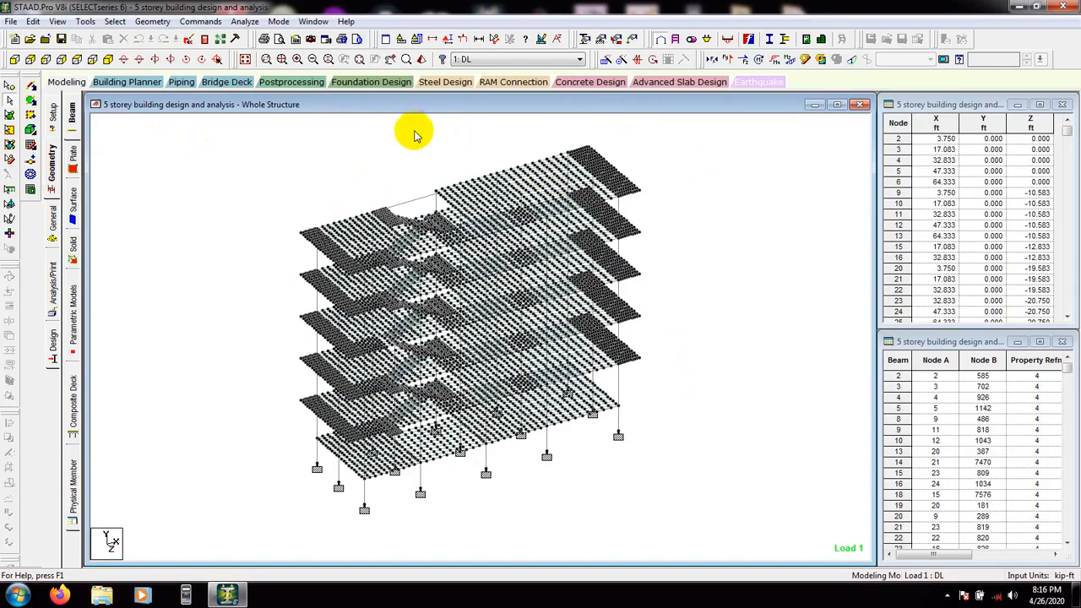
Add a Perform Analysis command to the model with the No Print option
left_click(203, 21)
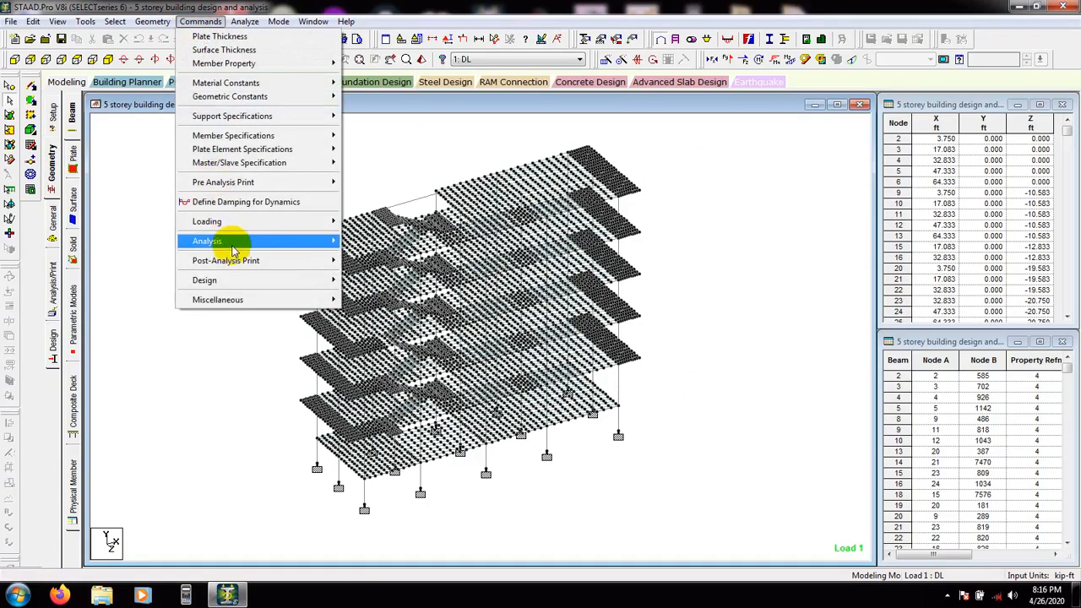
mouse_move(235, 250)
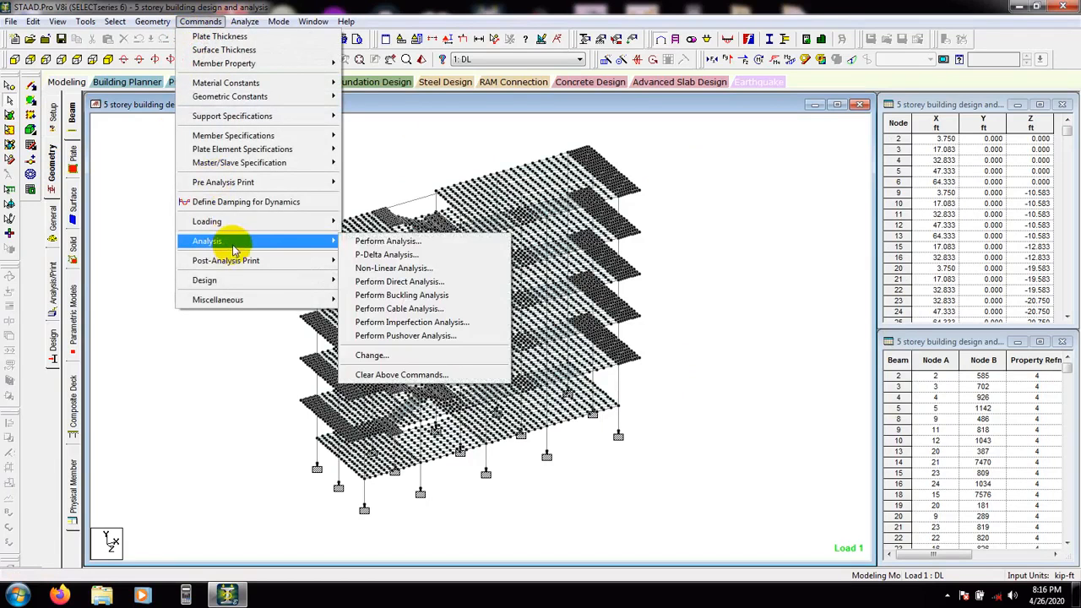
left_click(390, 243)
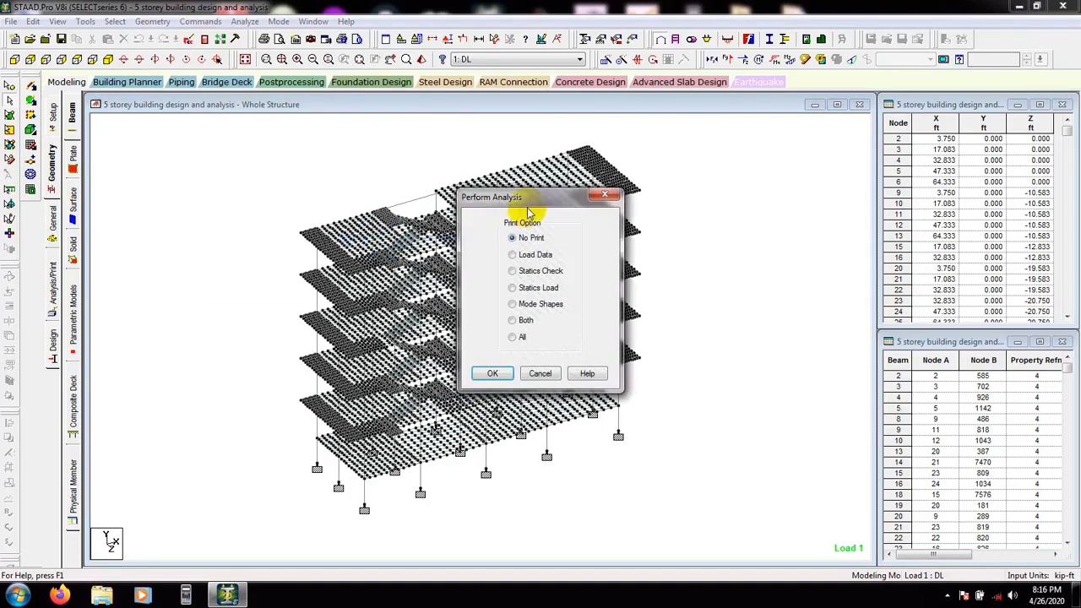
left_click_drag(526, 210, 553, 205)
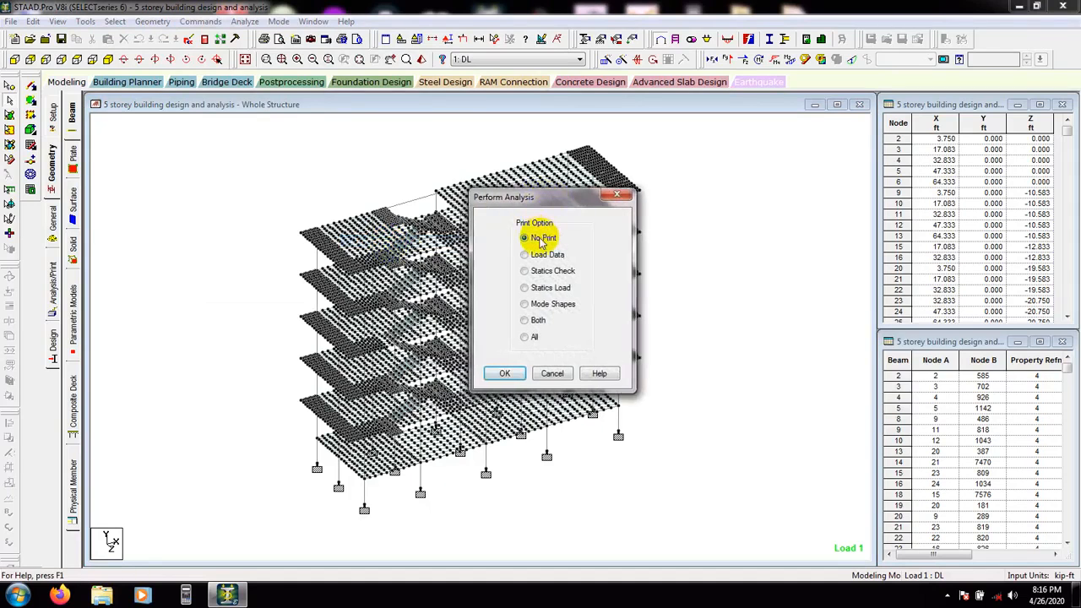
left_click(504, 374)
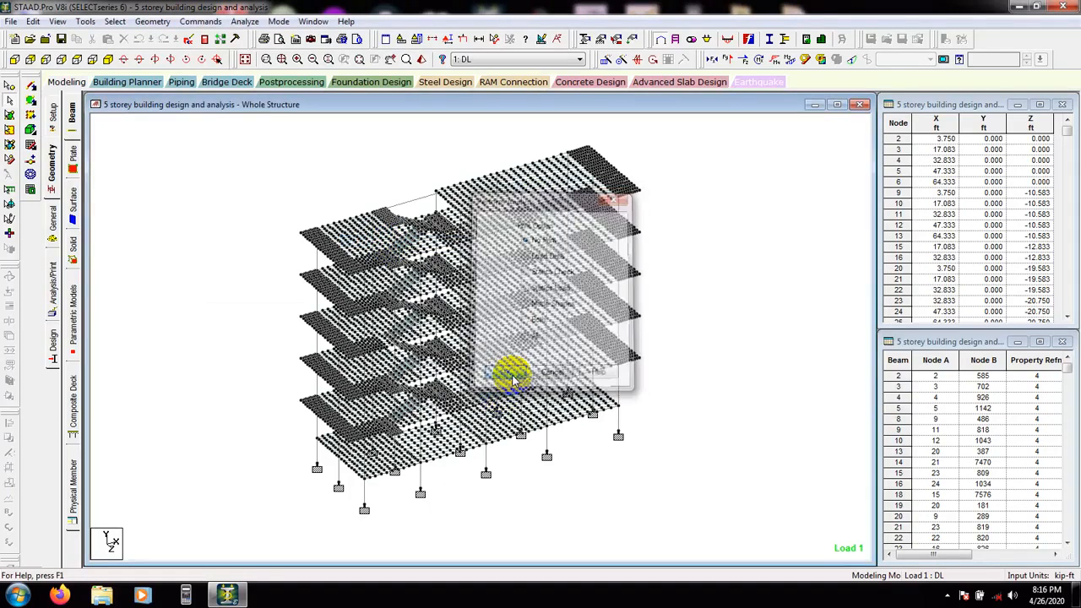
Run the analysis, saving the structure, and go to post-processing mode with load cases 1 DL and 2 LL selected
left_click(244, 21)
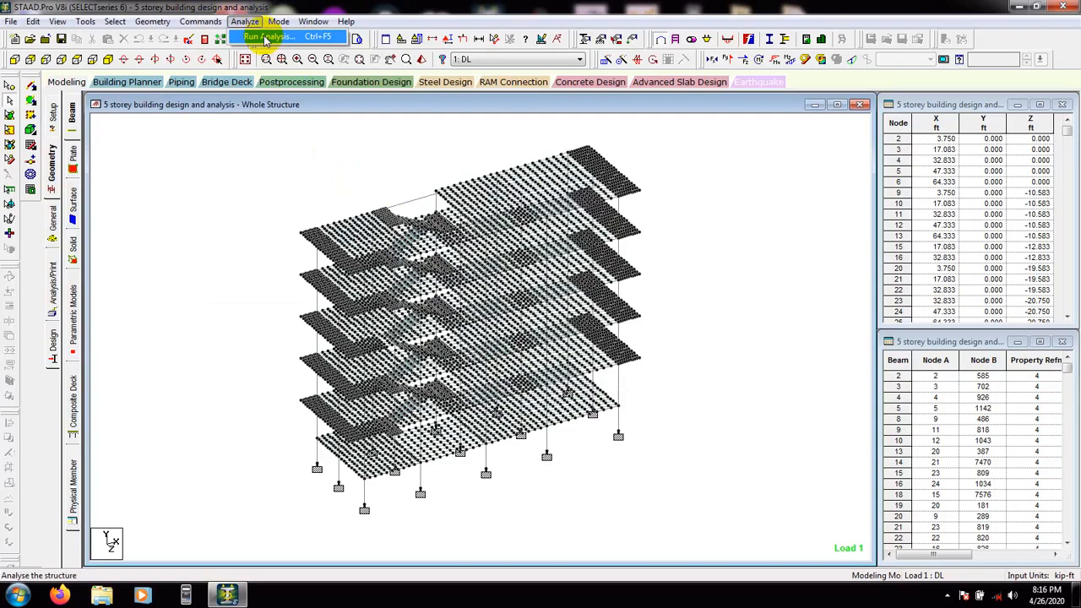
left_click(265, 38)
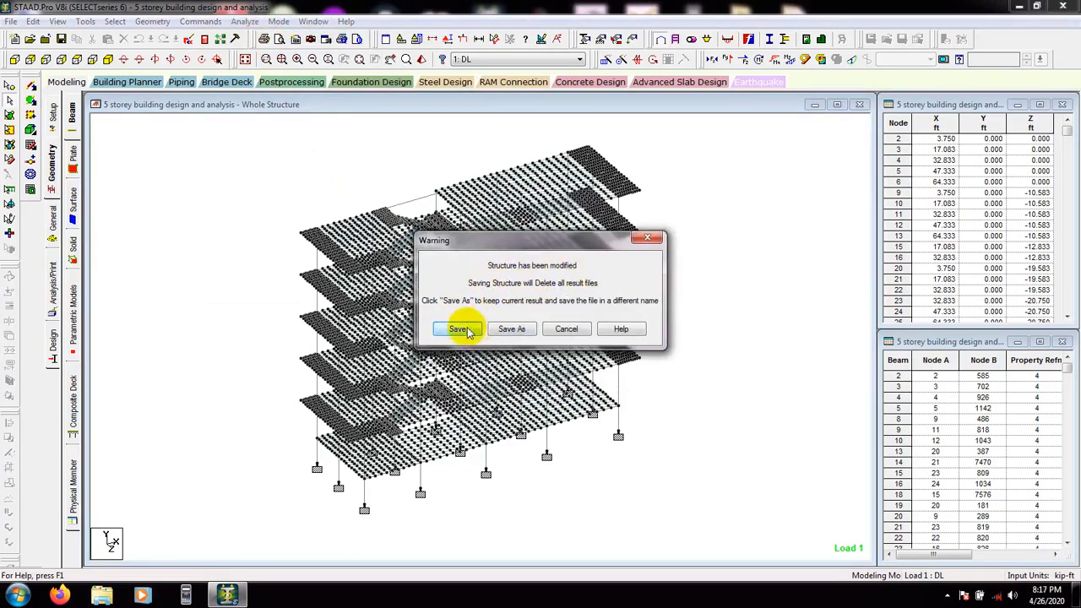
left_click(461, 328)
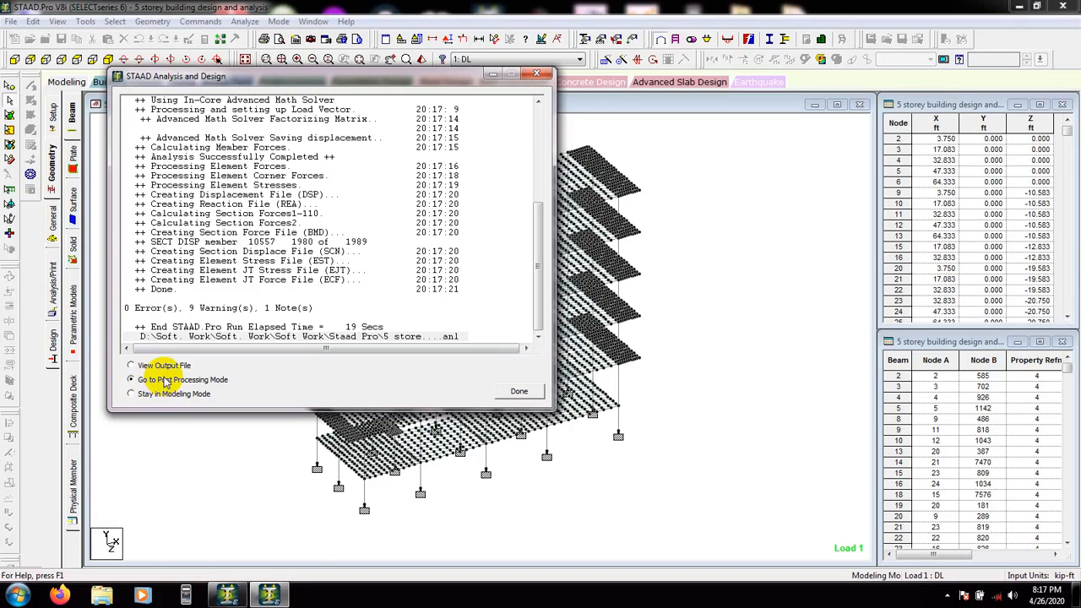
left_click(500, 393)
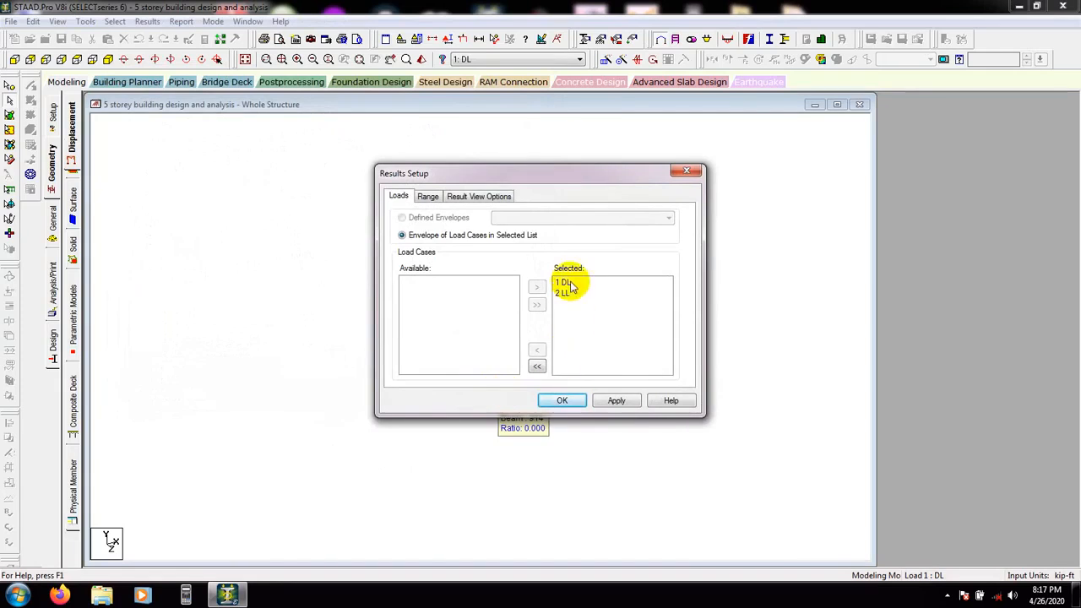
left_click(561, 400)
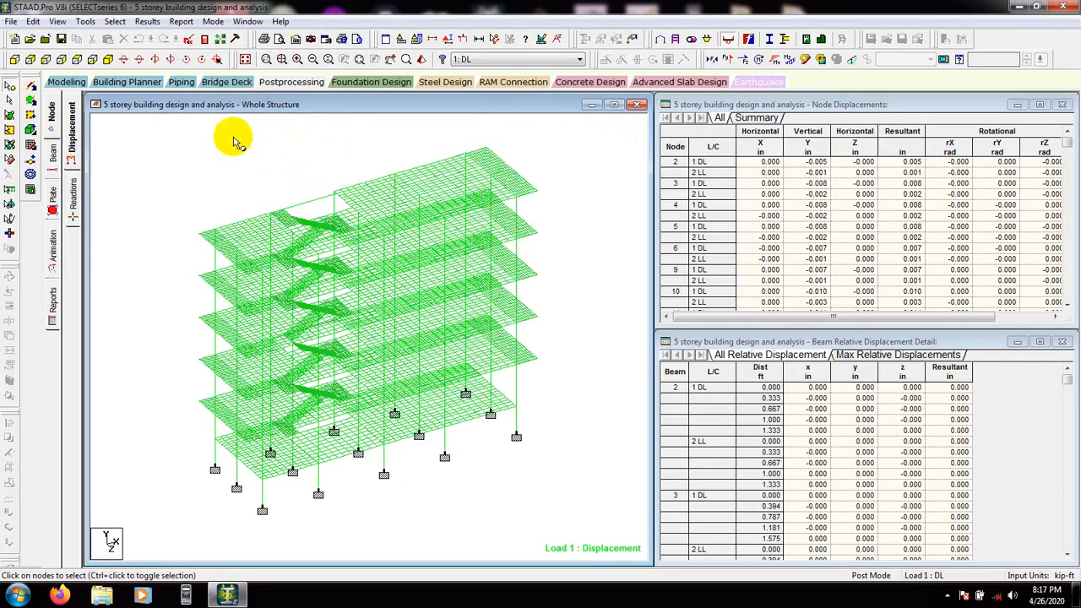
Select all beams parallel to X, Y and Z and display only the selected objects, hiding the plates
left_click(115, 21)
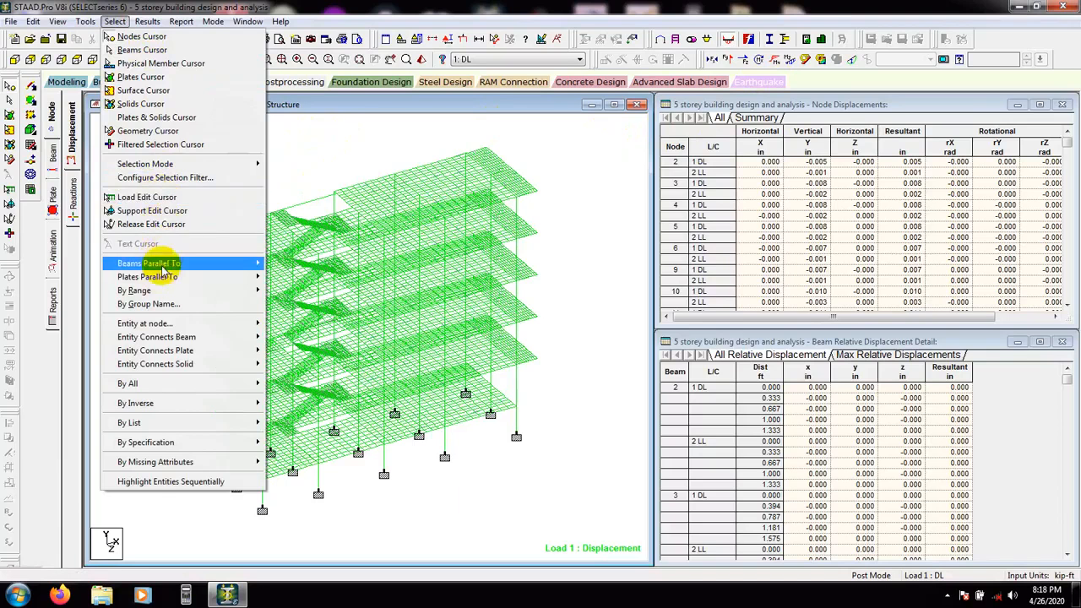
mouse_move(159, 263)
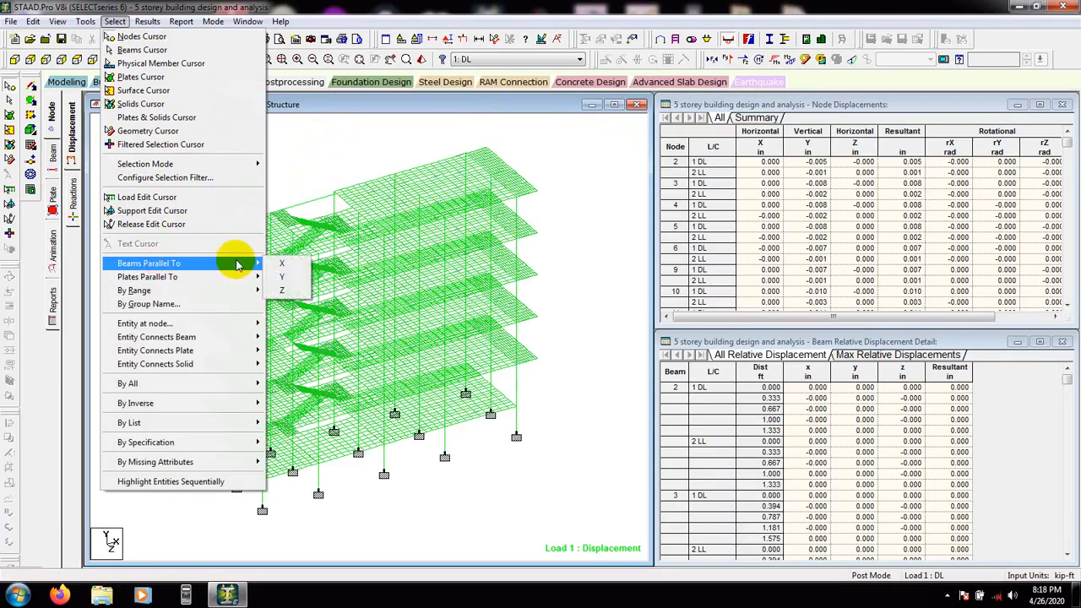
left_click(298, 265)
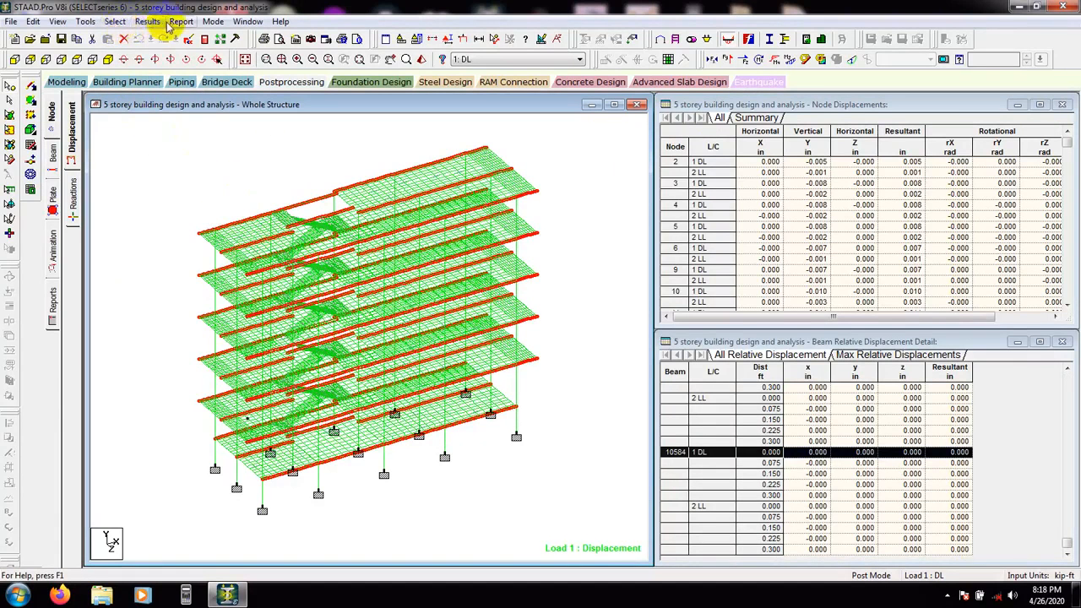
left_click(115, 21)
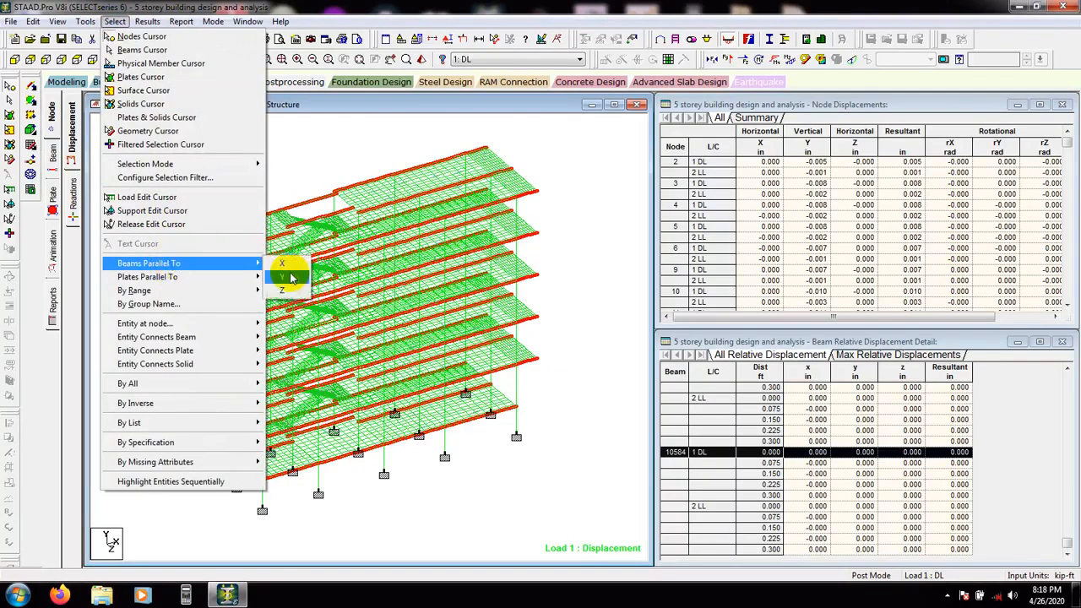
left_click(290, 269)
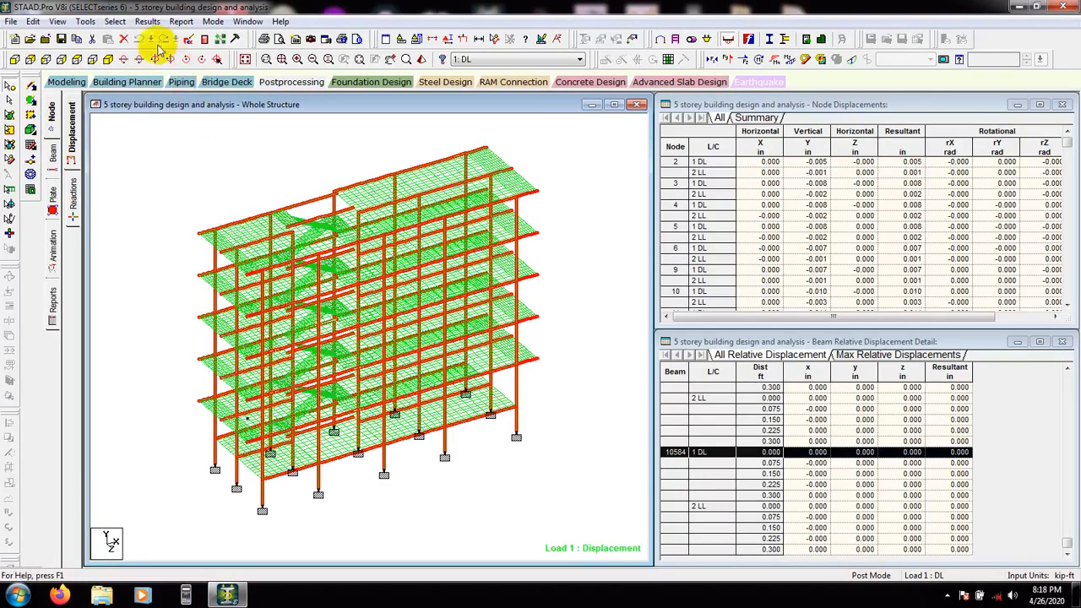
left_click(115, 21)
mouse_move(203, 269)
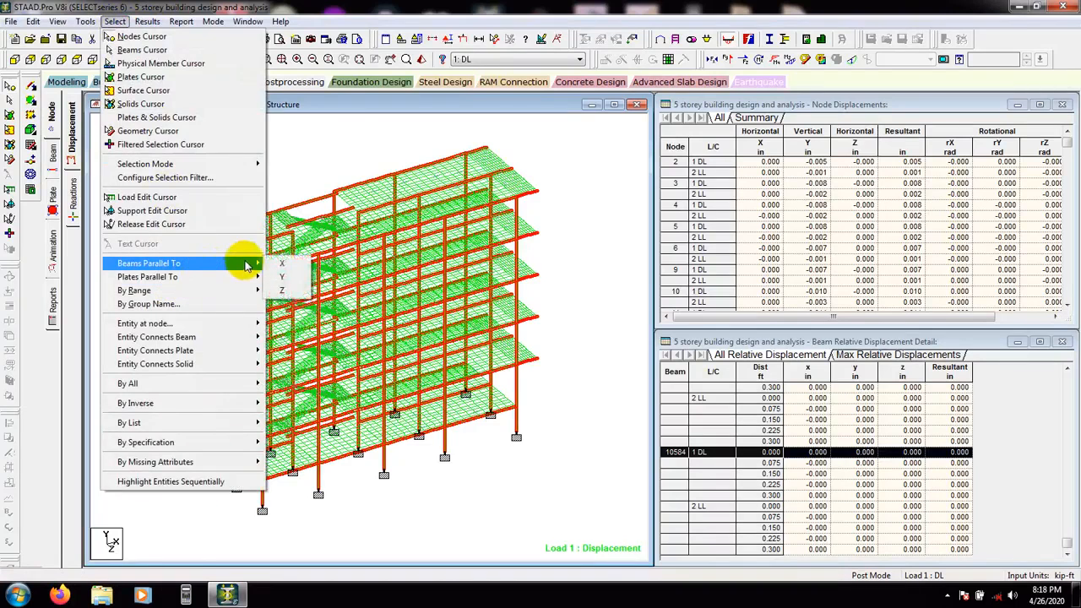
left_click(285, 290)
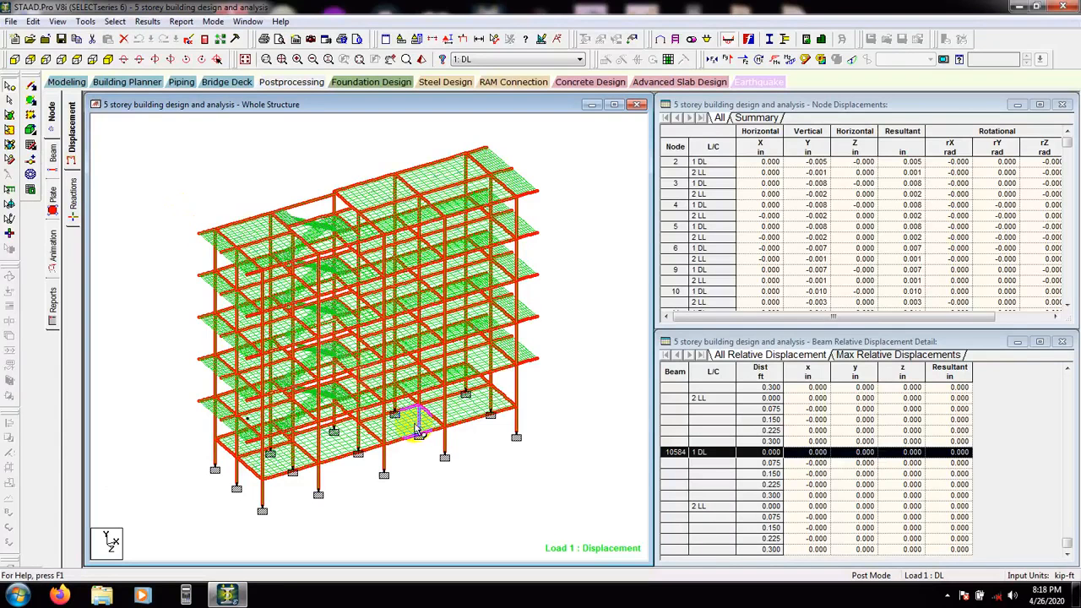
left_click(59, 22)
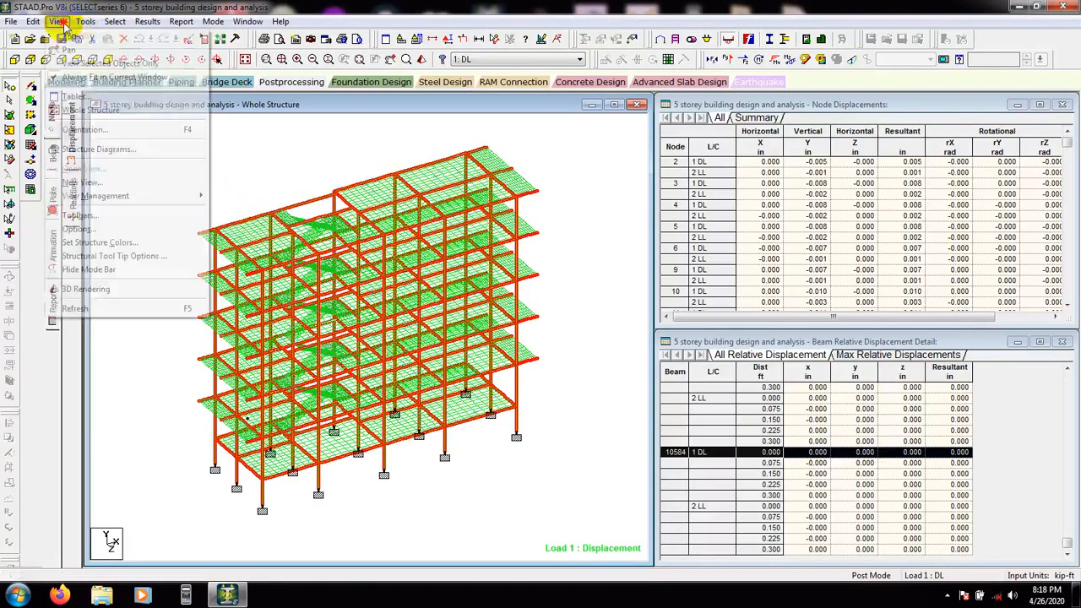
left_click(84, 62)
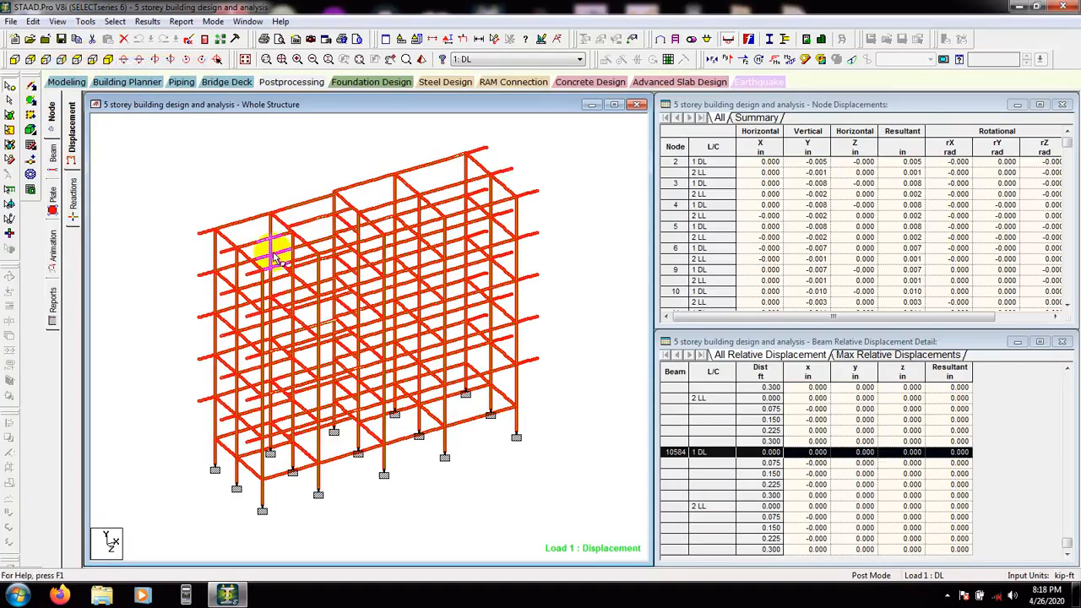
Display the axial and shear Y force diagrams on the frame and inspect them from front, top, side and isometric views
left_click(569, 243)
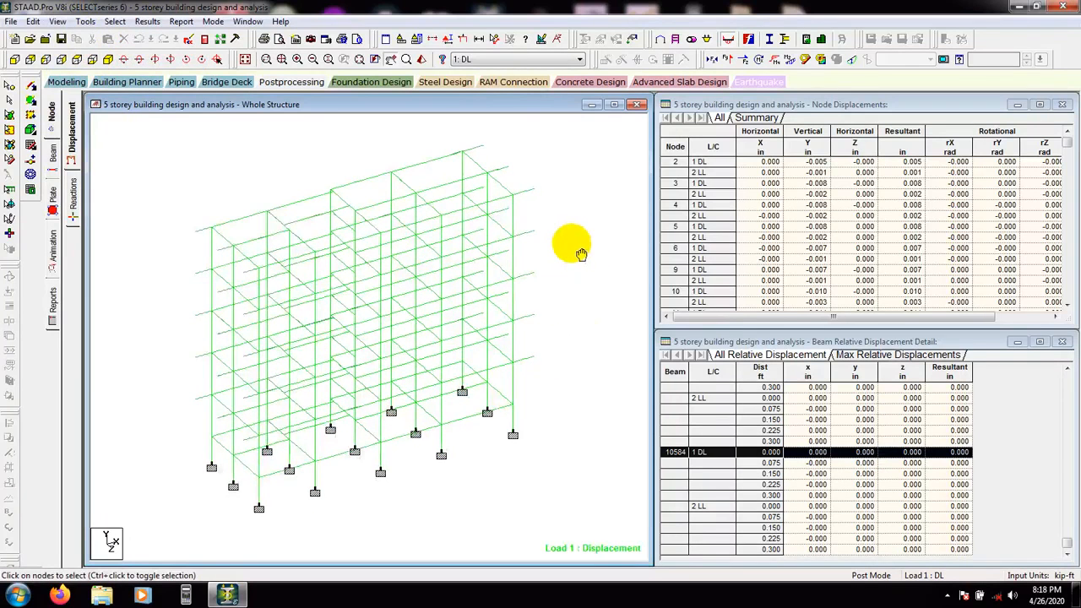
left_click(716, 60)
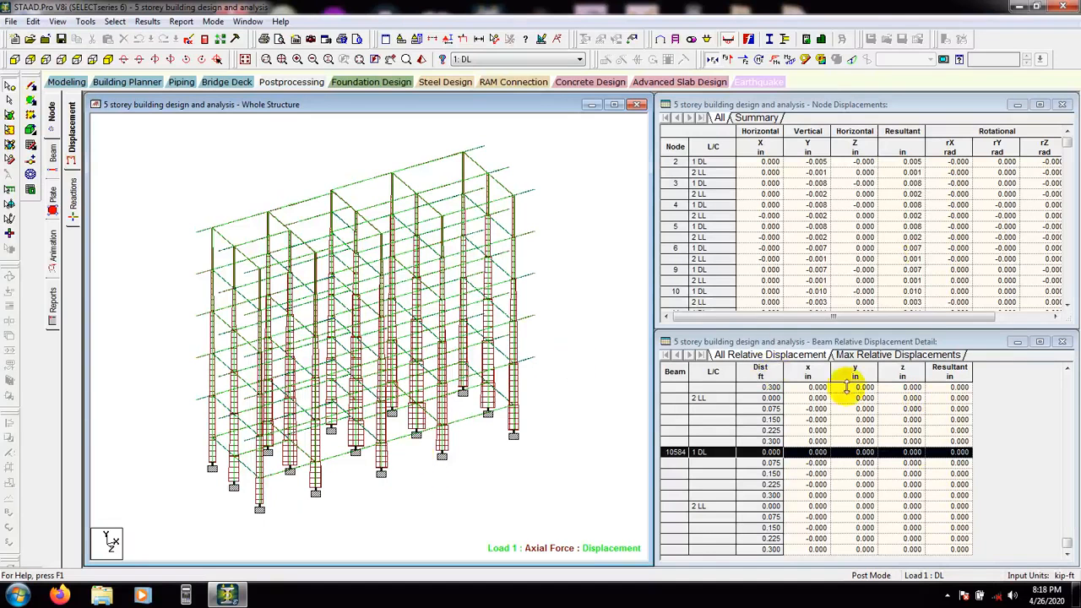
left_click(729, 59)
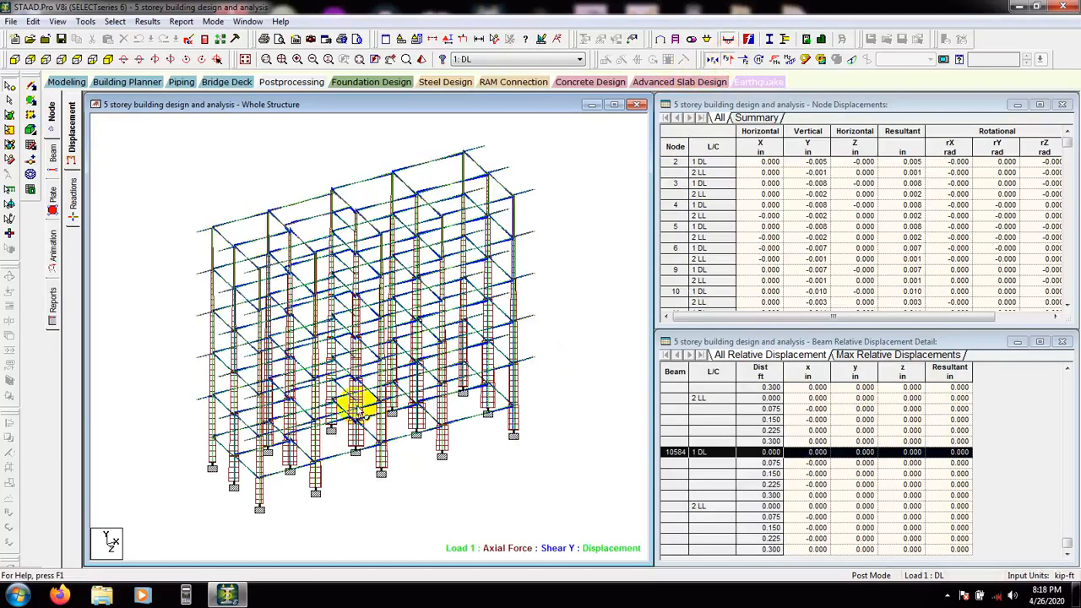
left_click(712, 61)
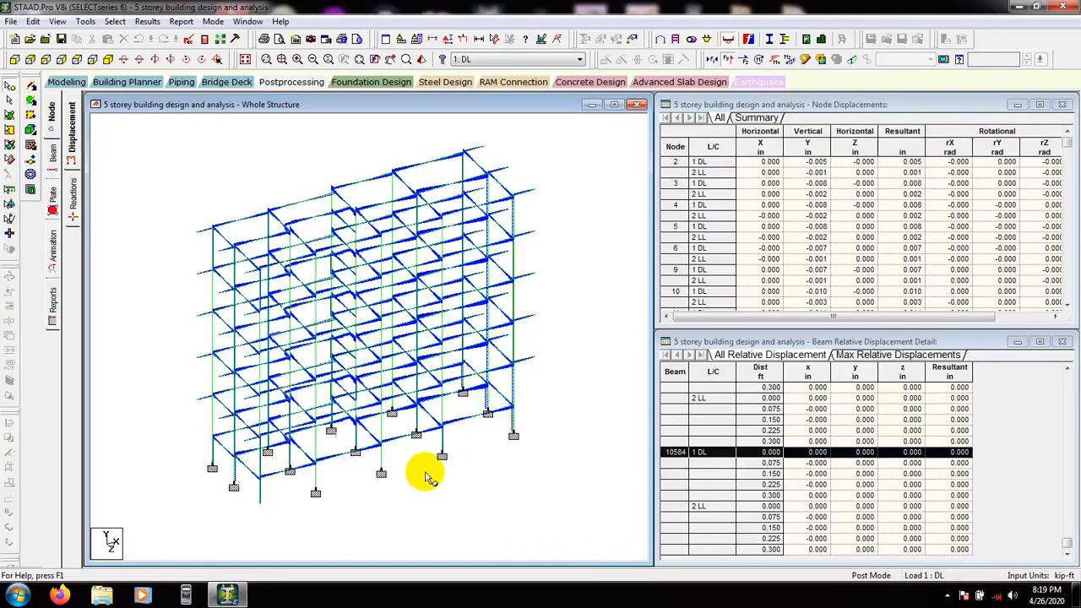
left_click(45, 60)
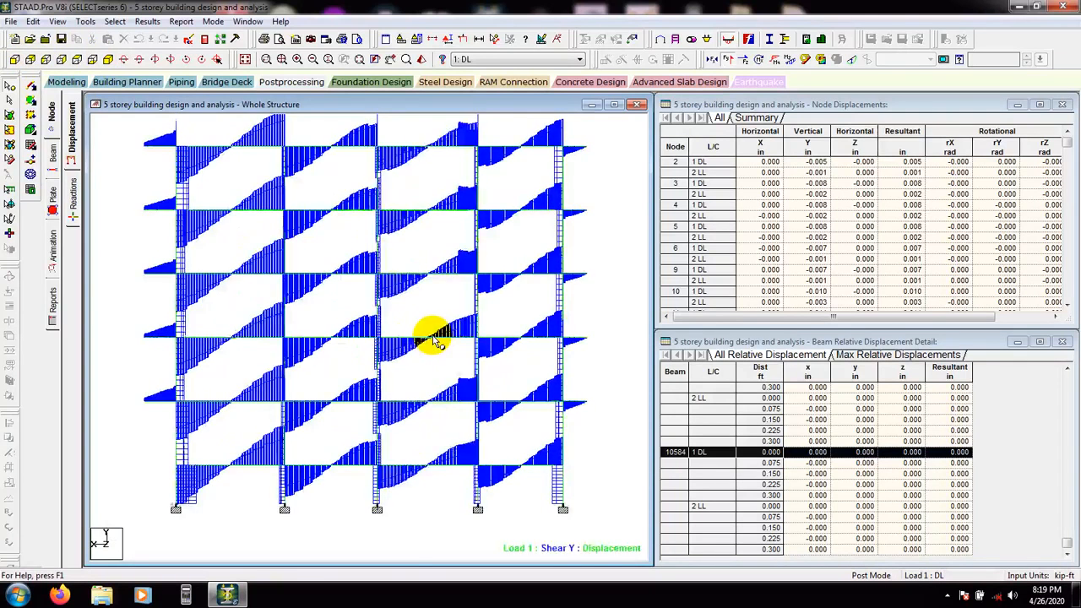
left_click(76, 59)
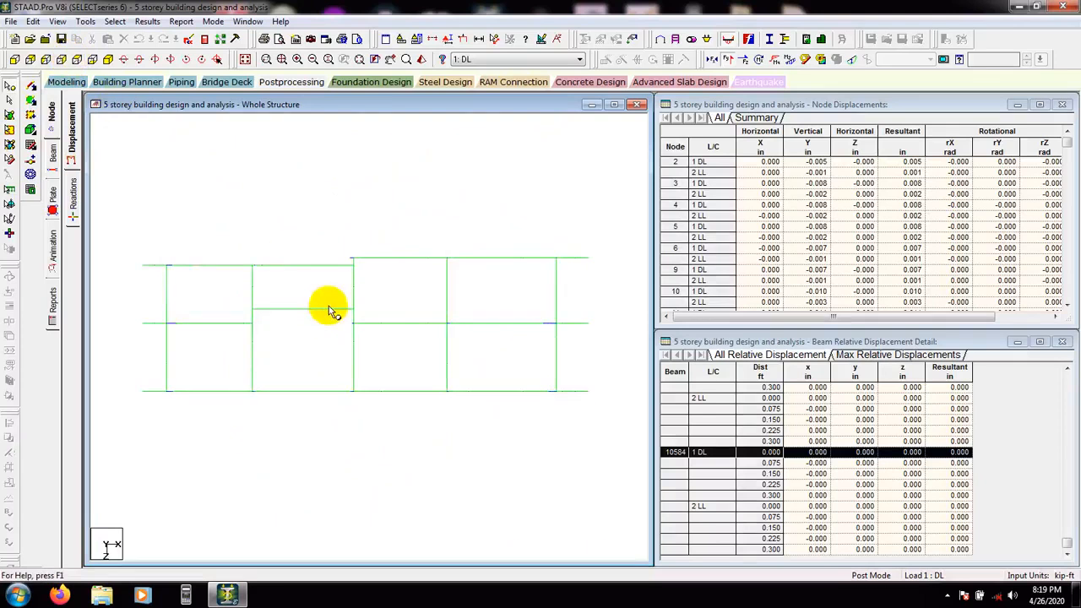
left_click(59, 60)
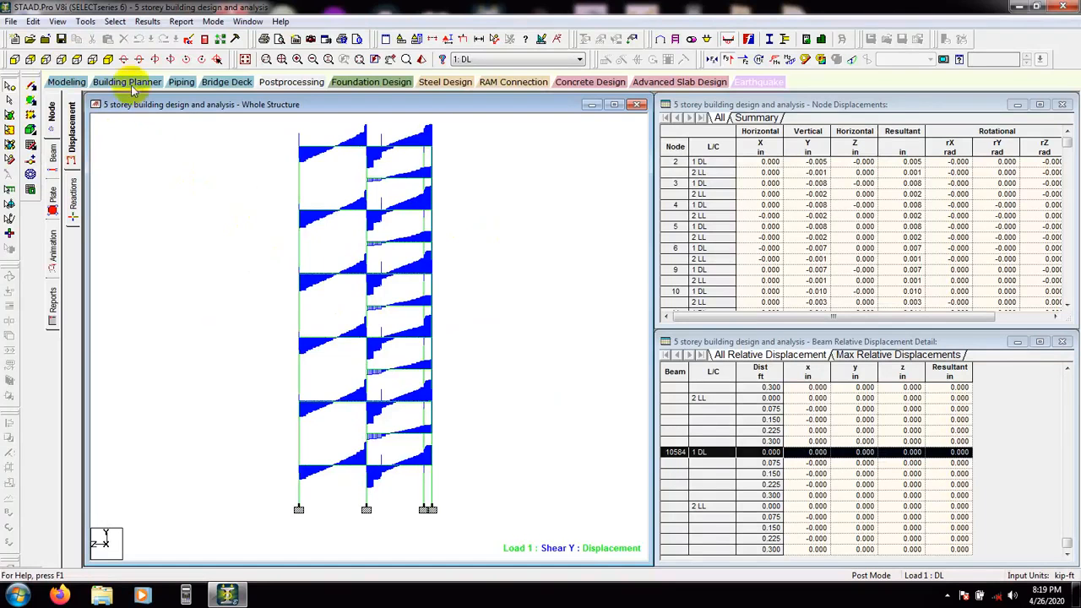
left_click(107, 59)
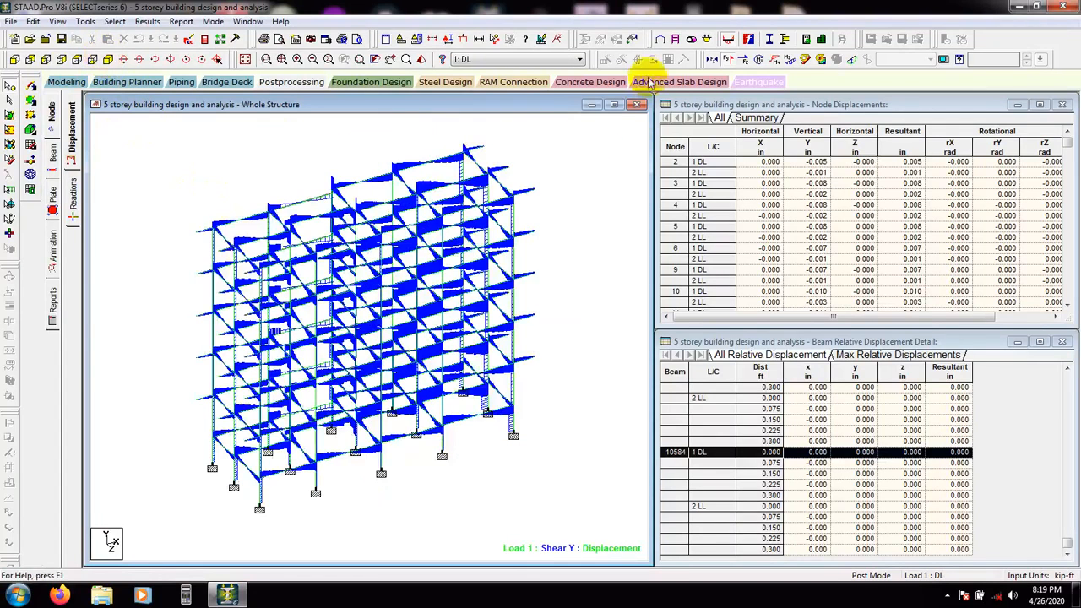
Switch the force display to the shear Z and bending Z diagrams on the frame members
left_click(725, 59)
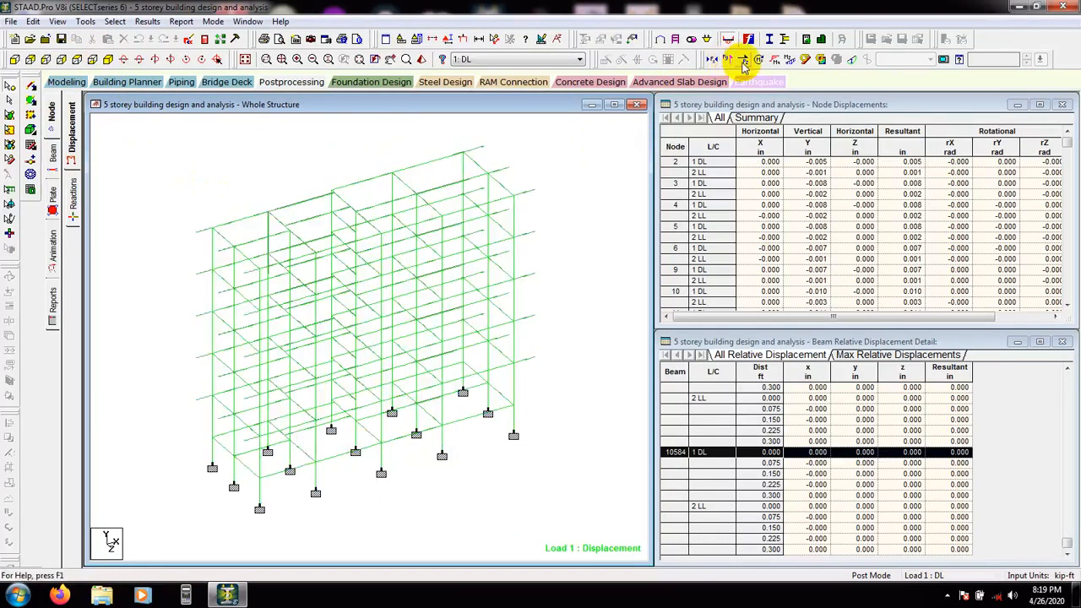
left_click(744, 60)
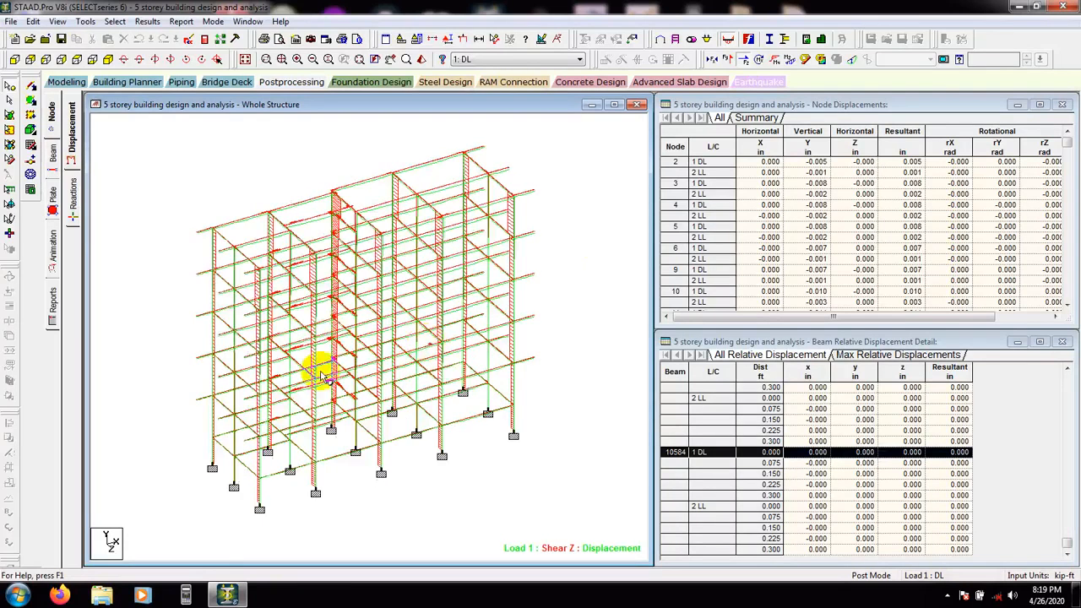
left_click(769, 60)
left_click(785, 39)
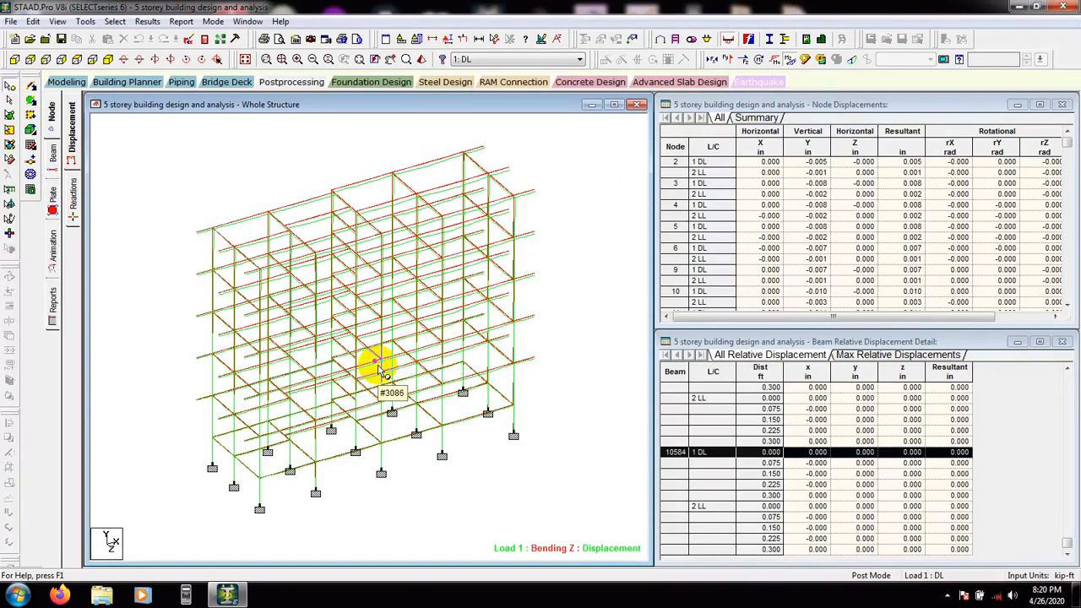
left_click(794, 59)
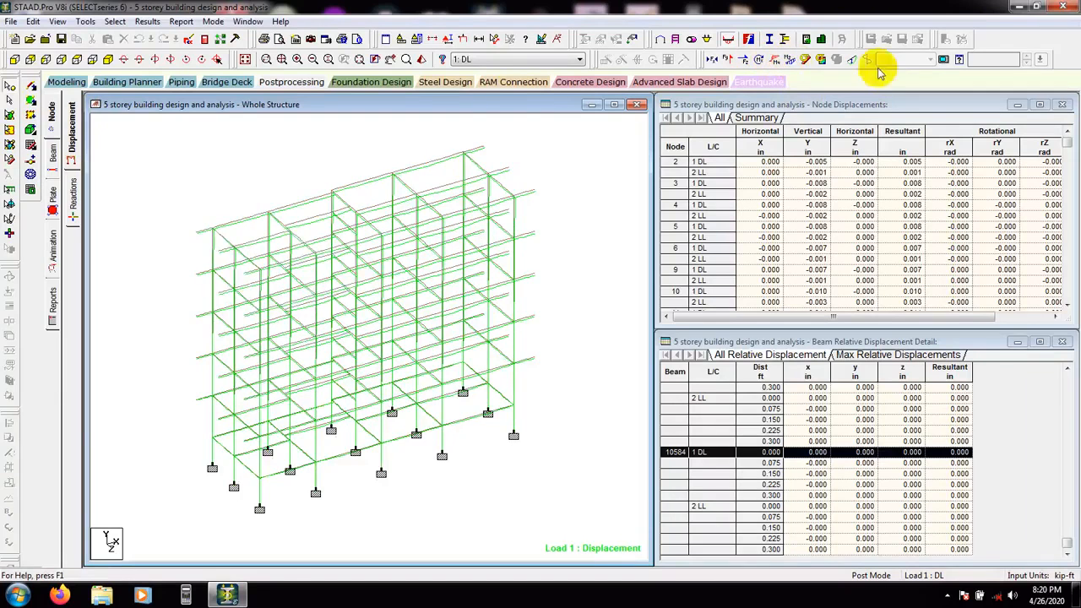
Display the deflected shape of the frame, examine it in front view, and return to the isometric view
left_click(853, 63)
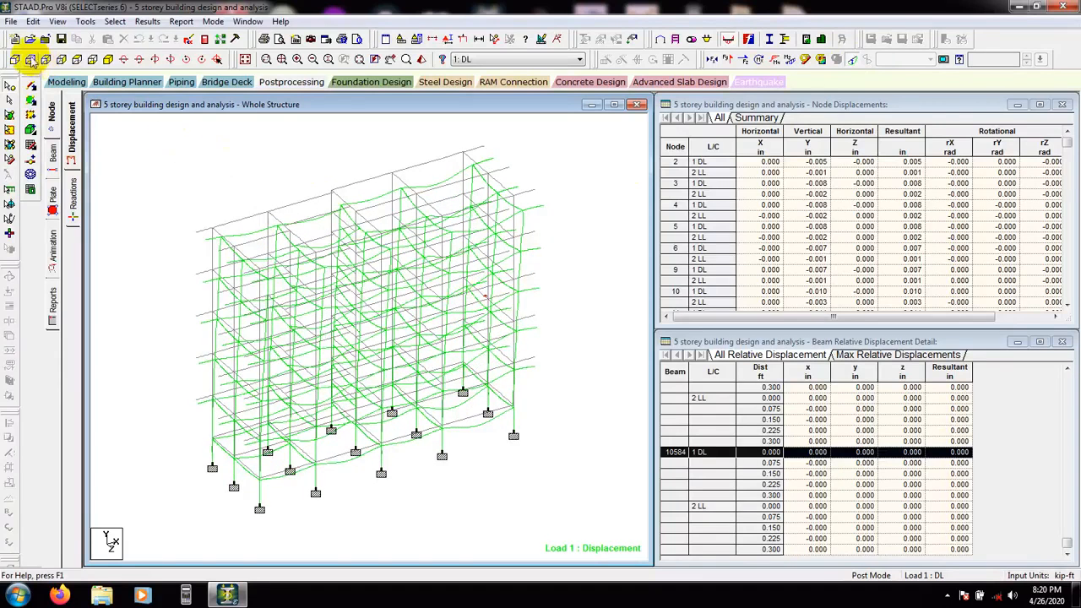
left_click(15, 60)
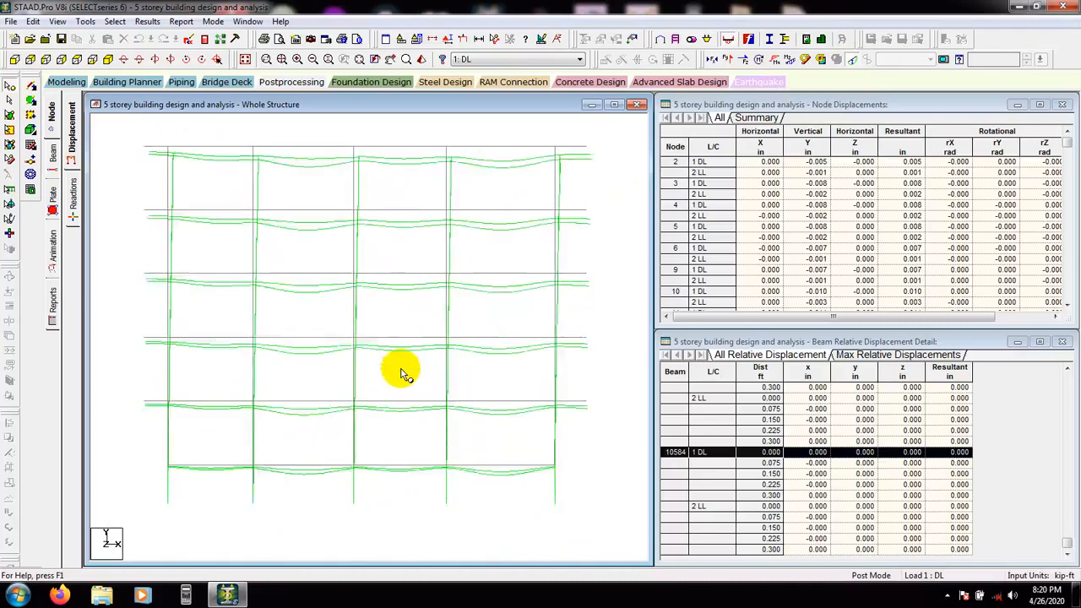
left_click(854, 61)
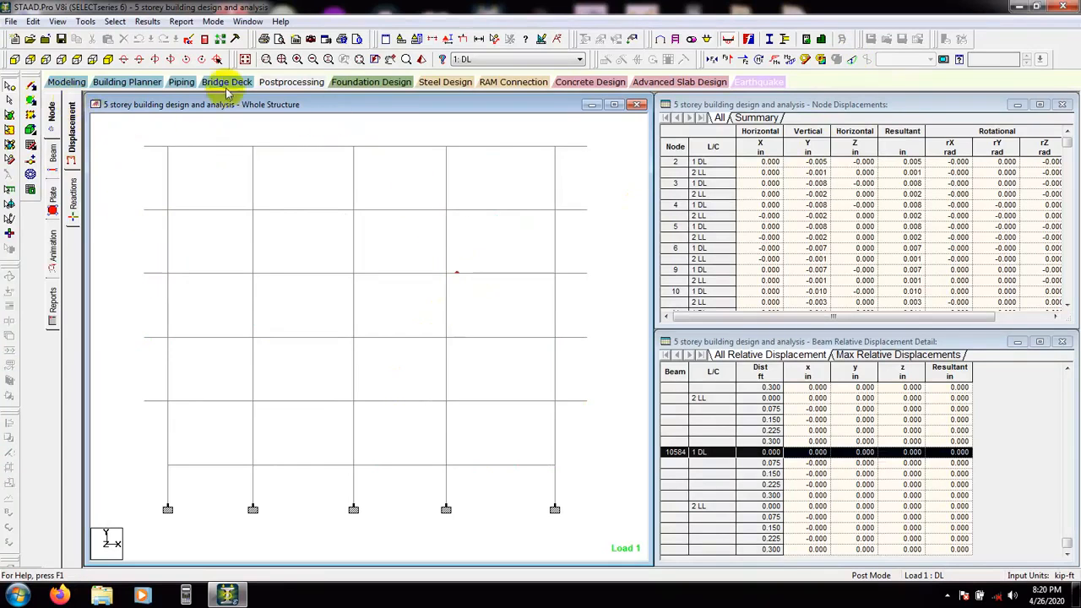
left_click(108, 60)
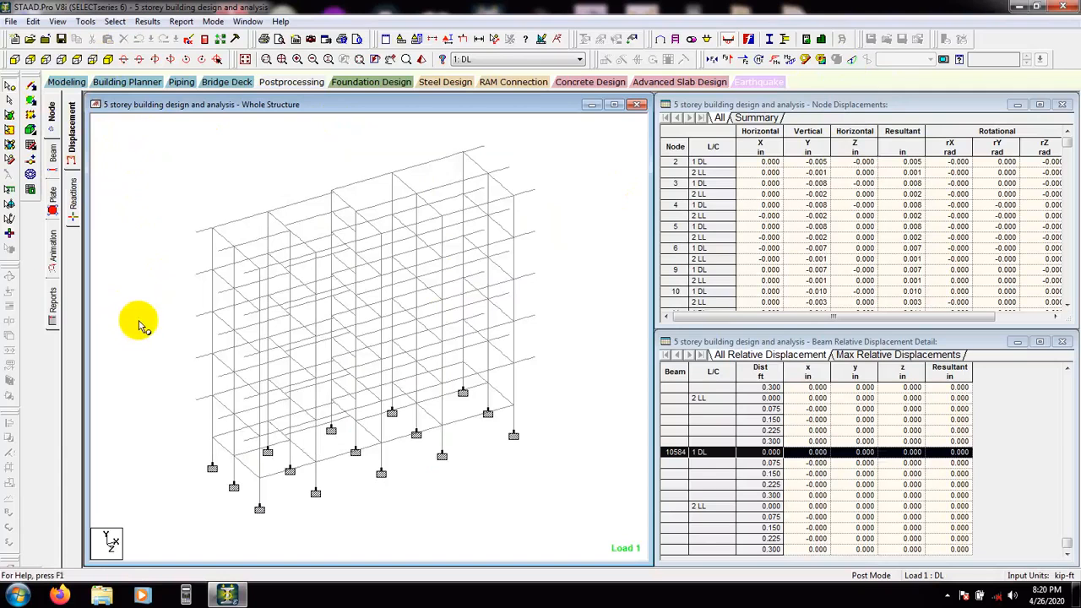
Display the support reactions and move three crowded reaction labels to clear positions beside the supports
left_click(74, 204)
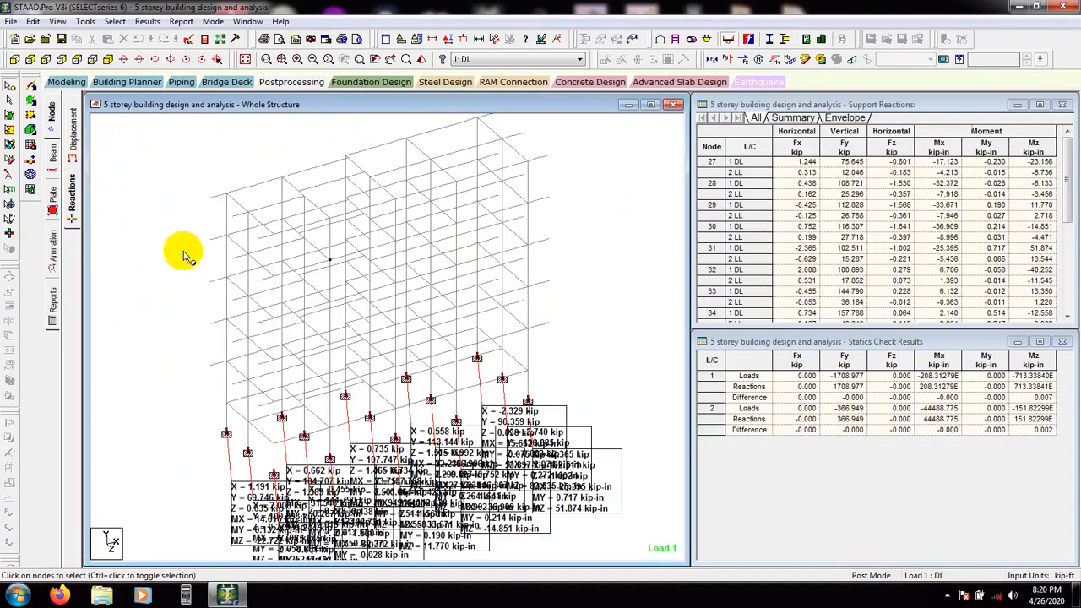
left_click(8, 176)
left_click_drag(574, 414, 616, 244)
left_click_drag(561, 437, 600, 319)
left_click_drag(593, 441, 616, 367)
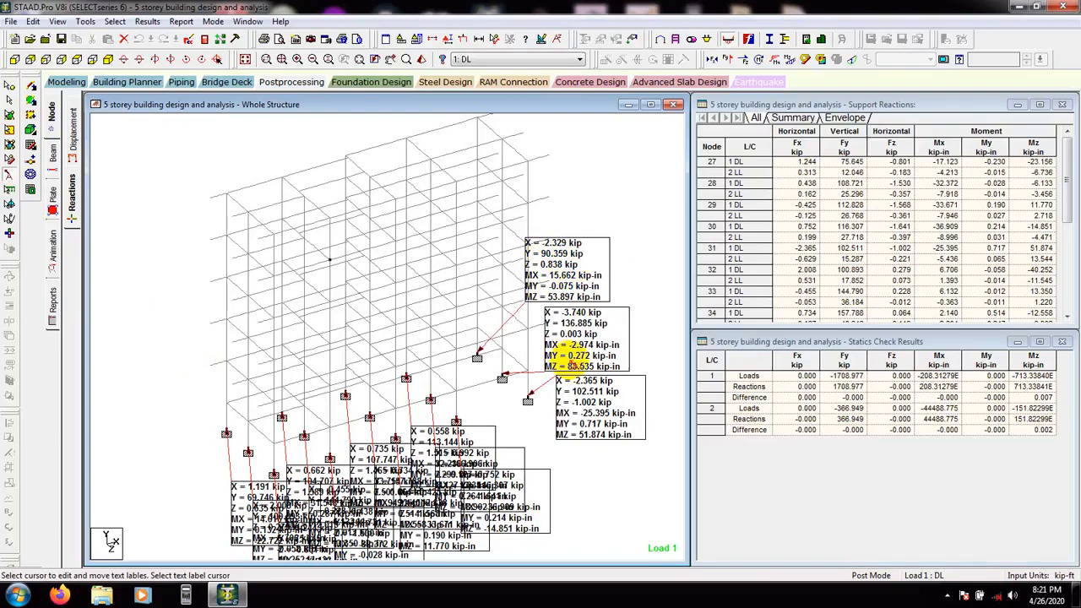
Switch the load case to 2 LL and back to 1 DL to compare the support reactions
left_click(566, 63)
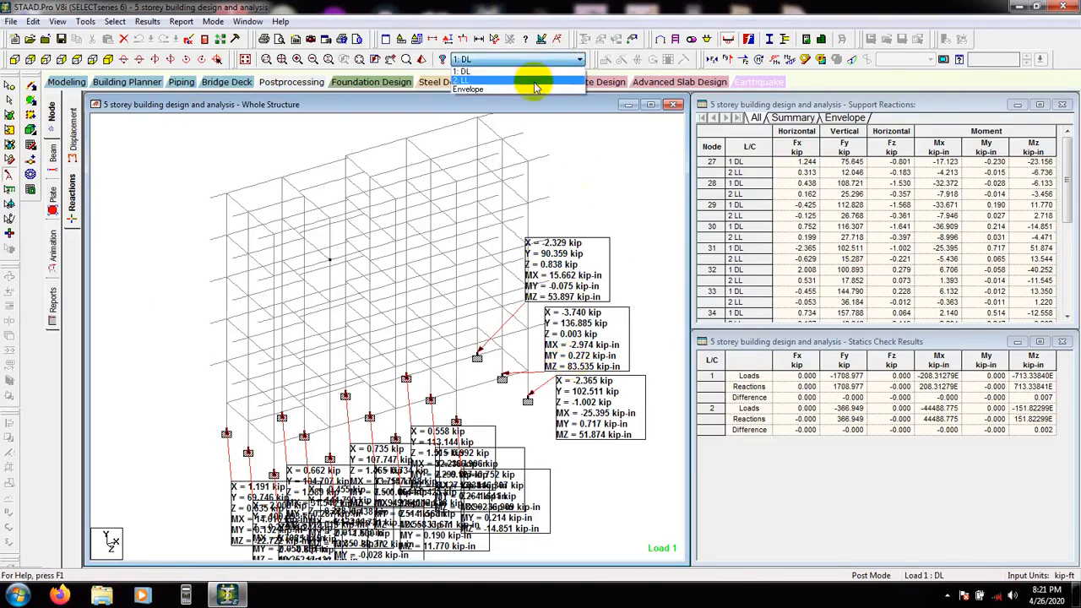
left_click(534, 84)
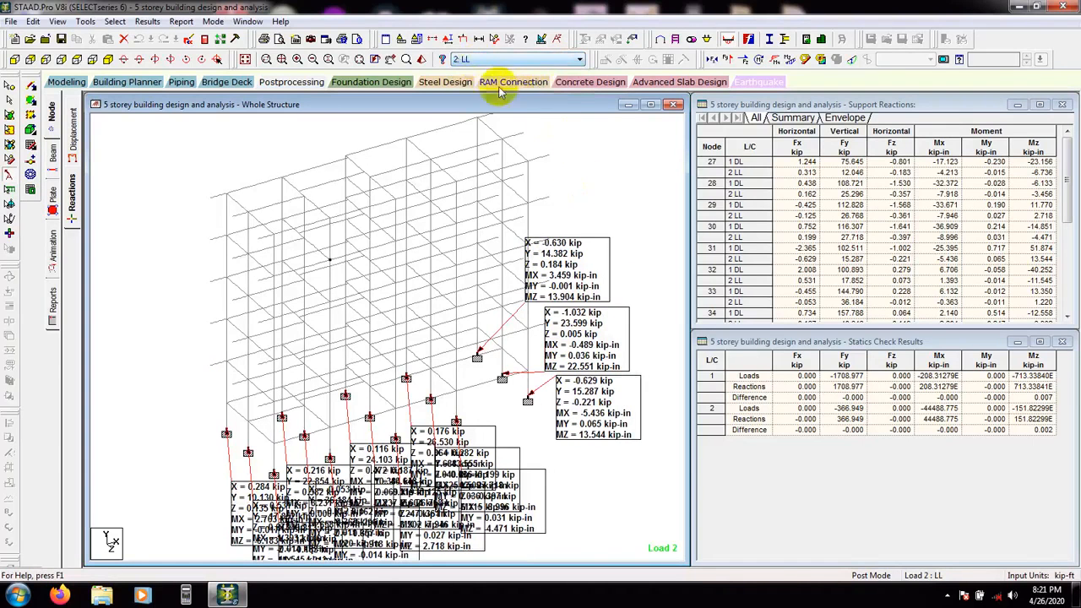
left_click(498, 60)
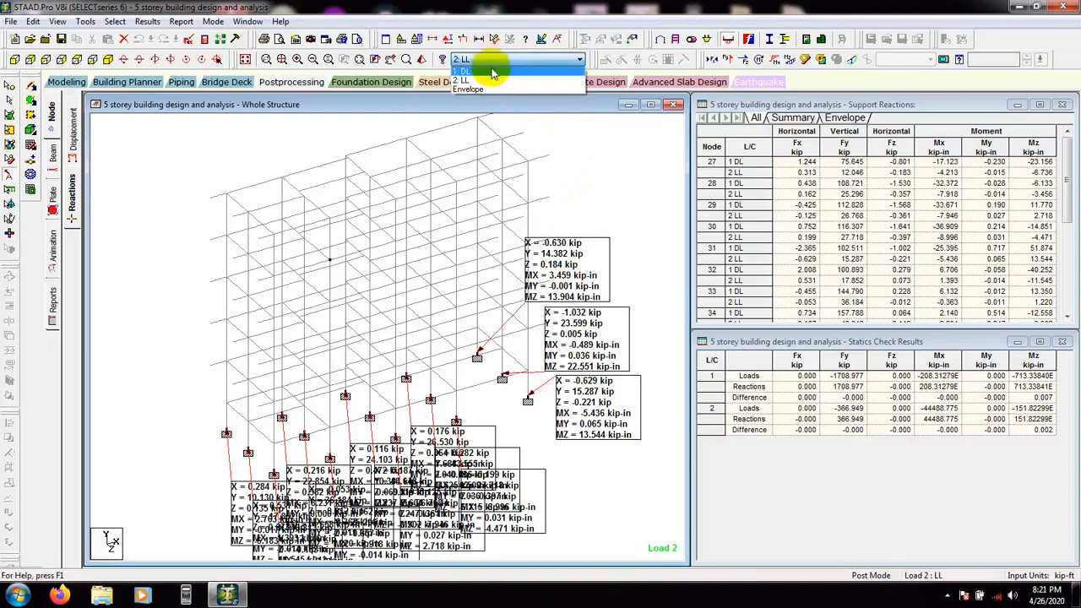
left_click(495, 73)
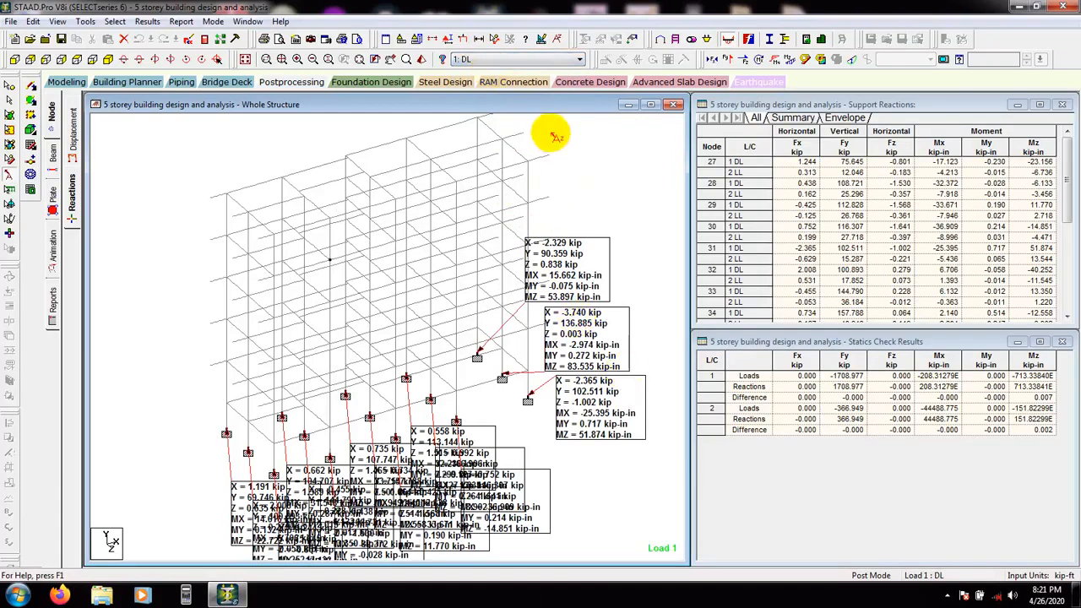
Move three more reaction labels upward into clear space above the frame
left_click_drag(476, 439, 469, 207)
left_click_drag(469, 450, 456, 264)
left_click_drag(497, 494, 530, 169)
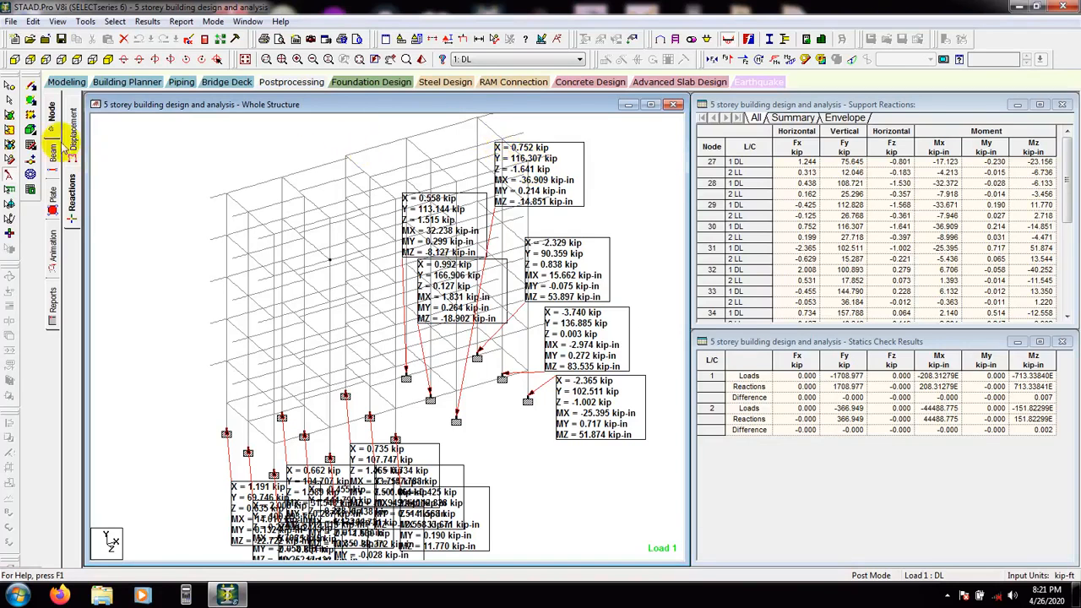
Open a top-floor beam's properties and view its Bending Z and Shear Y diagrams on the Shear Bending page
left_click(9, 99)
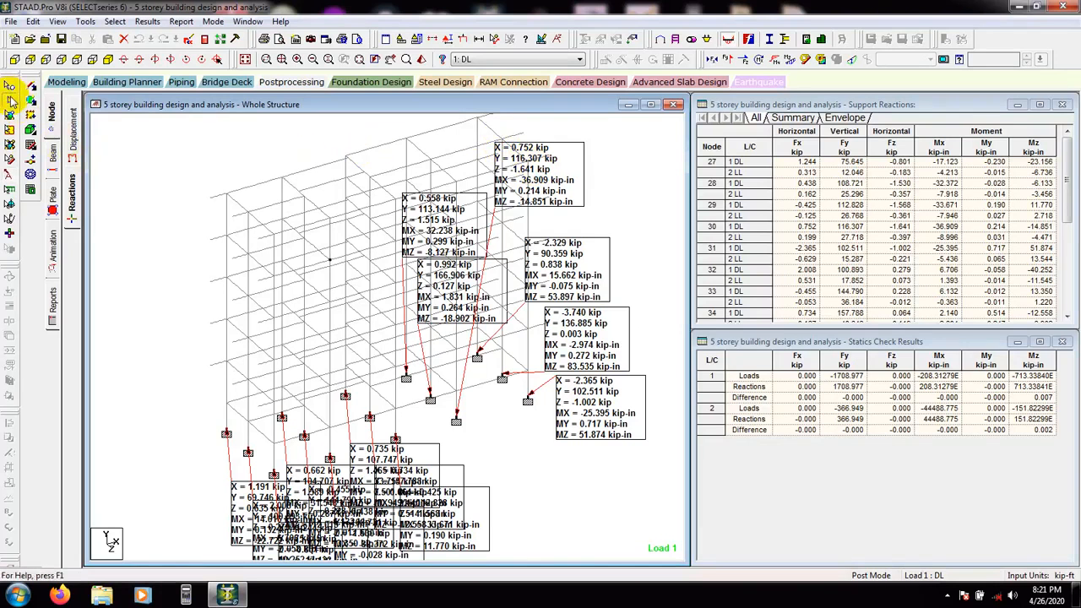
double_click(258, 186)
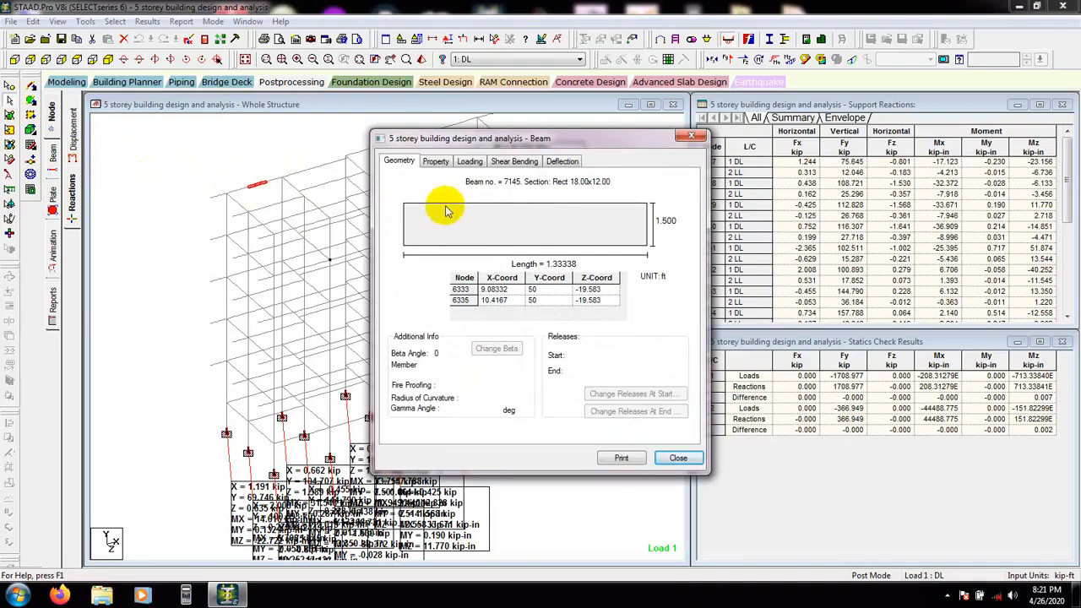
left_click(561, 163)
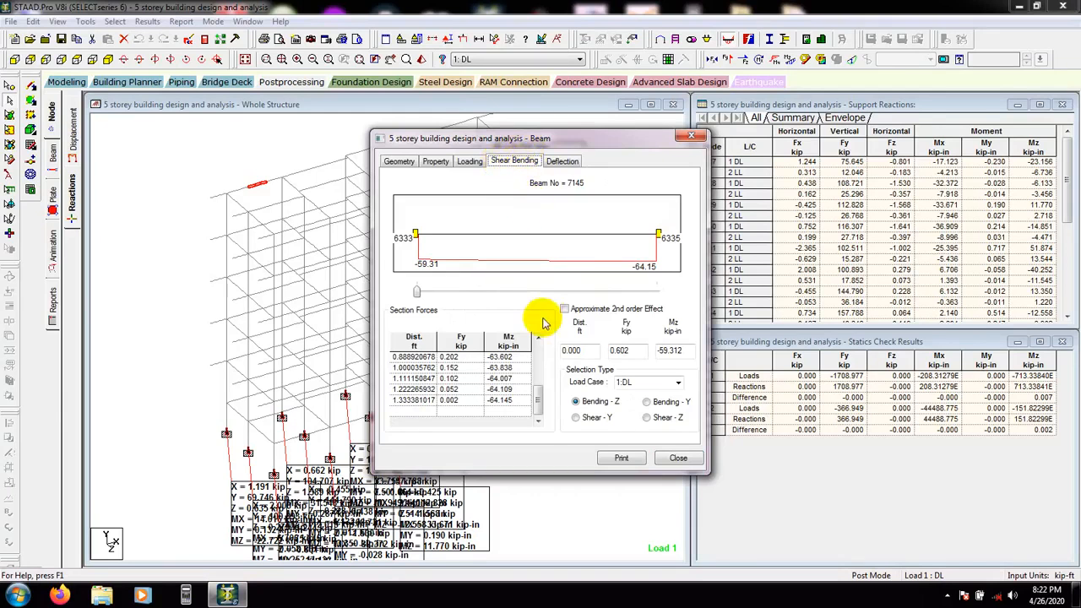
left_click(595, 418)
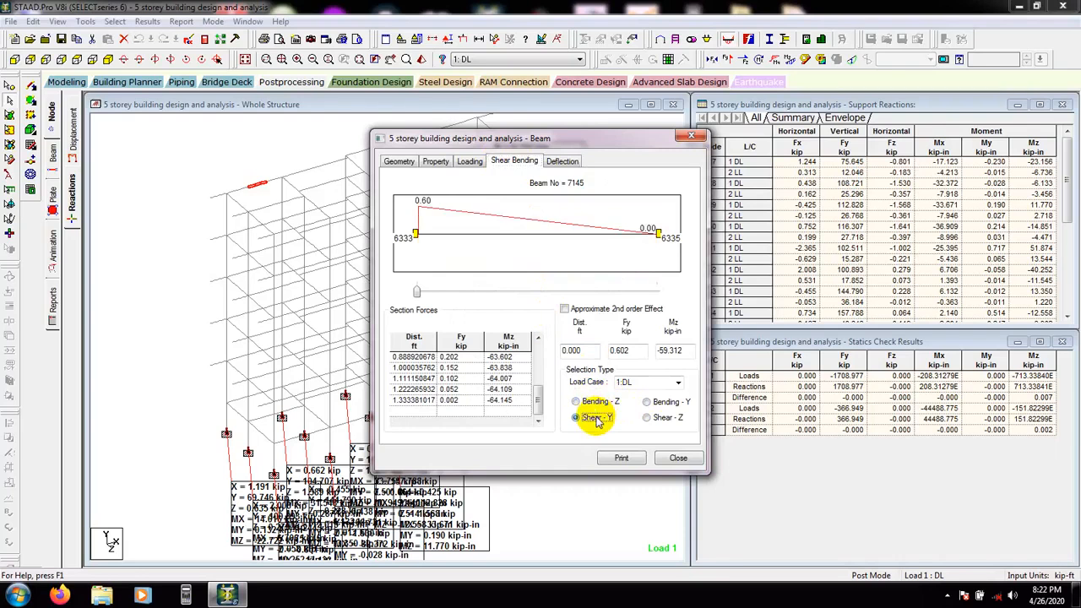
left_click(591, 406)
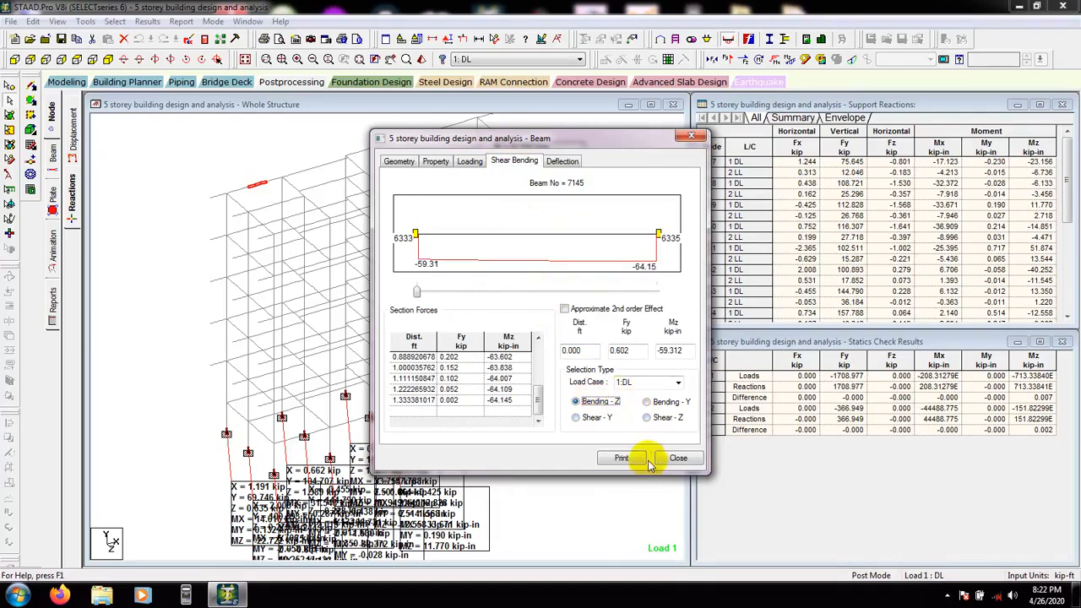
mouse_move(561, 146)
left_mouse_down()
mouse_move(622, 247)
mouse_move(553, 154)
left_mouse_up()
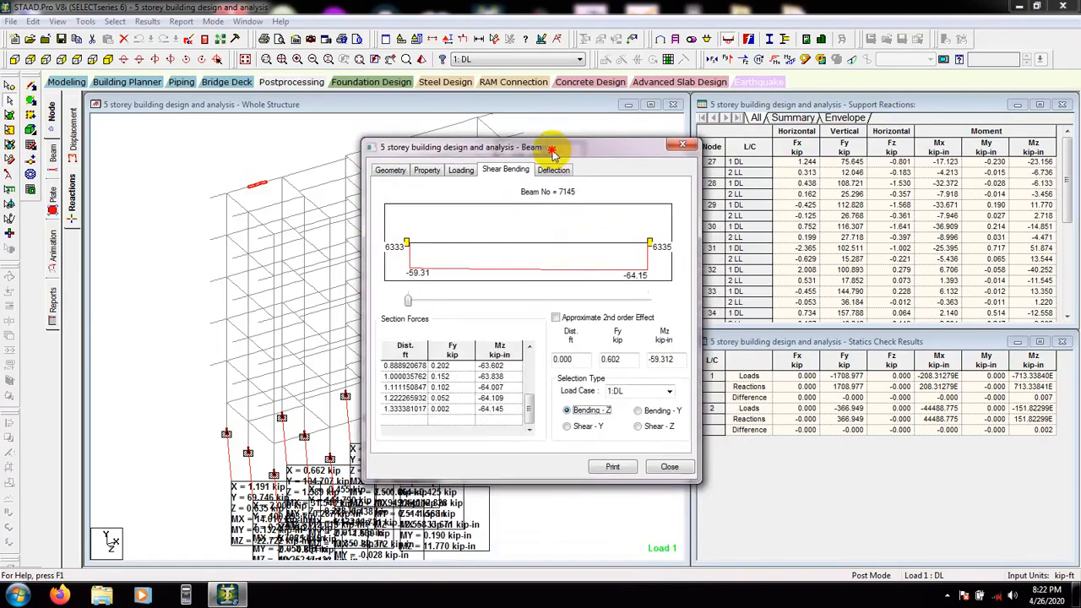
left_click(669, 470)
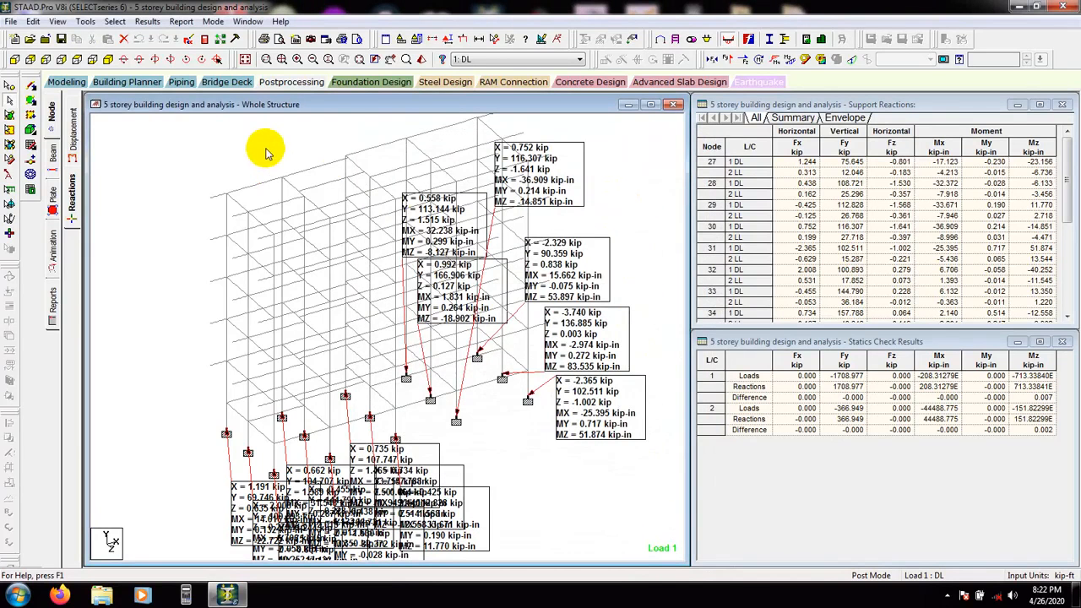
middle_click_drag(627, 218, 621, 226)
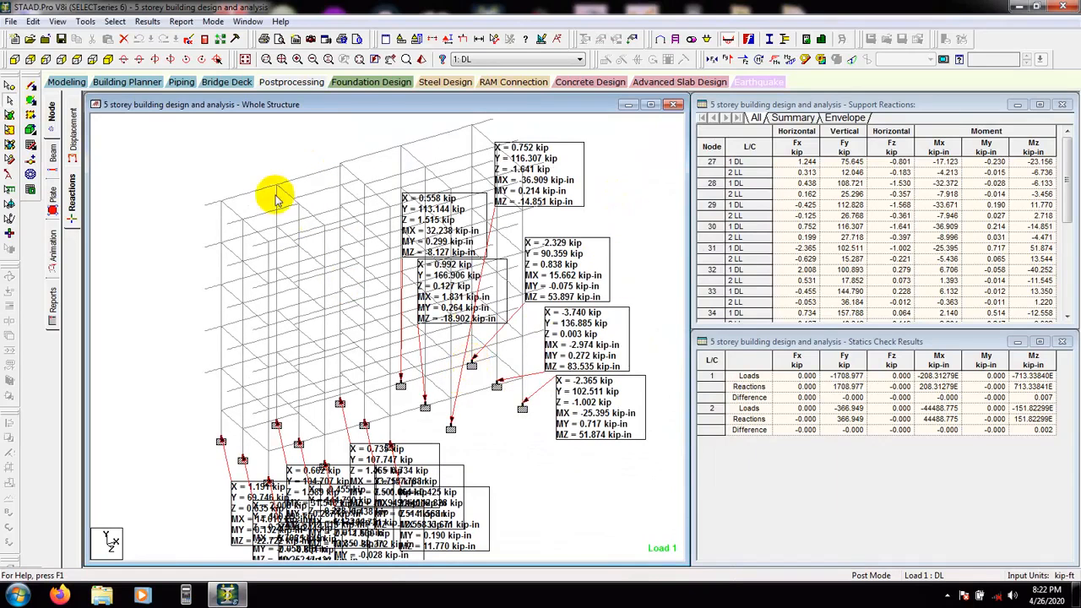
left_click_drag(266, 173, 224, 200)
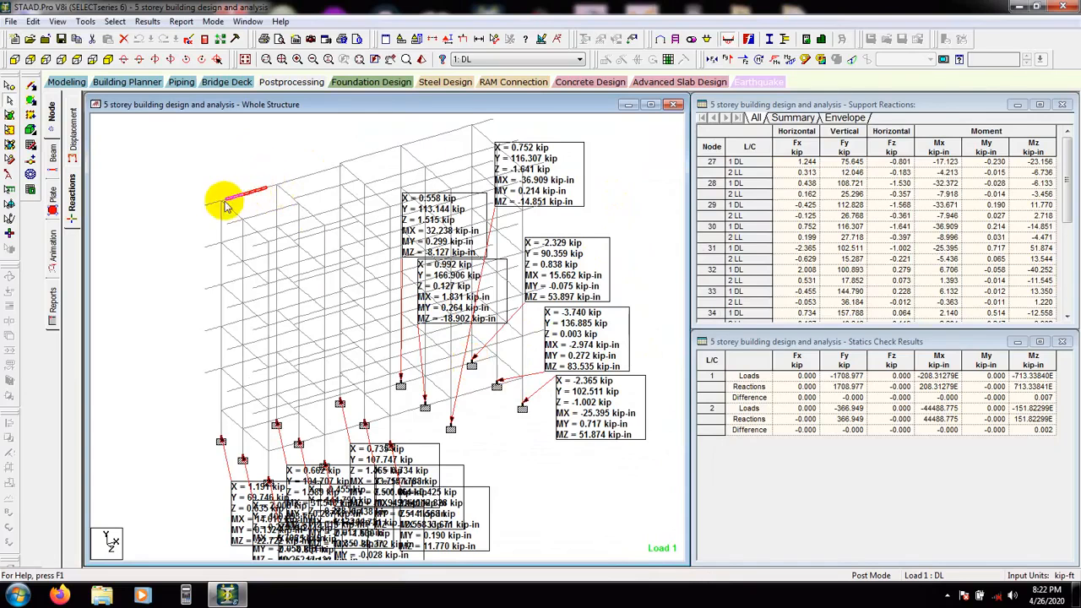
right_click(250, 196)
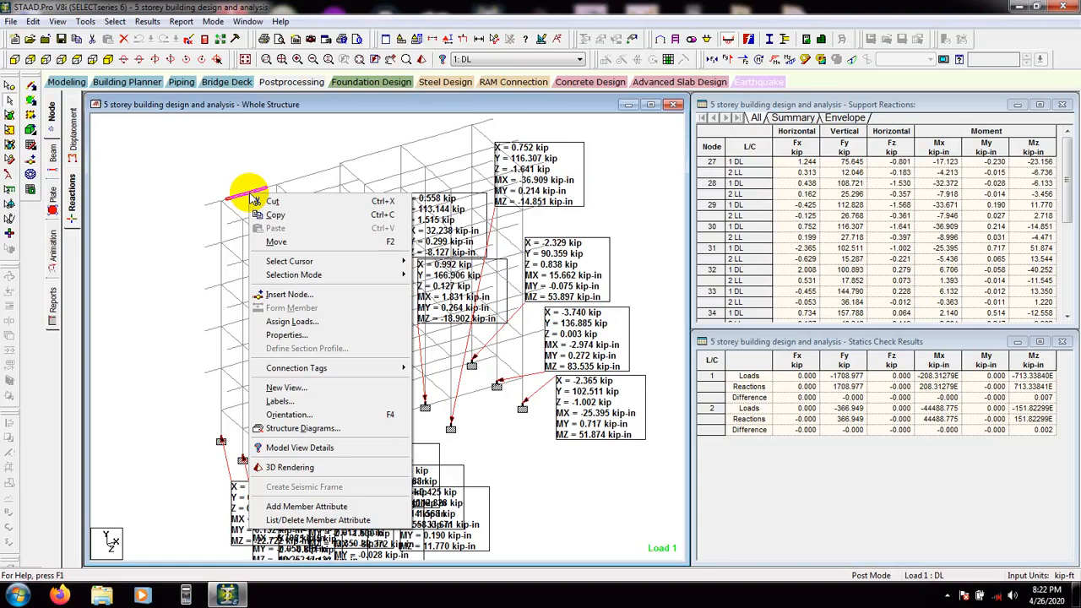
left_click(175, 177)
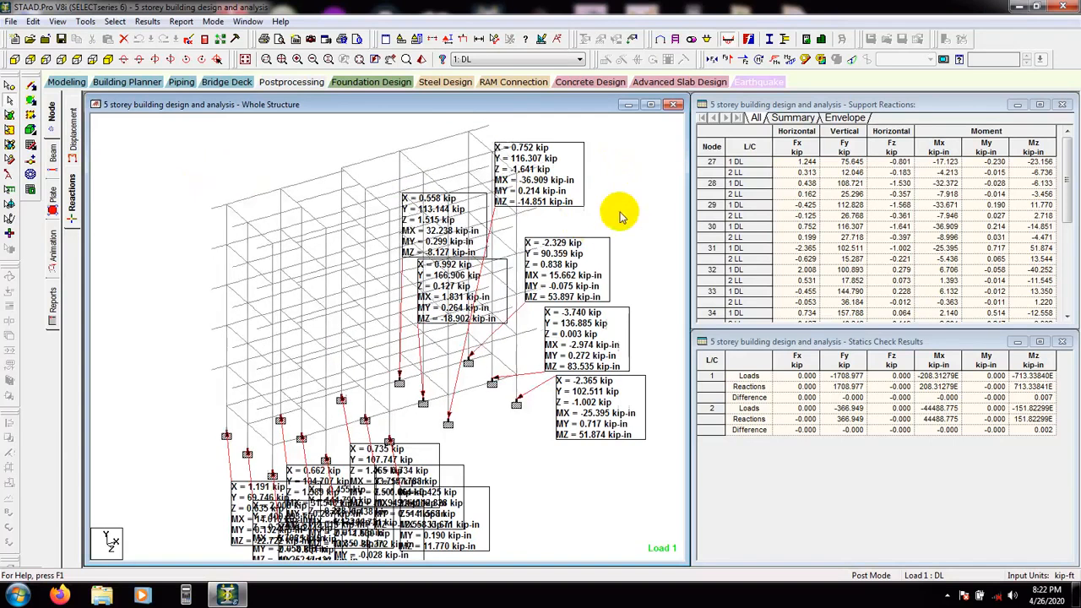
scroll(621, 217, "down", 2)
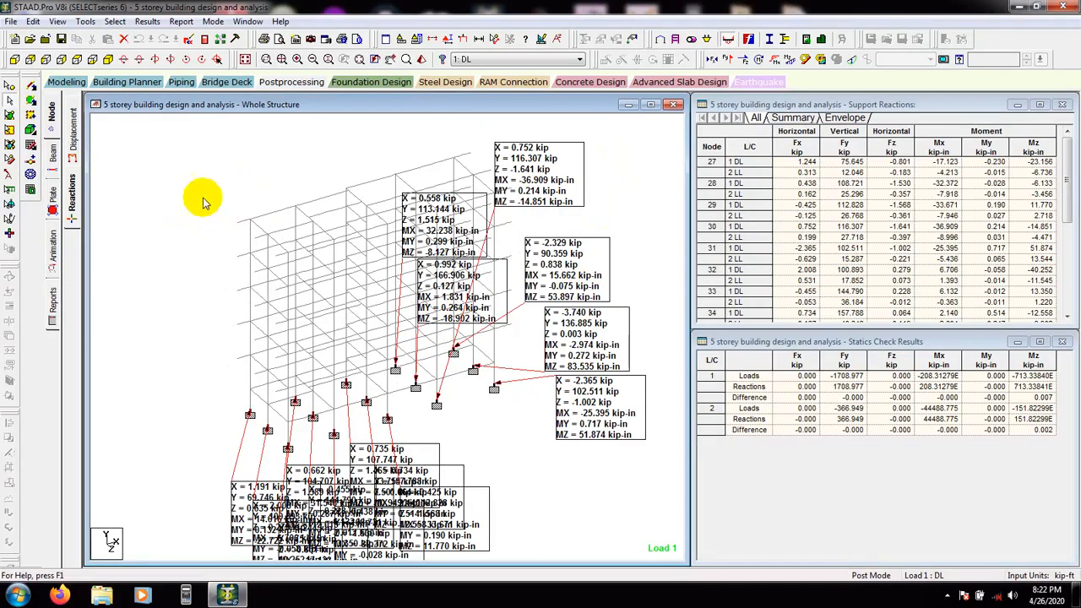
Switch to modeling mode, open steel design, and browse the available steel design codes
left_click(68, 82)
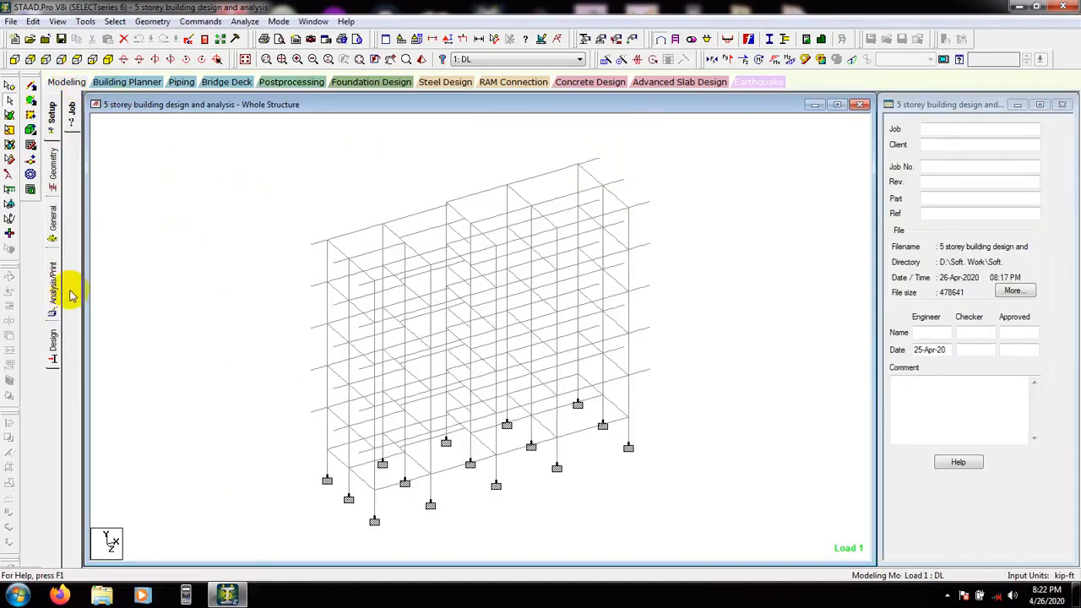
left_click(52, 345)
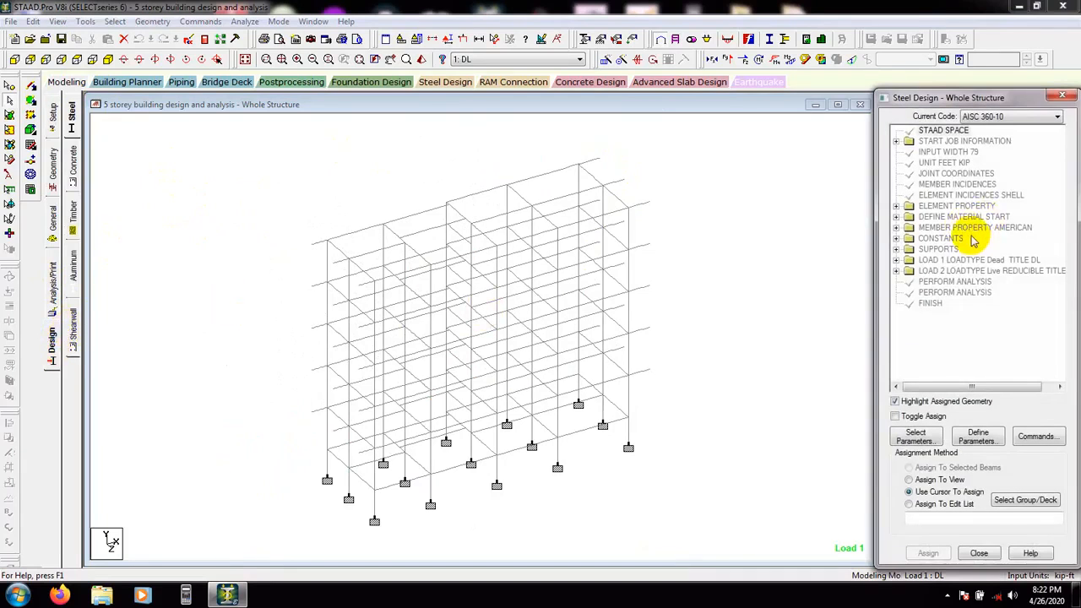
left_click(994, 121)
scroll(990, 126, "up", 2)
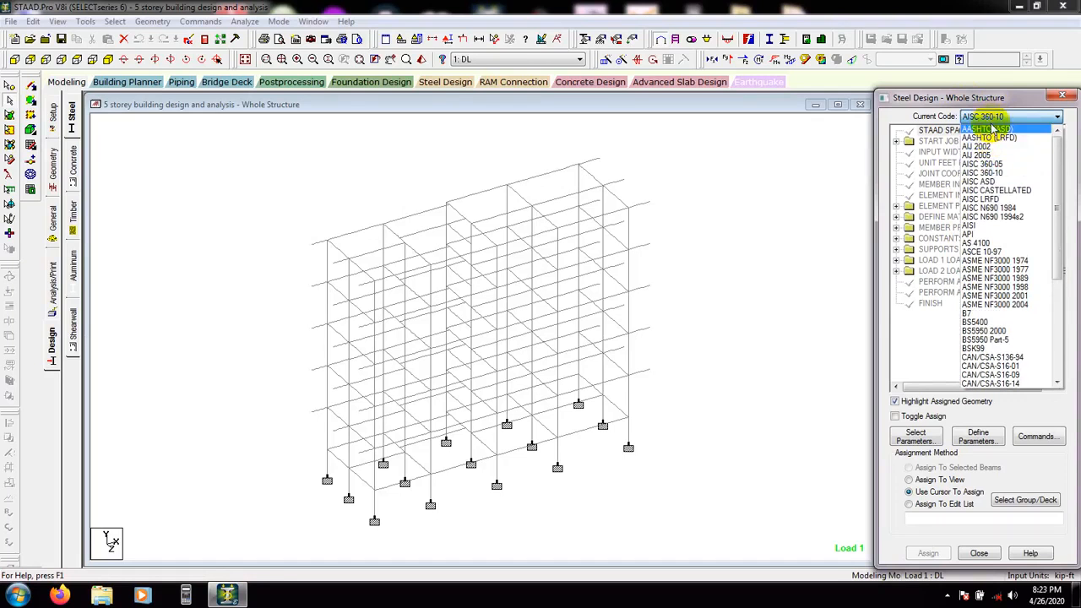
left_click(258, 187)
Open concrete design and choose ACI 318 2011 as the current code
left_click(48, 349)
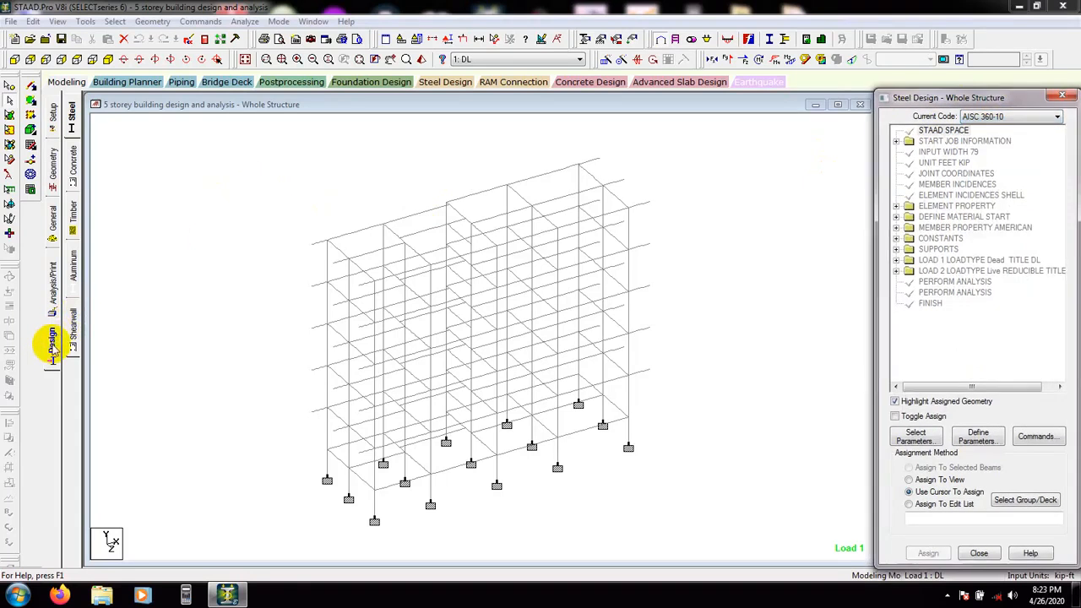
left_click(80, 164)
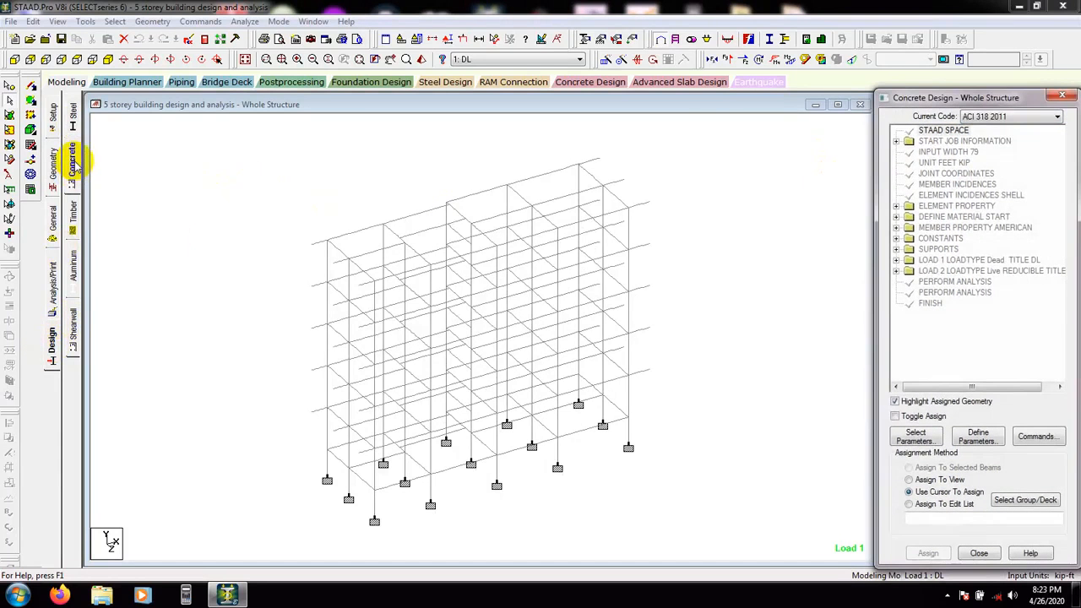
left_click(1015, 118)
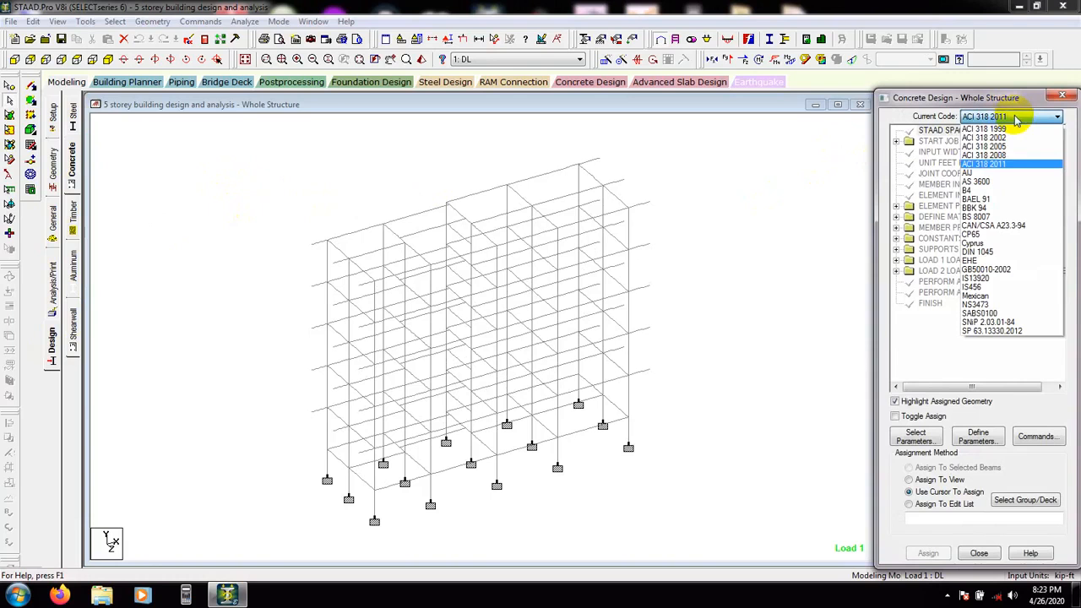
left_click(1004, 165)
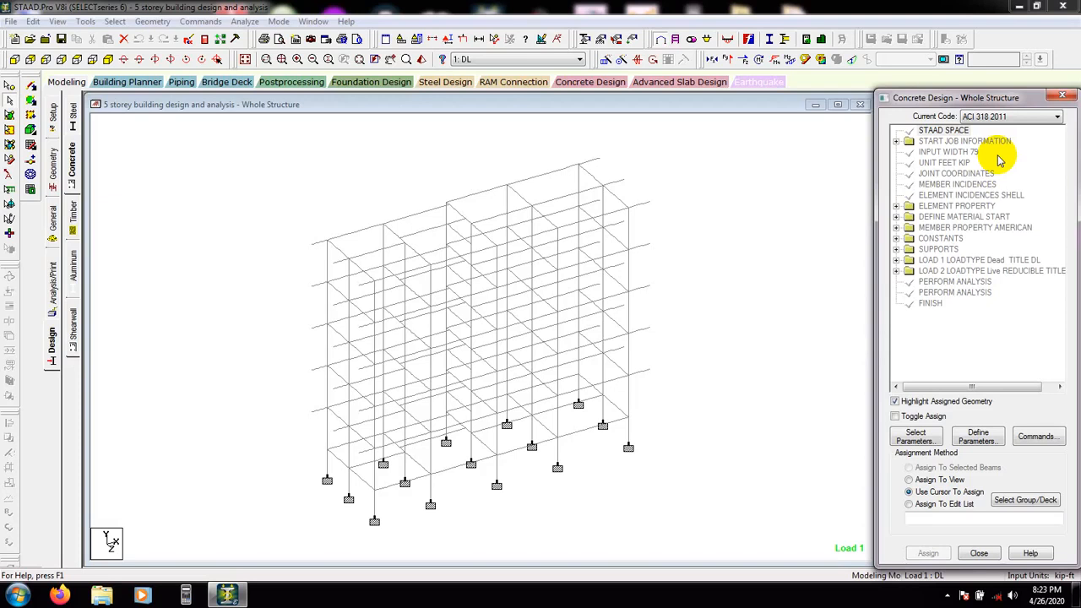
left_click(980, 116)
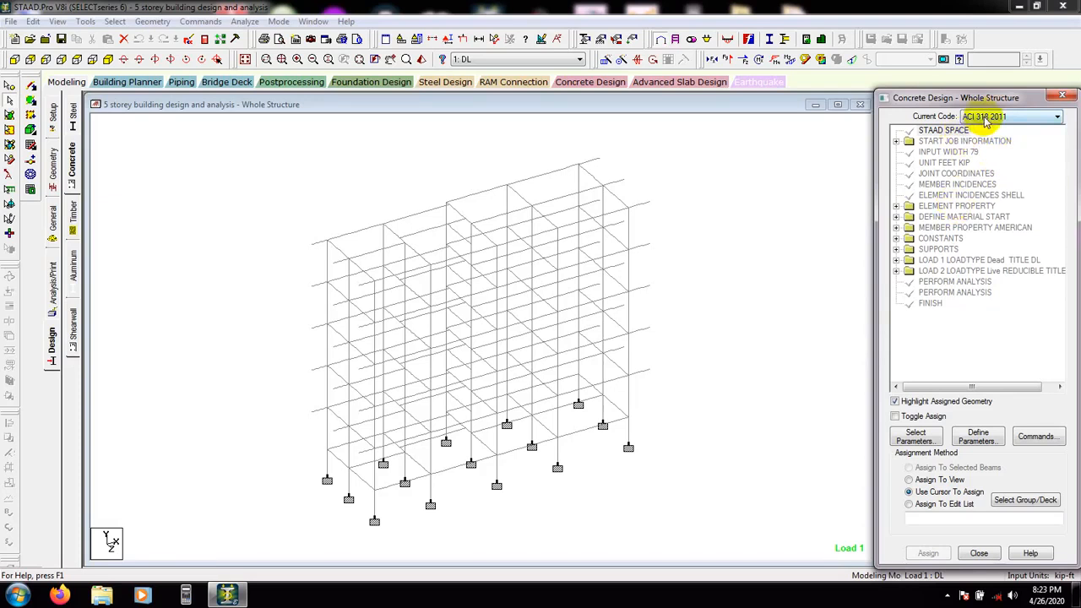
Open the design parameter selection and remove all selected parameters
left_click(915, 438)
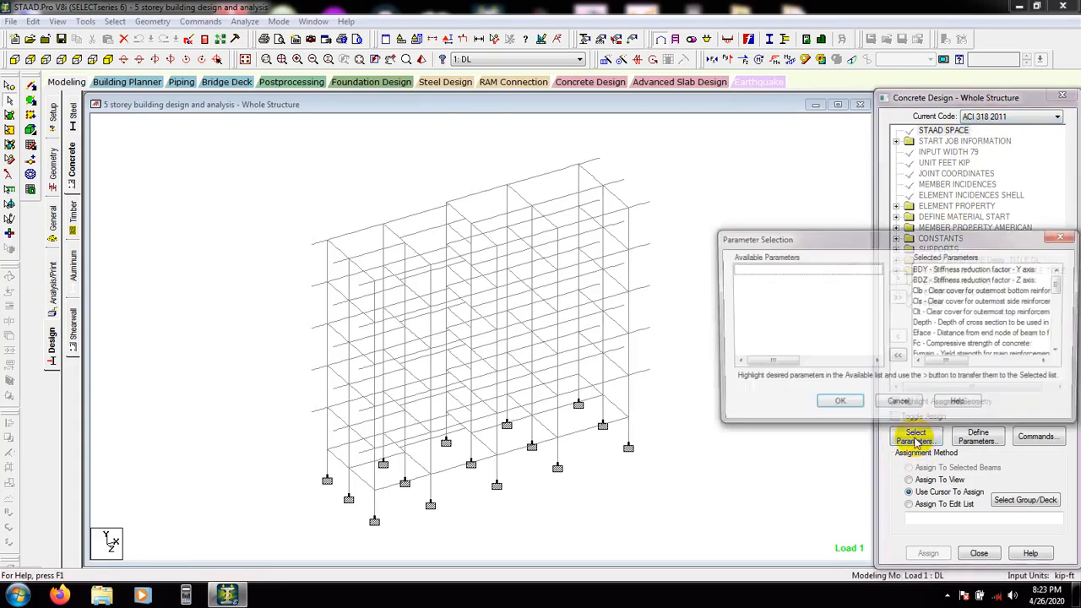
left_click_drag(938, 238, 777, 232)
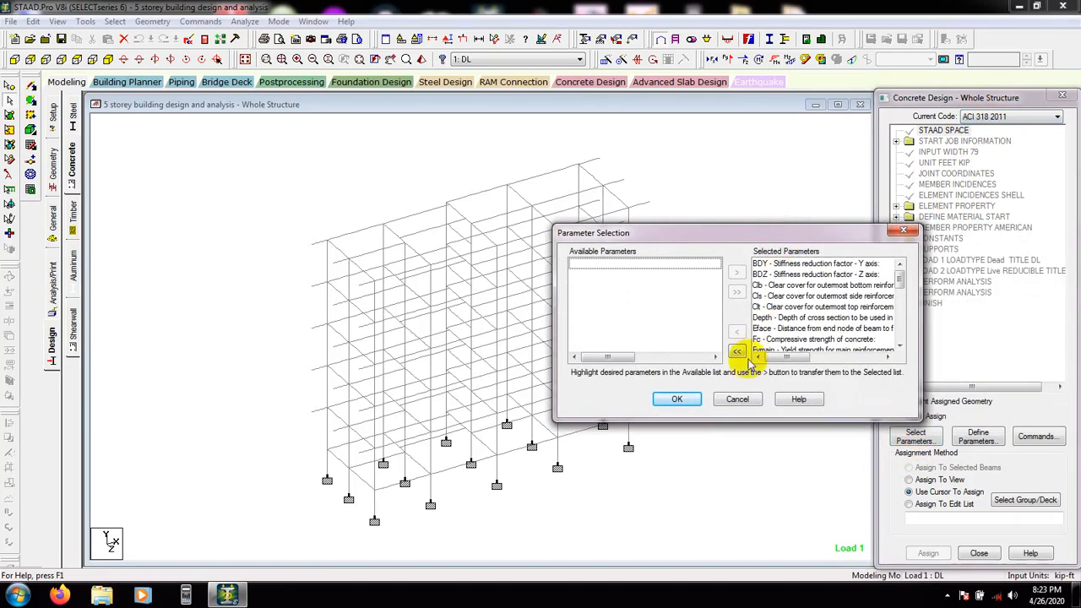
left_click(897, 358)
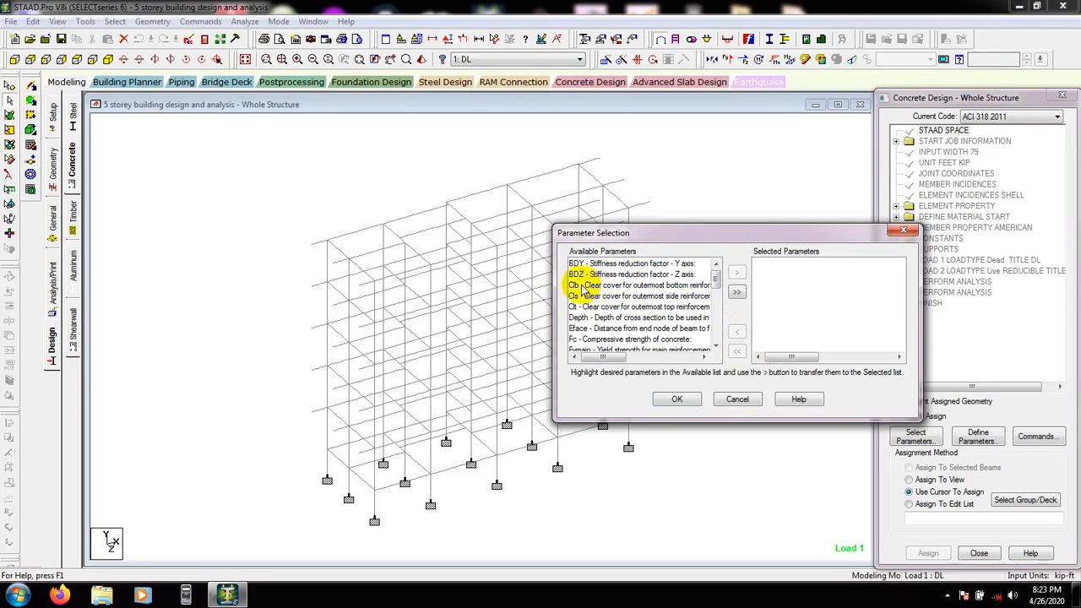
Add the Clb, Cls, Clt, Fc and Fymain parameters to the selected list
left_click_drag(581, 285, 596, 310)
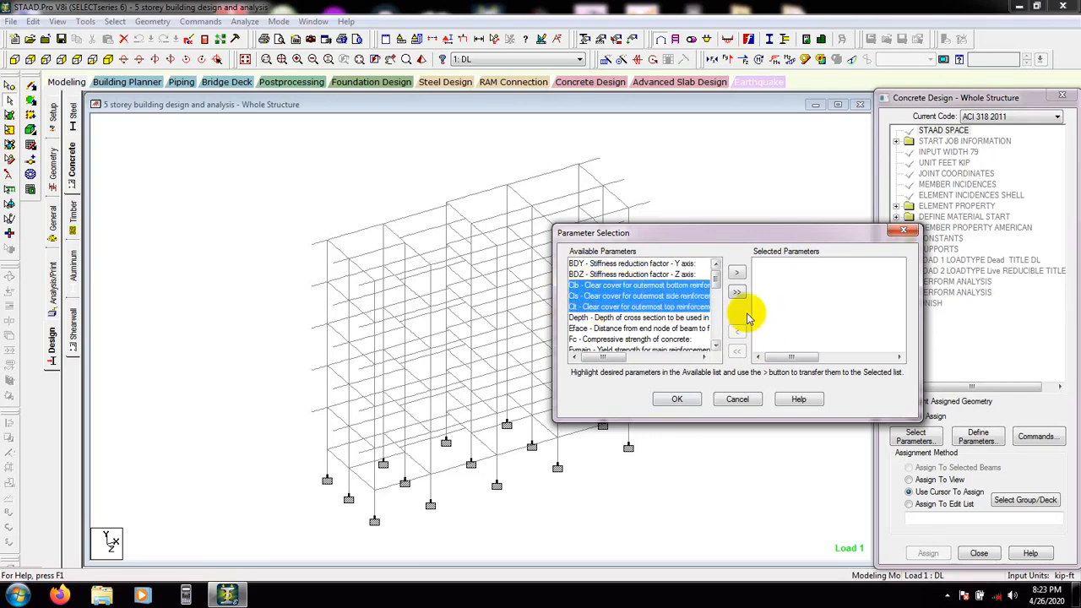
left_click(738, 273)
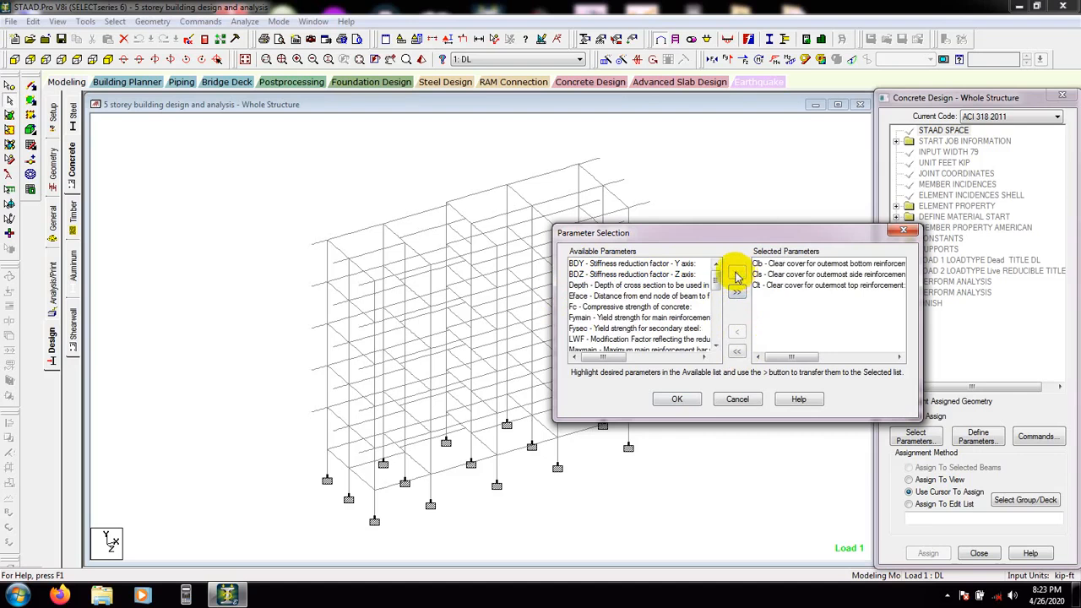
left_click(602, 306)
left_click(738, 272)
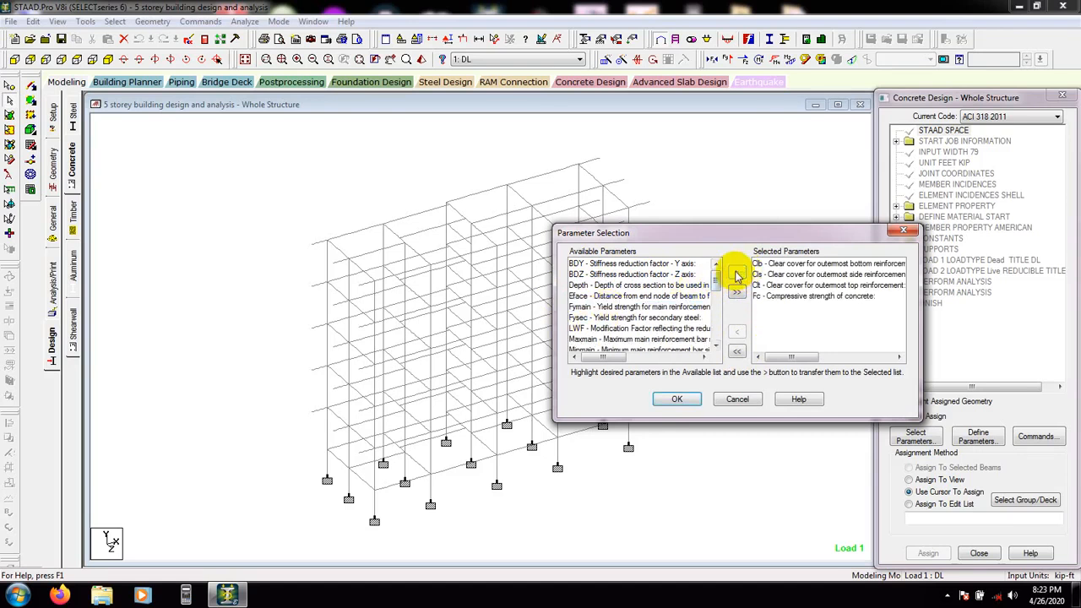
left_click(630, 308)
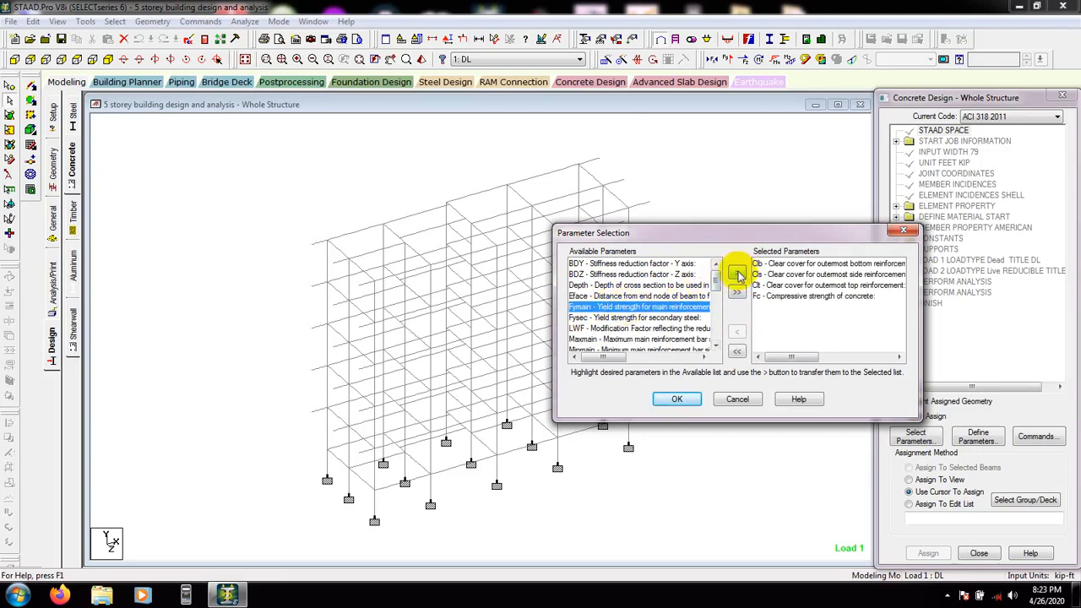
left_click(737, 273)
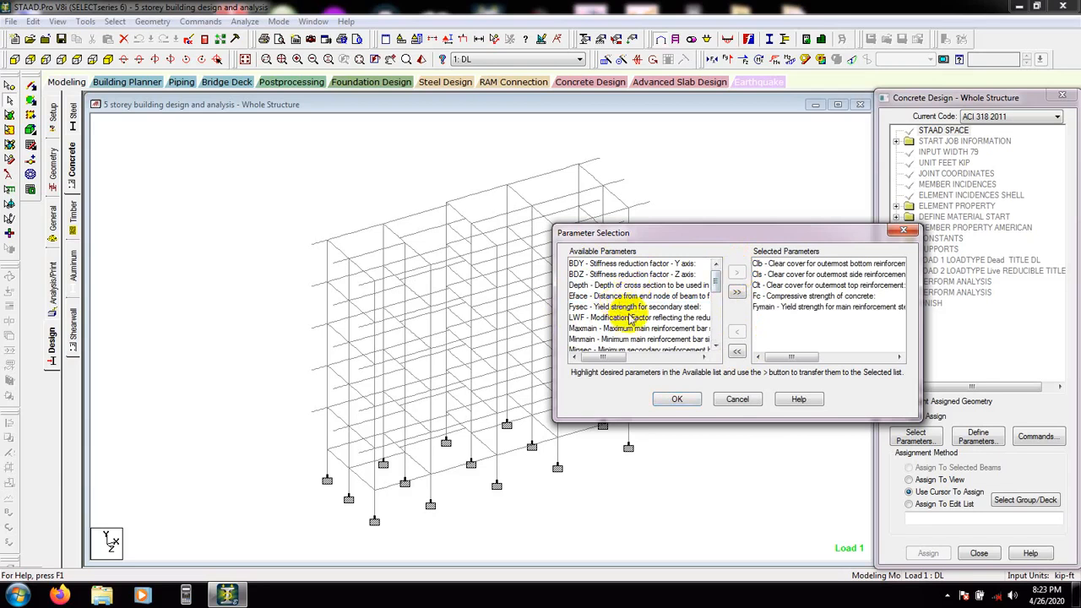
Confirm the parameter selection, then add CLB, CLS and CLT clear covers of 0.125 ft as concrete design parameters
left_click_drag(715, 280, 719, 335)
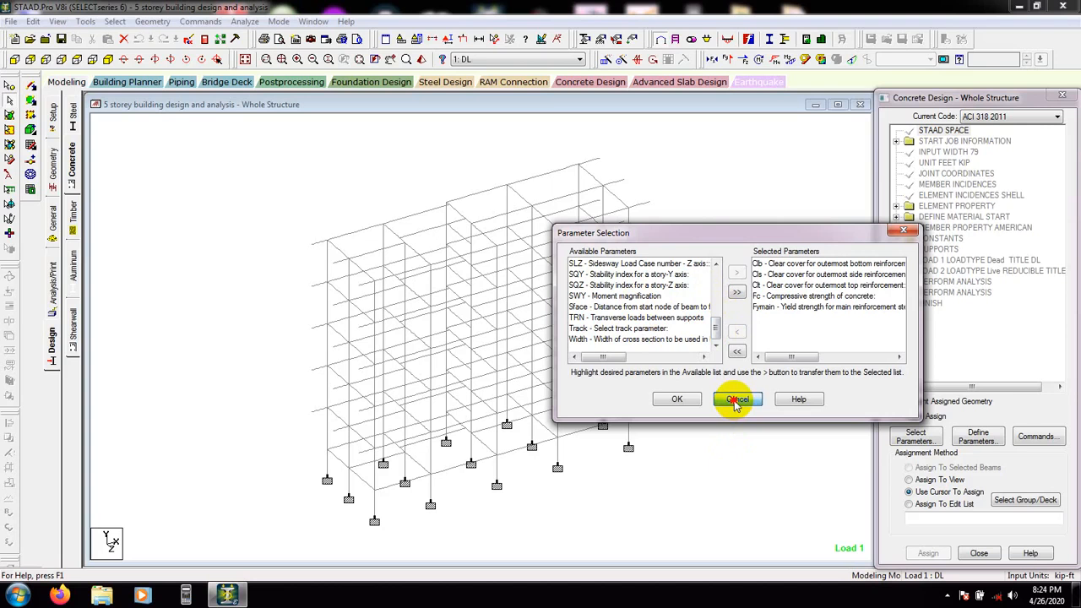
left_click(676, 401)
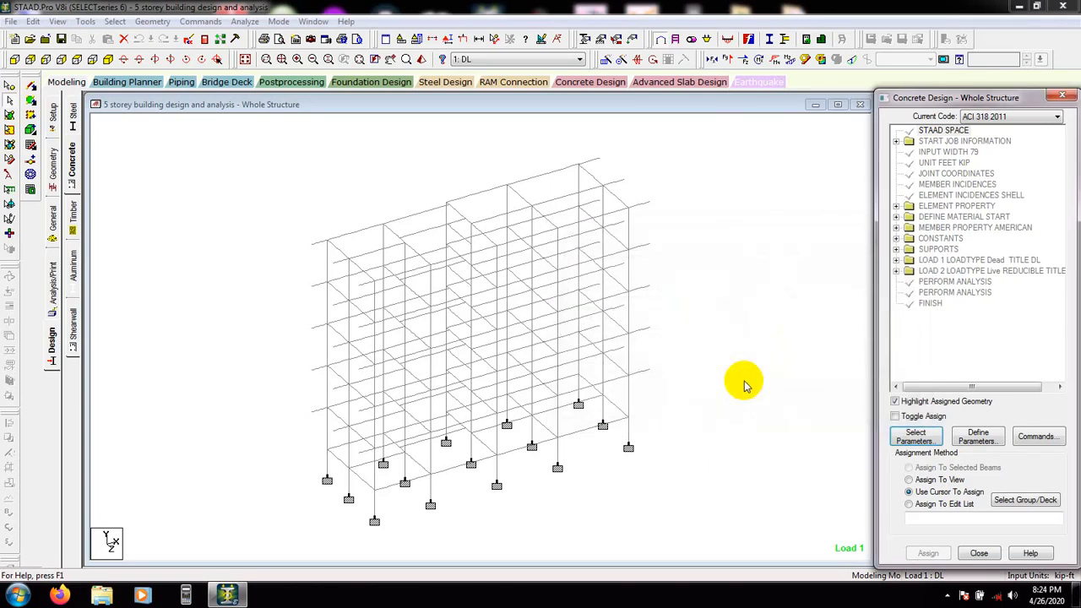
left_click(977, 437)
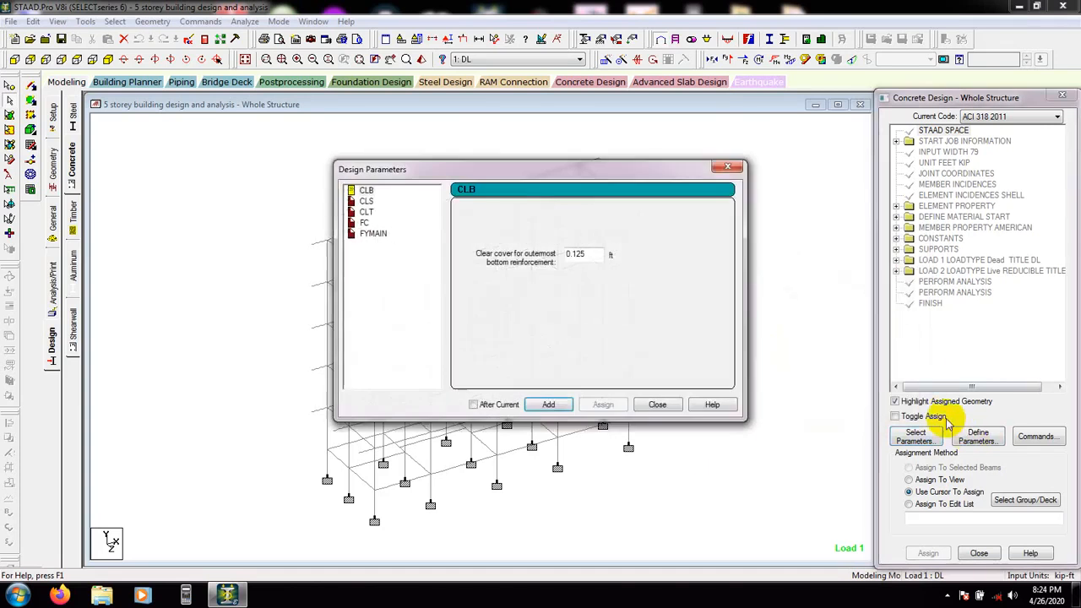
left_click_drag(492, 164, 499, 169)
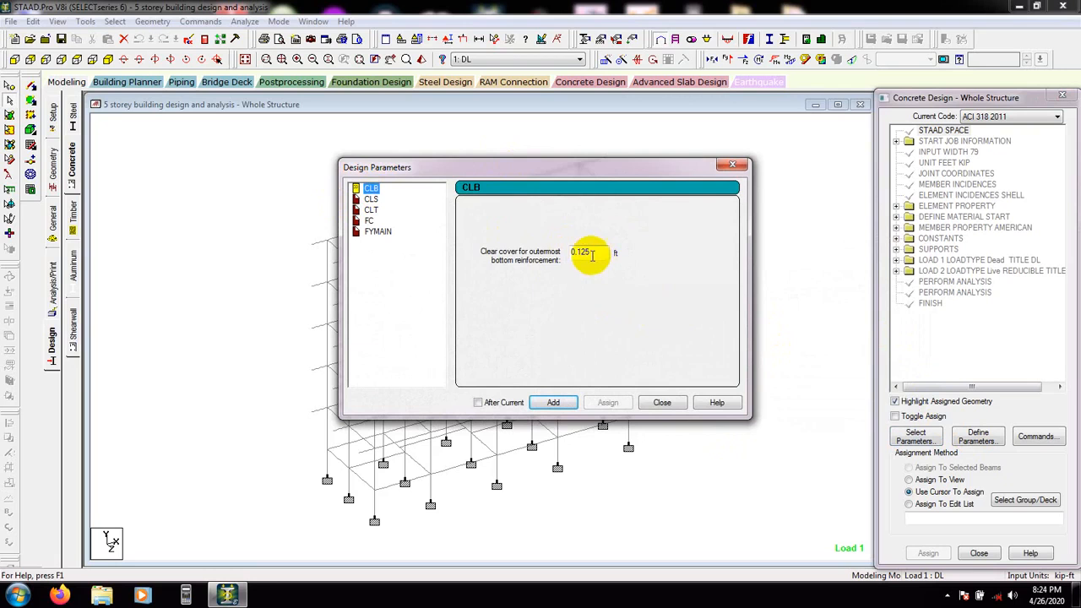
mouse_move(593, 255)
left_mouse_down()
mouse_move(495, 251)
mouse_move(608, 251)
mouse_move(542, 246)
mouse_move(593, 250)
left_mouse_up()
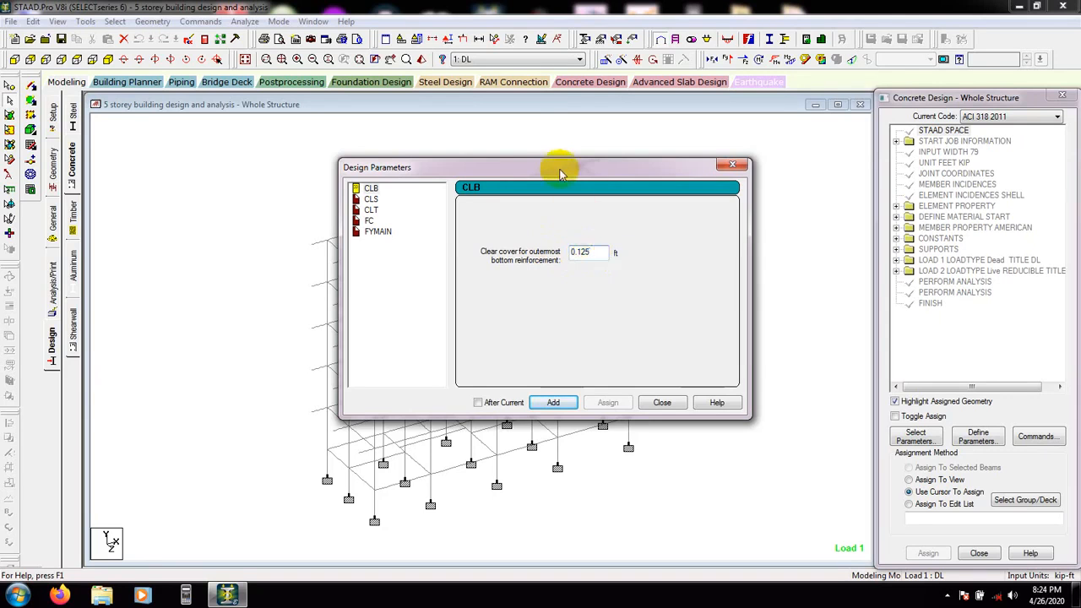
left_click_drag(555, 164, 582, 159)
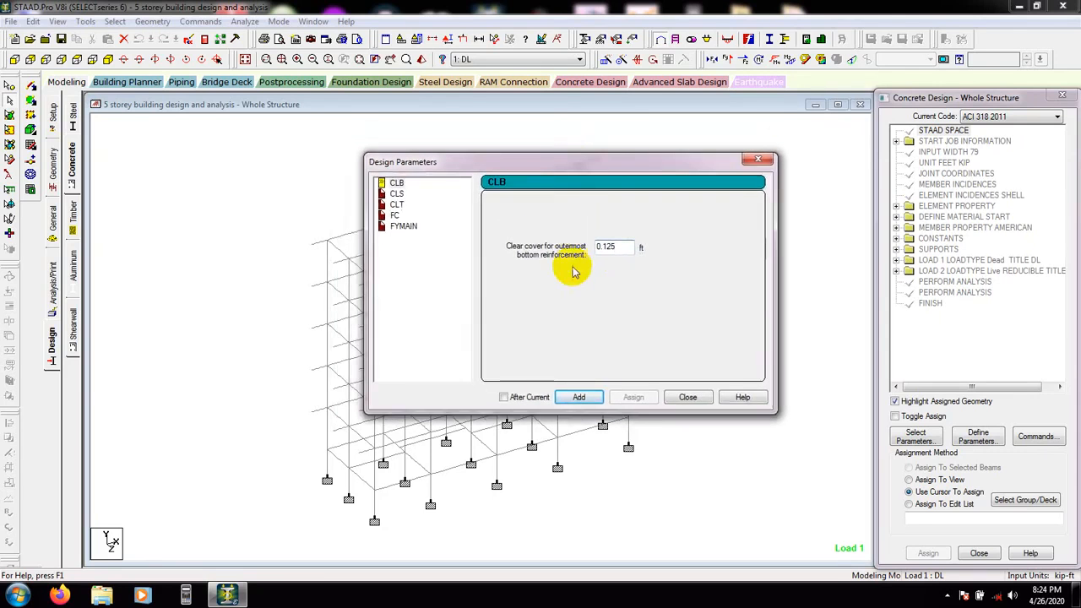
left_click(584, 398)
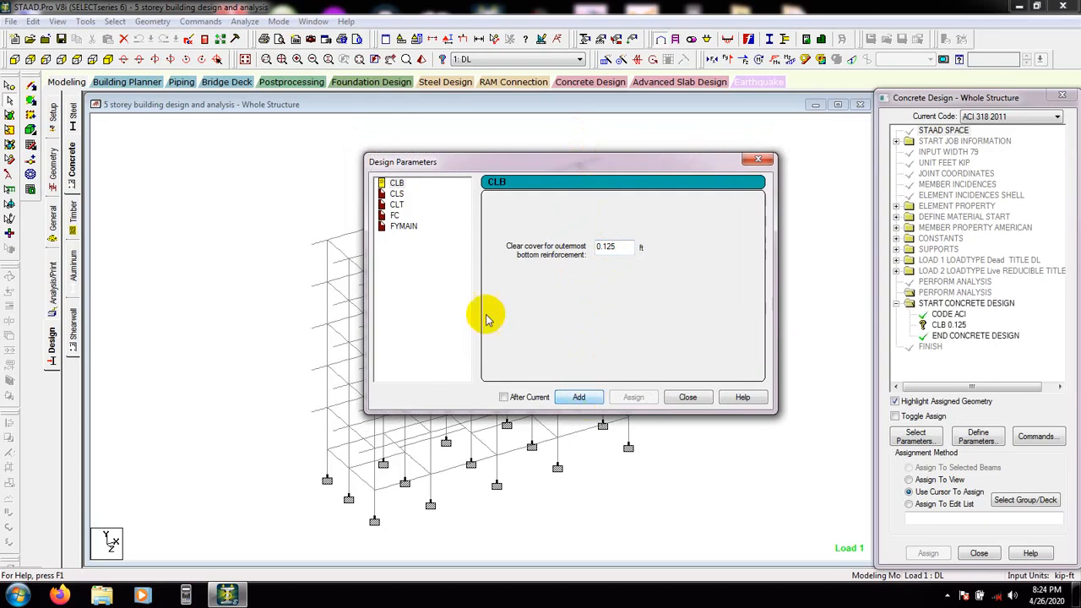
left_click(397, 193)
left_click(589, 401)
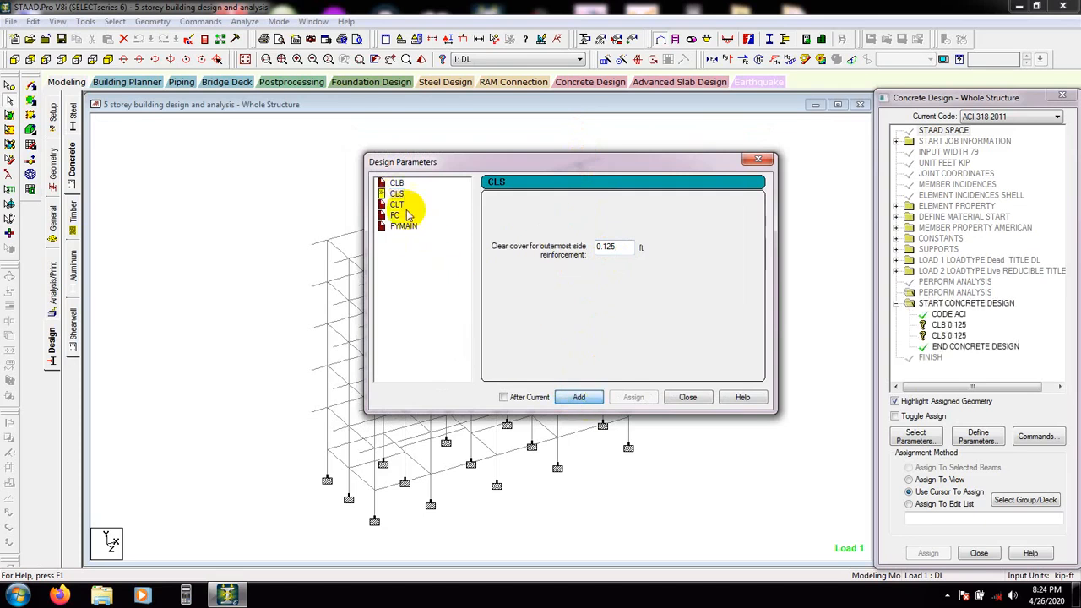
left_click(397, 205)
left_click(580, 399)
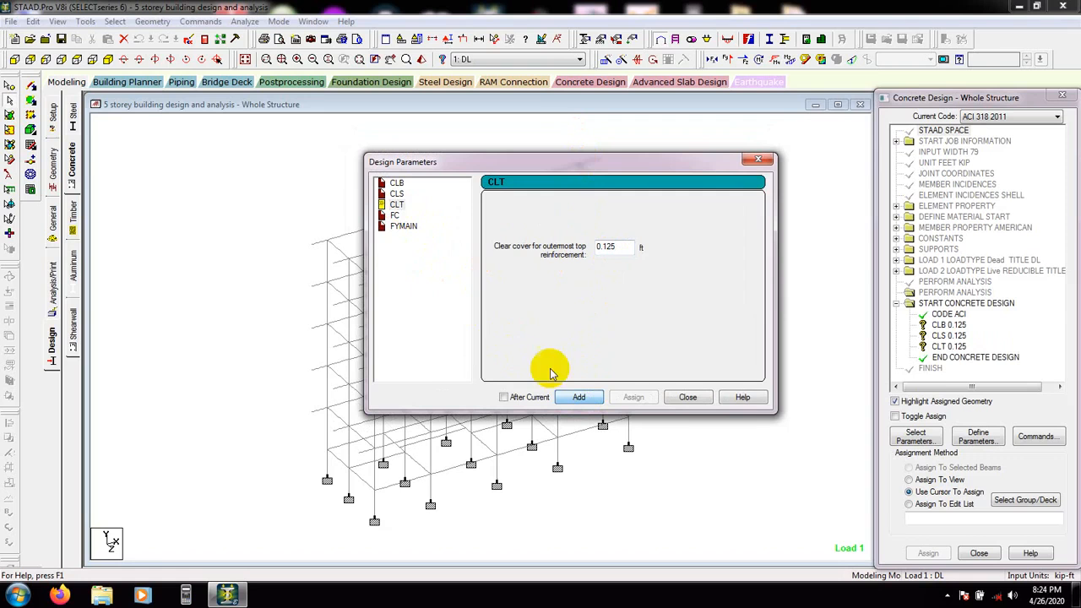
Add the FC compressive strength of concrete as 576 kip/ft2
left_click(395, 215)
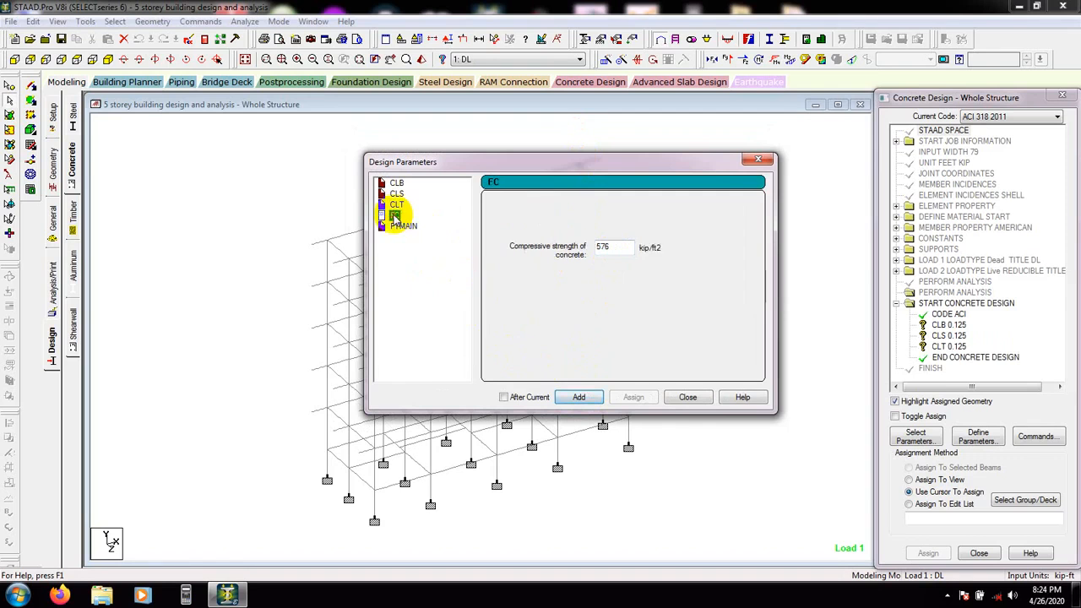
double_click(617, 247)
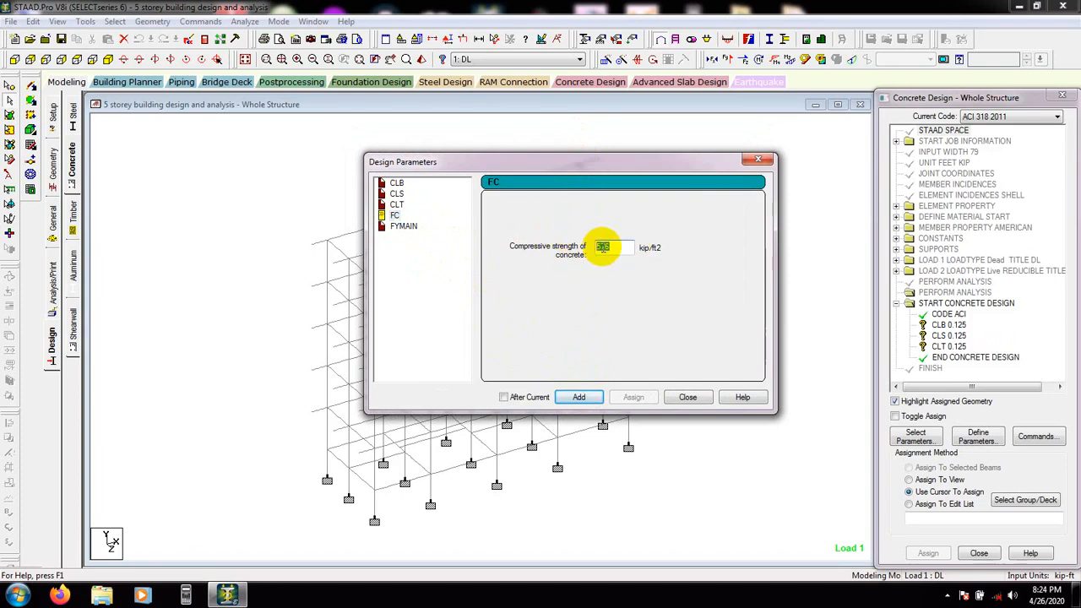
double_click(605, 246)
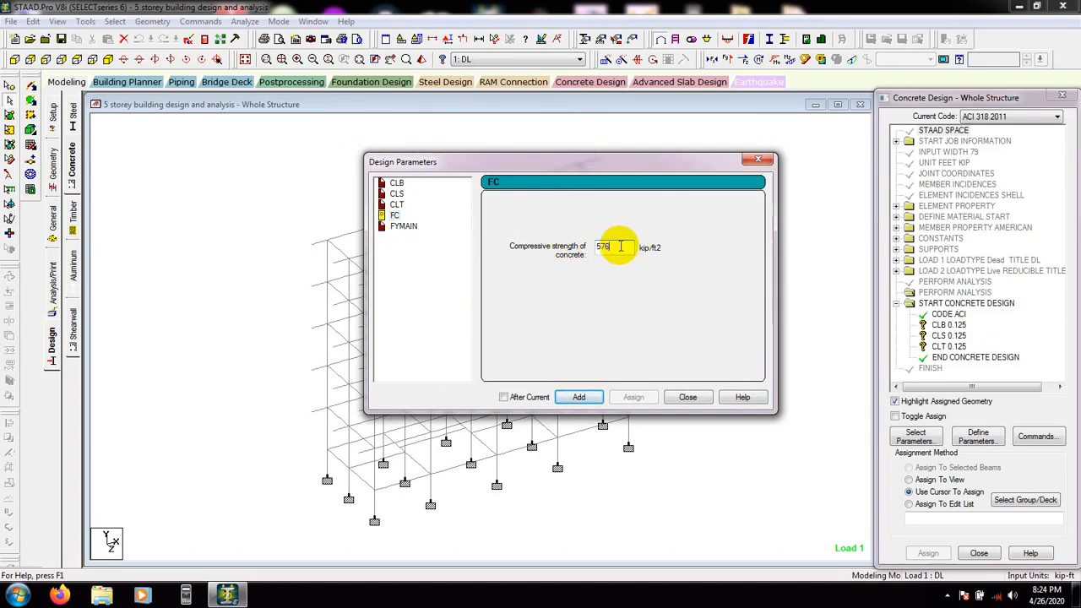
double_click(606, 246)
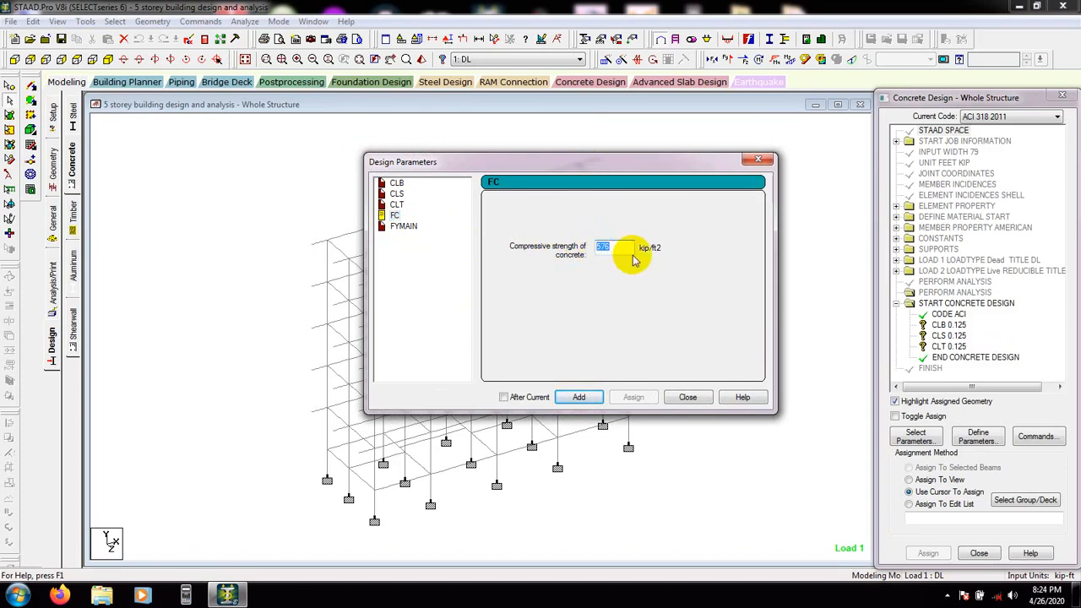
left_click(620, 246)
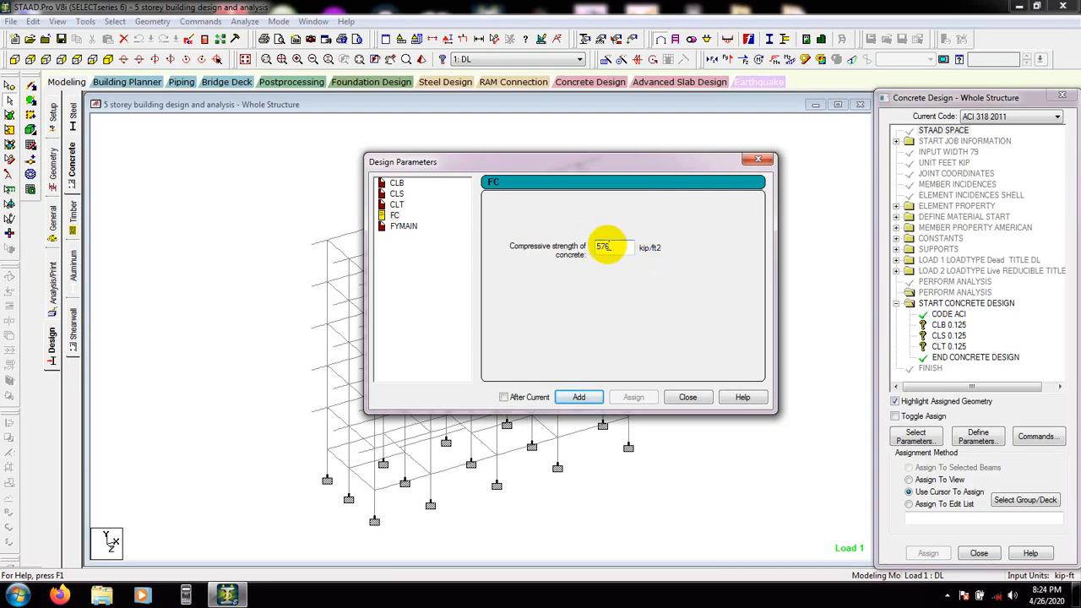
left_click(577, 397)
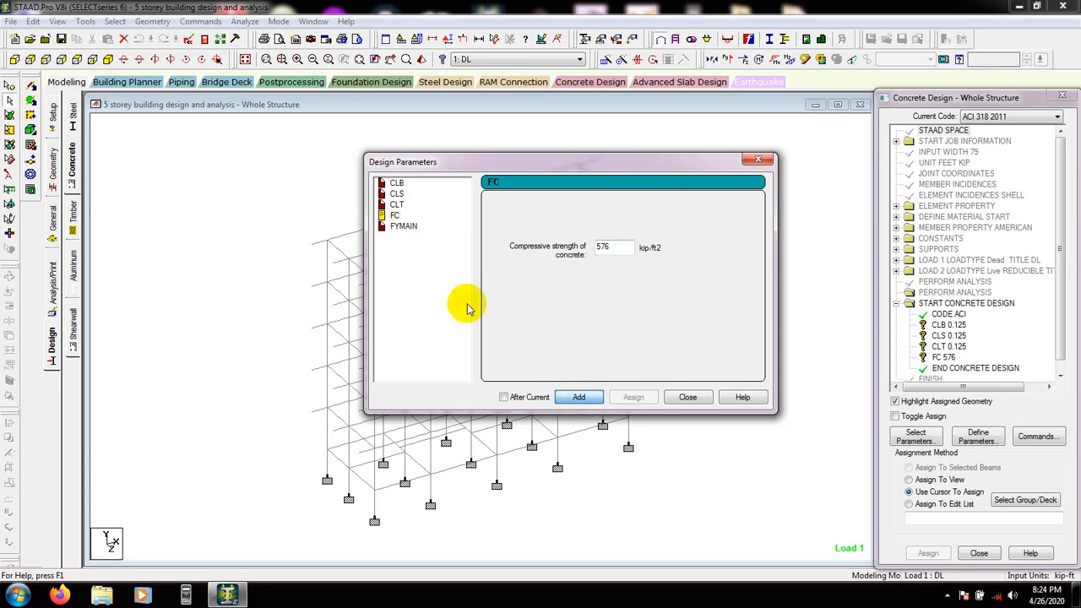
Add the FYMAIN yield strength for main reinforcement as 8640 kip/ft2 and close the design parameters dialog
left_click(404, 226)
left_click_drag(625, 247, 583, 248)
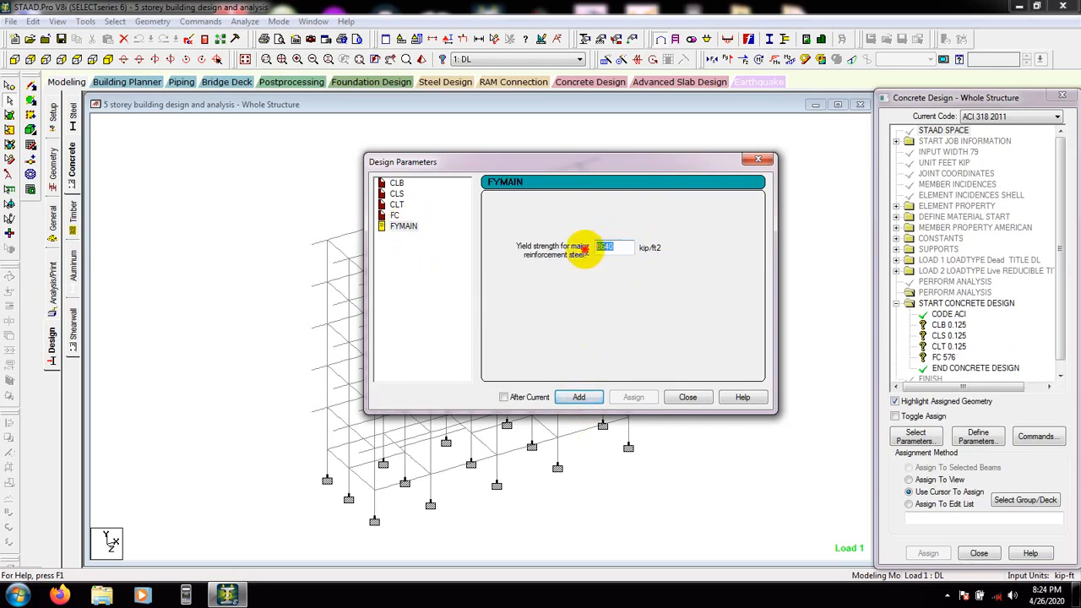
left_click(630, 246)
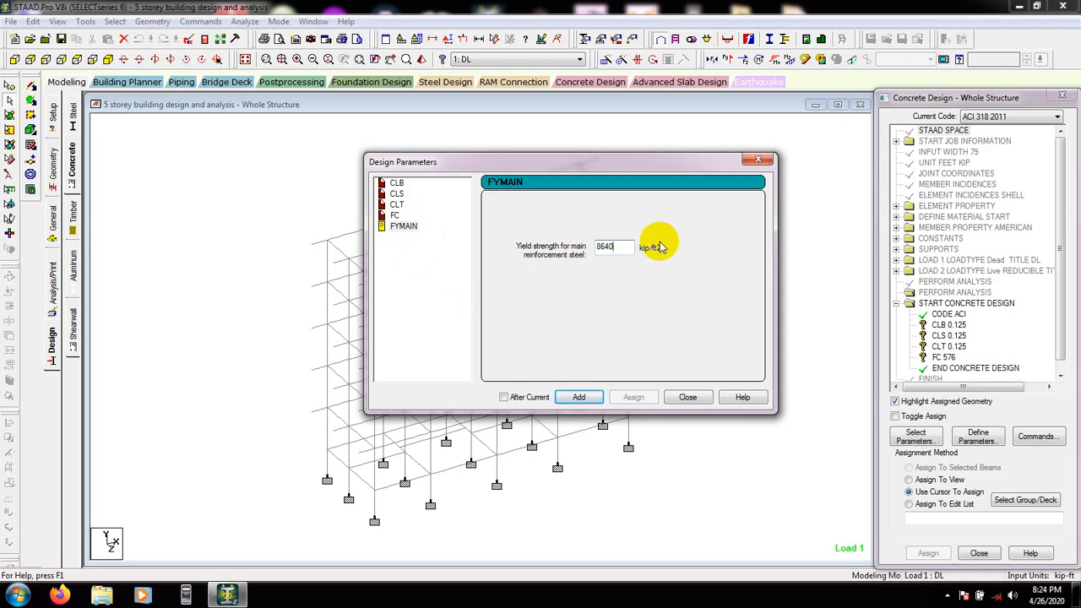
left_click_drag(627, 248, 586, 251)
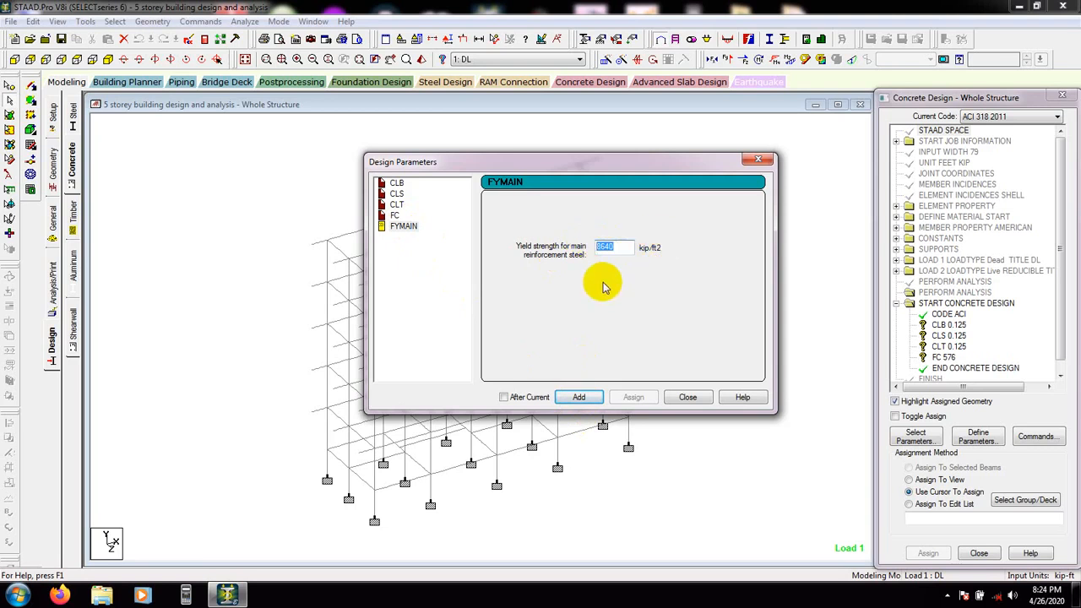
left_click(621, 246)
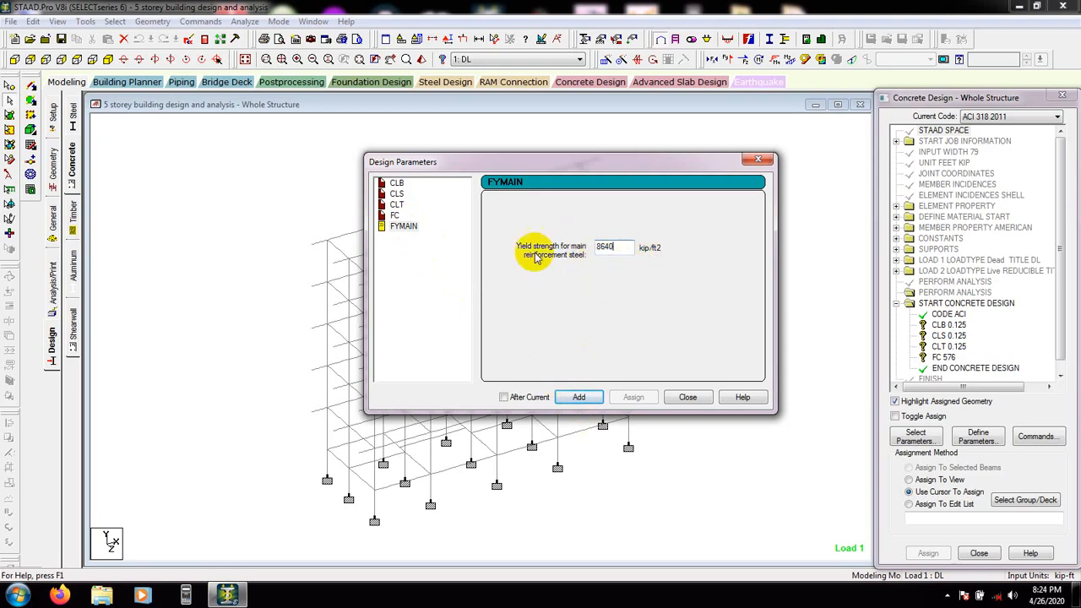
left_click(577, 397)
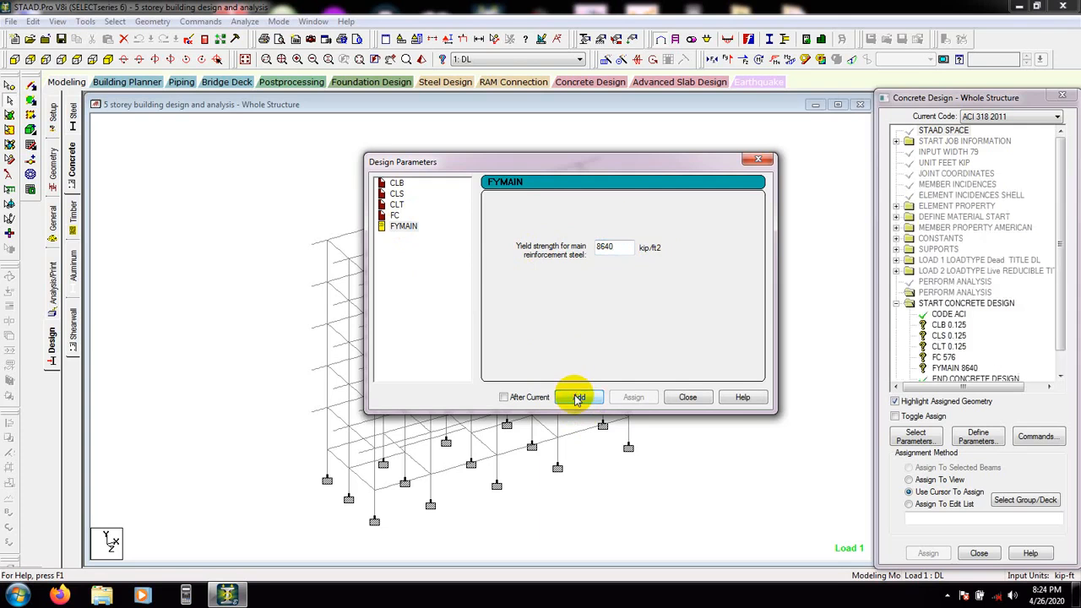
left_click(689, 398)
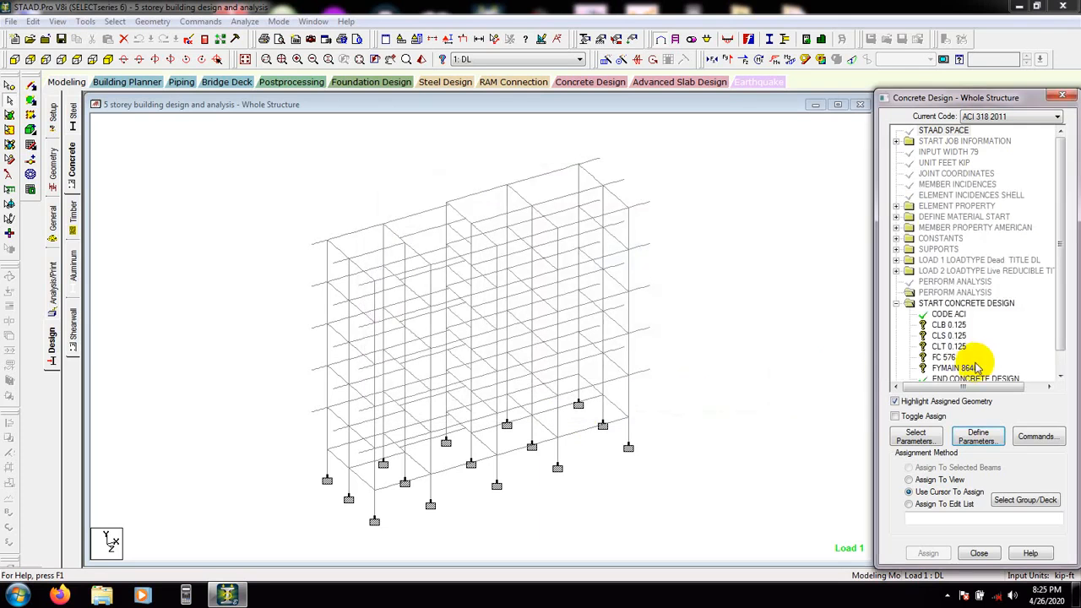
Assign the CLB and CLS parameters to all members in the view
left_click(949, 325)
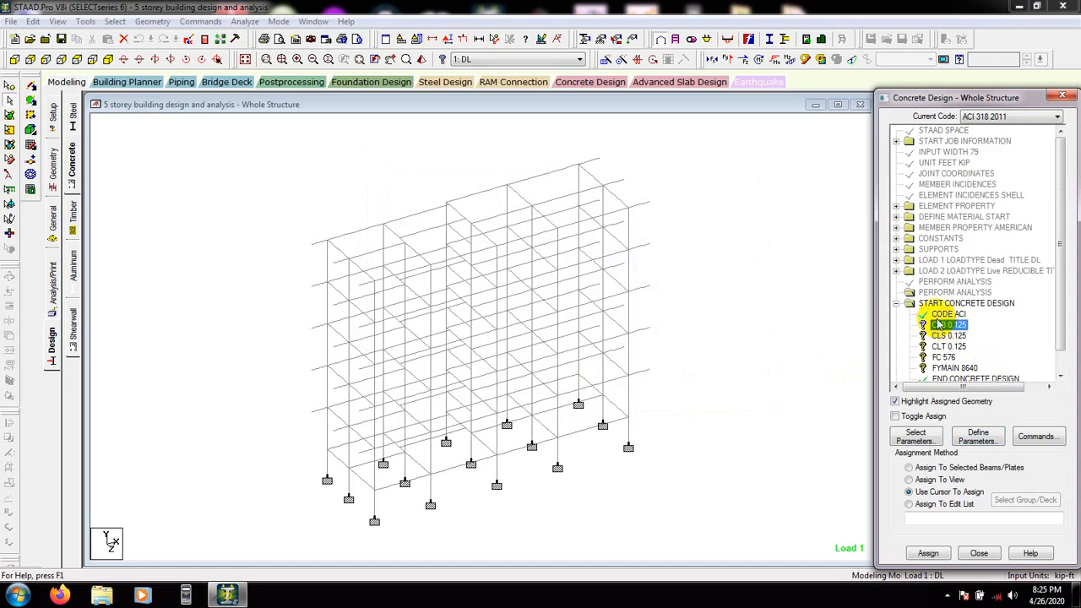
left_click(911, 480)
left_click(927, 553)
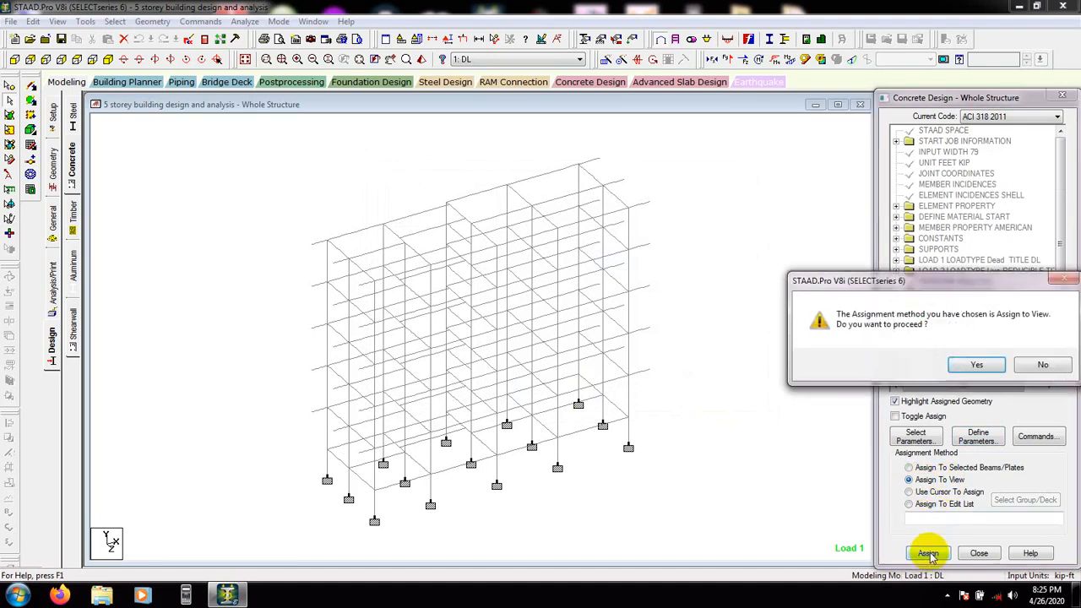
left_click(974, 365)
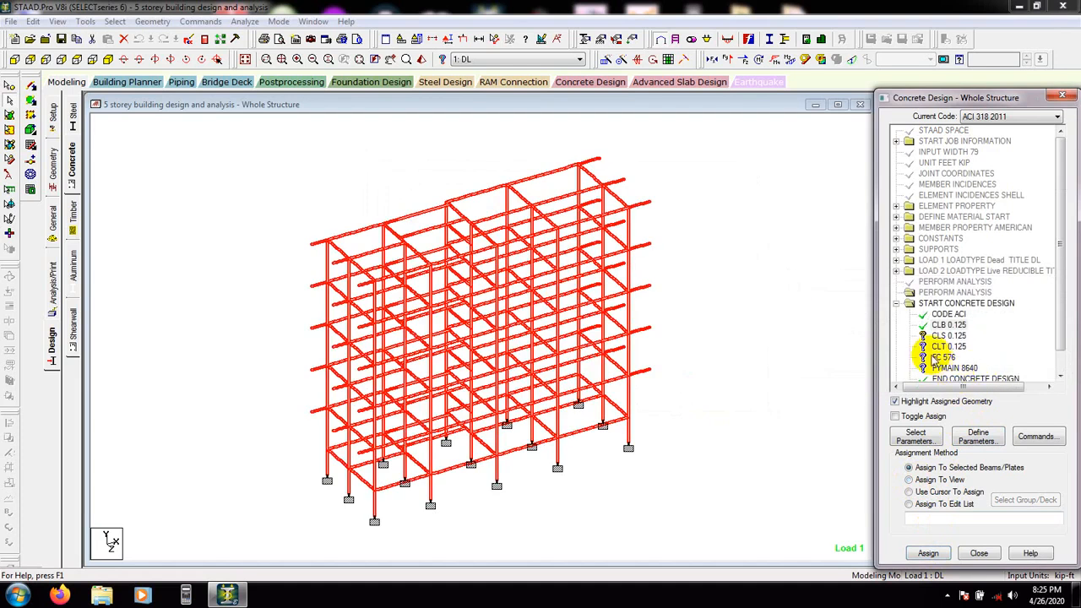
left_click(944, 326)
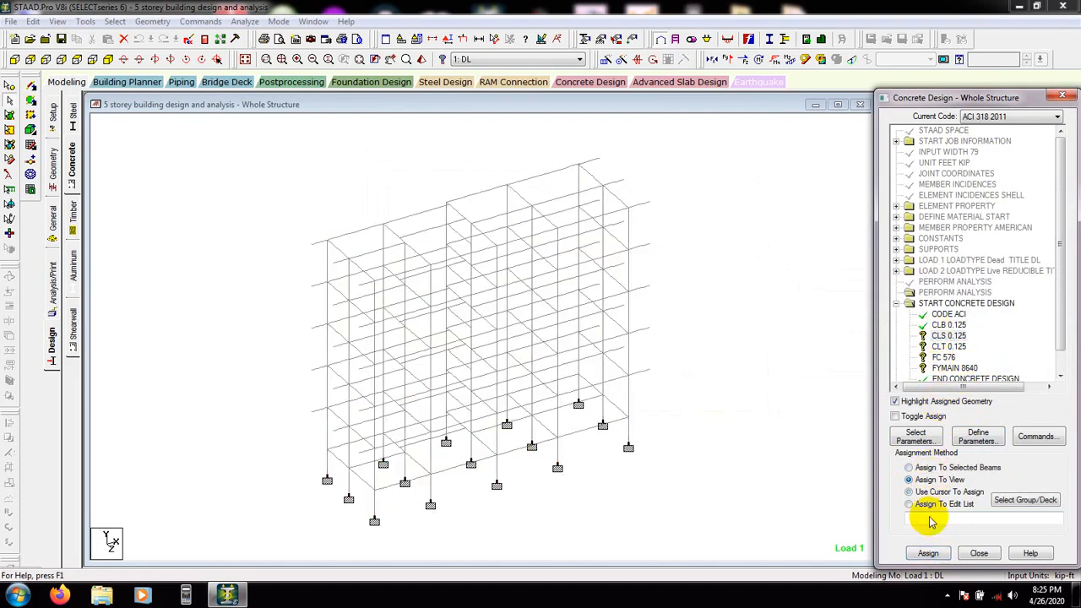
left_click(928, 553)
left_click(983, 369)
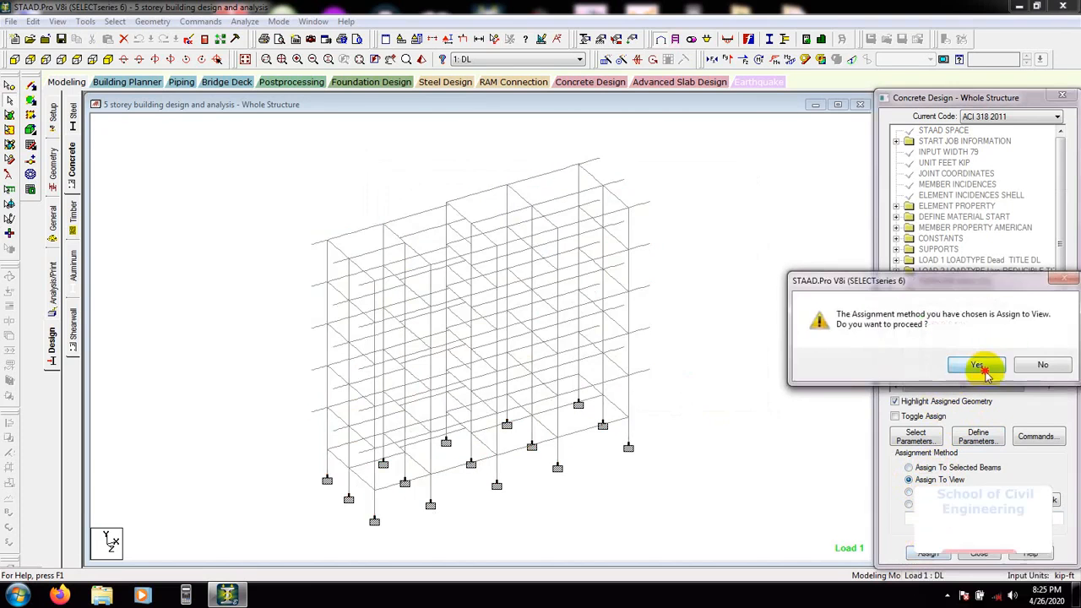
Assign the CLT parameter to all members in the view
left_click(949, 346)
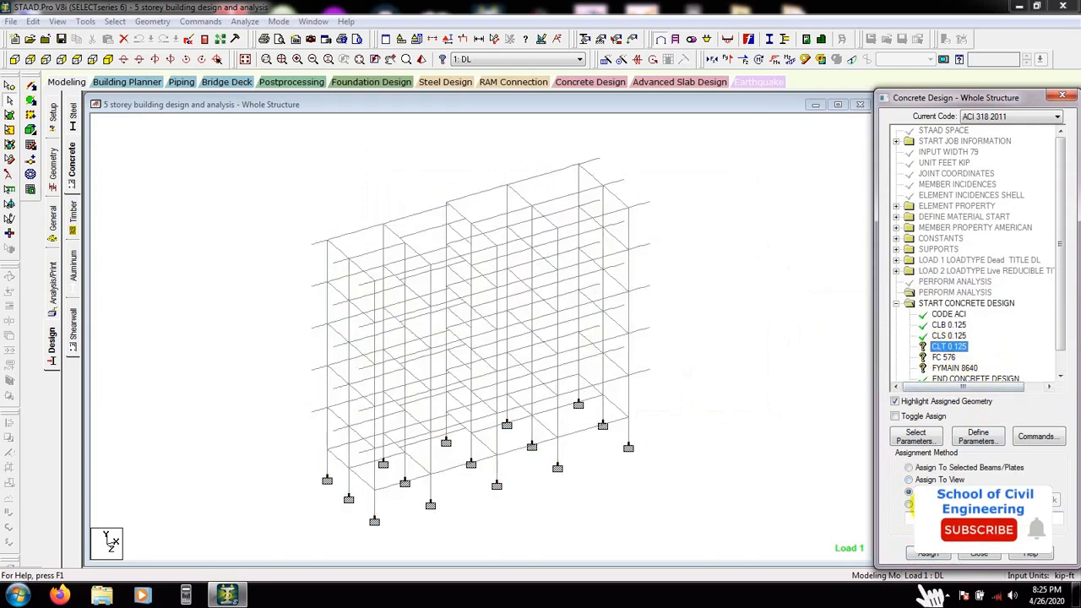
left_click(909, 480)
left_click(927, 554)
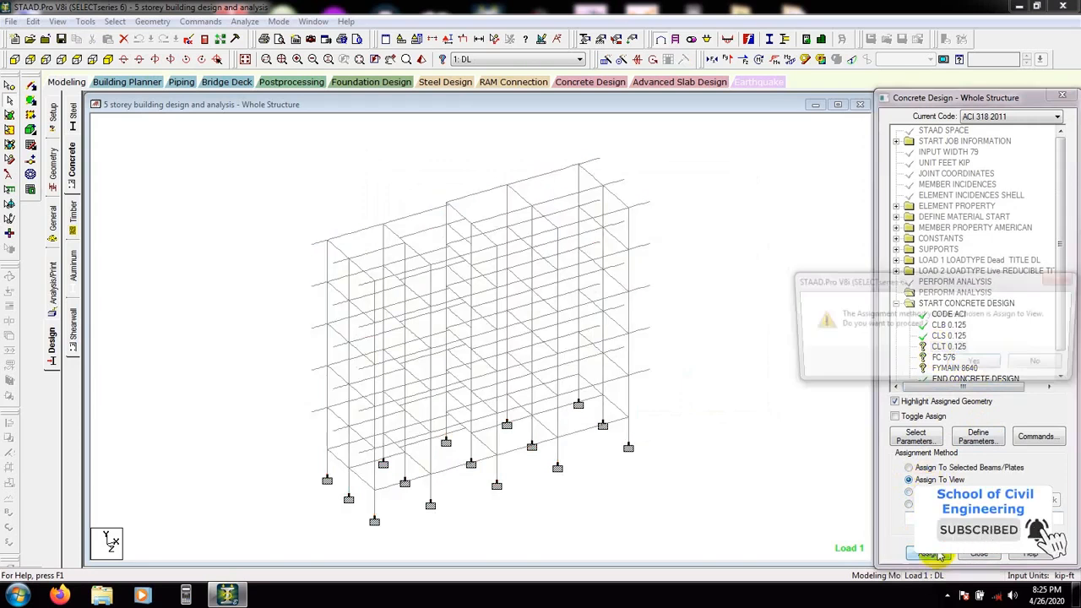
left_click(971, 361)
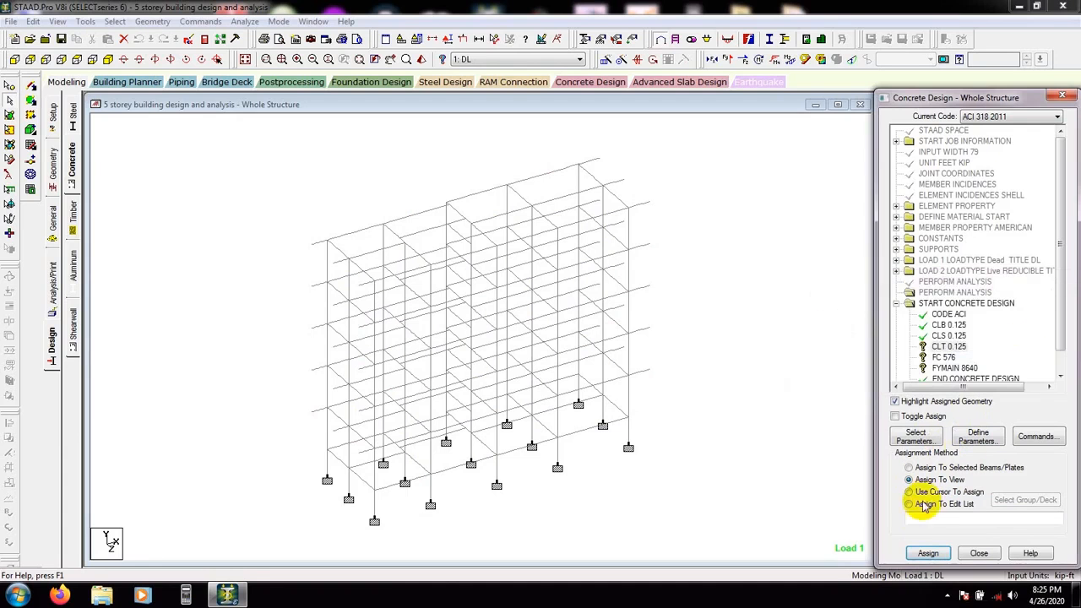
left_click(948, 346)
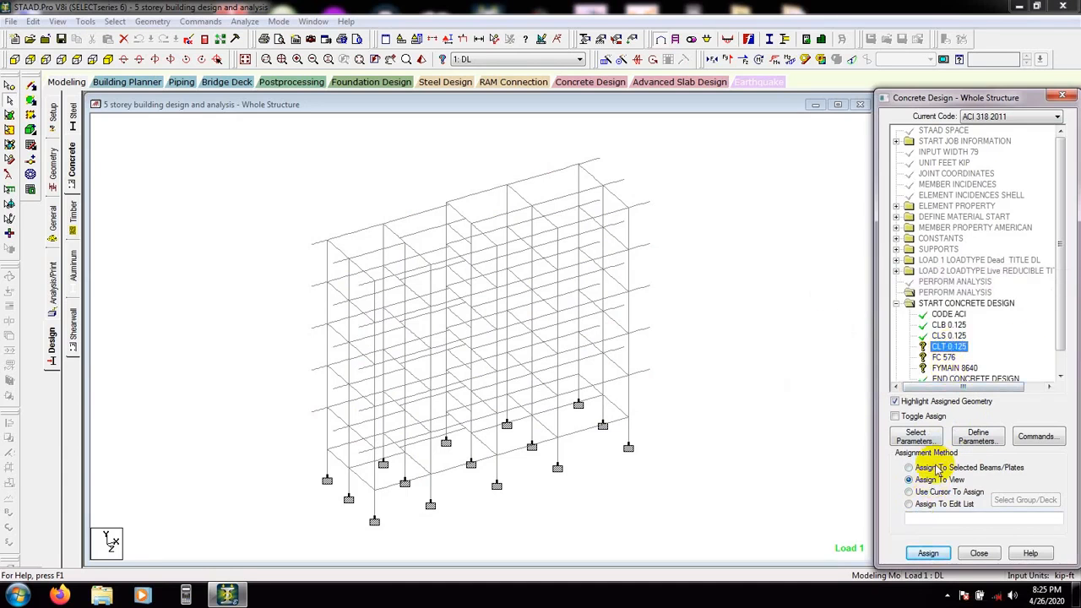
left_click(927, 553)
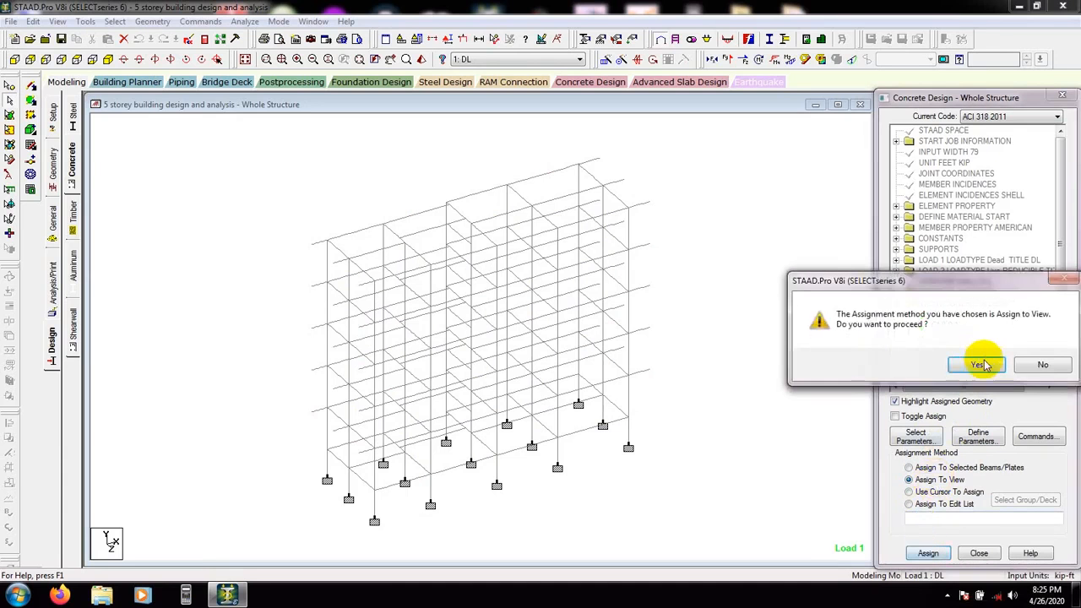
left_click(972, 363)
Assign the FC parameter to all members in the view
left_click(945, 358)
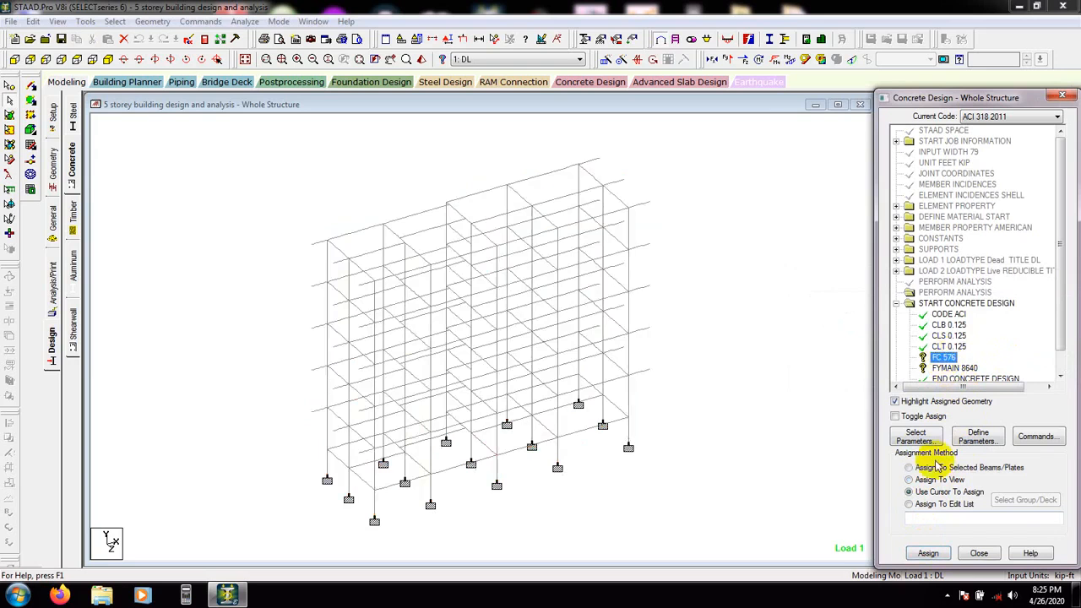
left_click(924, 492)
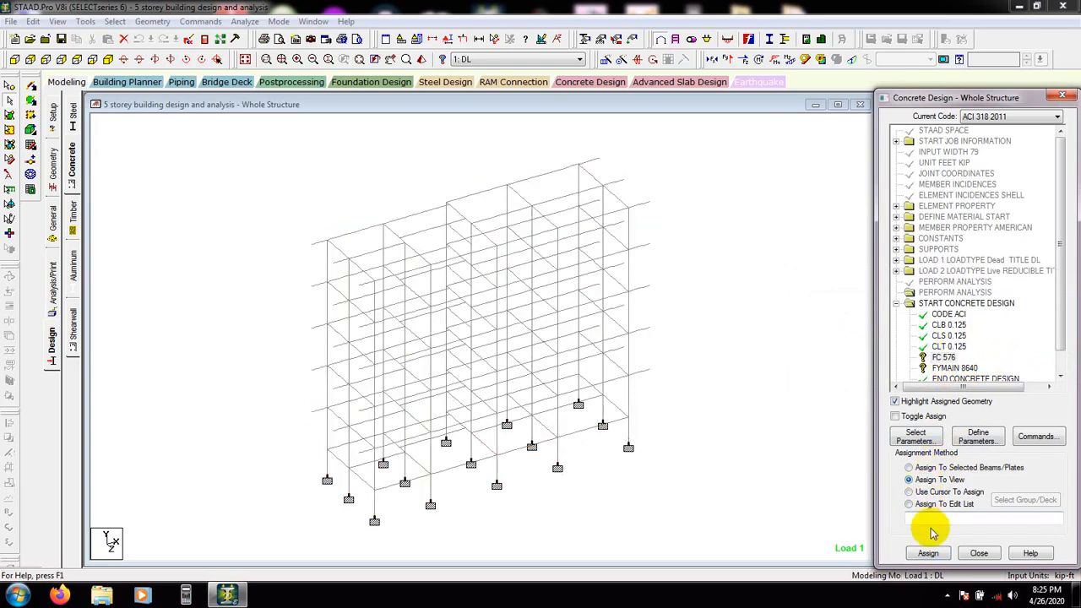
left_click(928, 553)
left_click(972, 365)
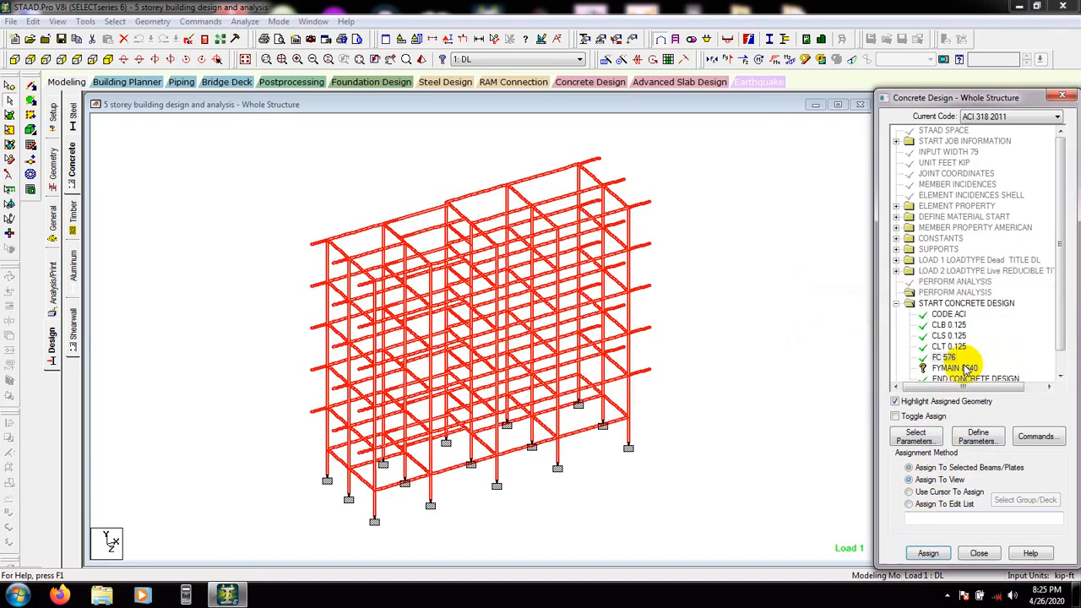
Assign the FYMAIN parameter to all members in the view
left_click(951, 368)
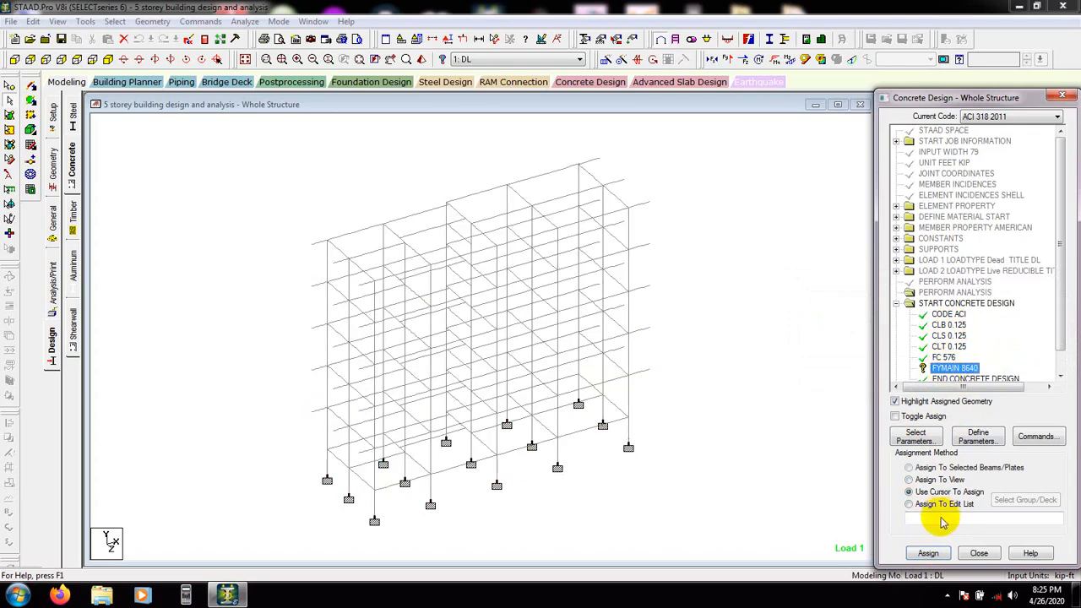
left_click(928, 479)
left_click(929, 554)
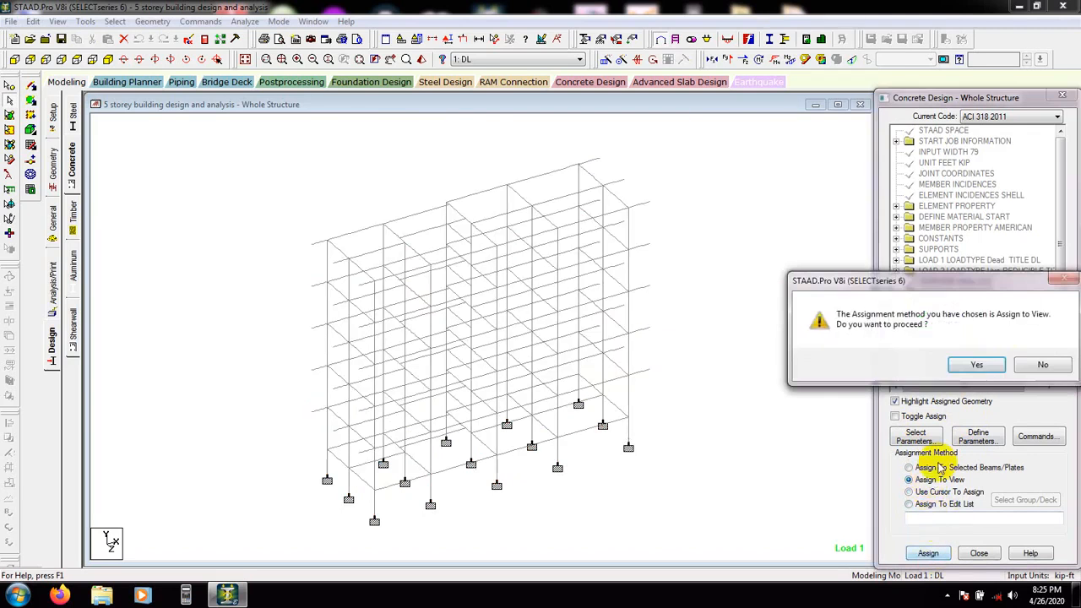
left_click(932, 364)
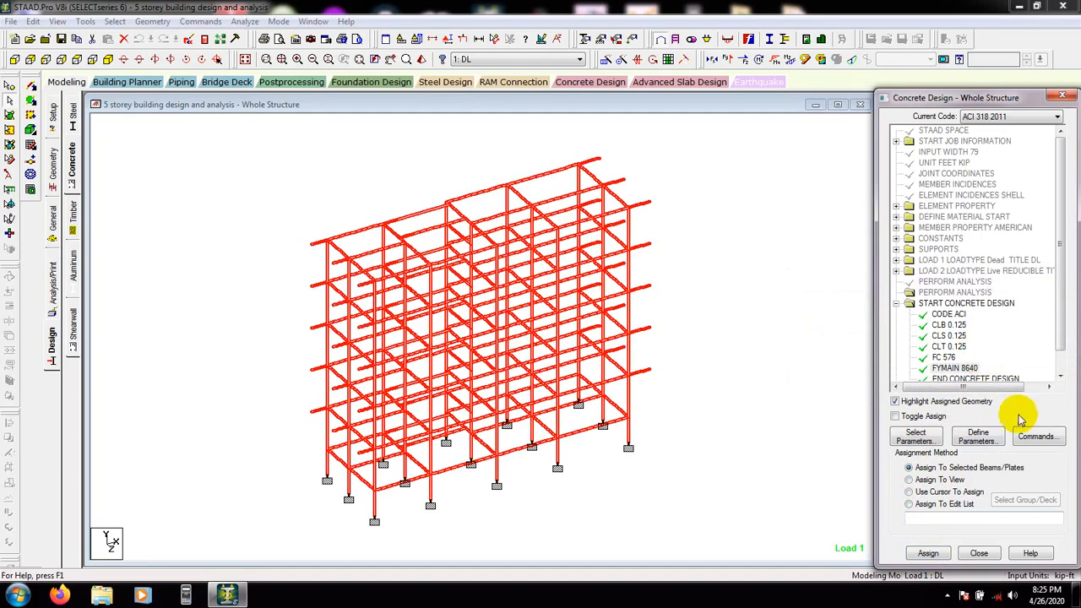
Add the DESIGN BEAM, DESIGN COLUMN and DESIGN SLAB/ELEMENT design commands
left_click(1036, 437)
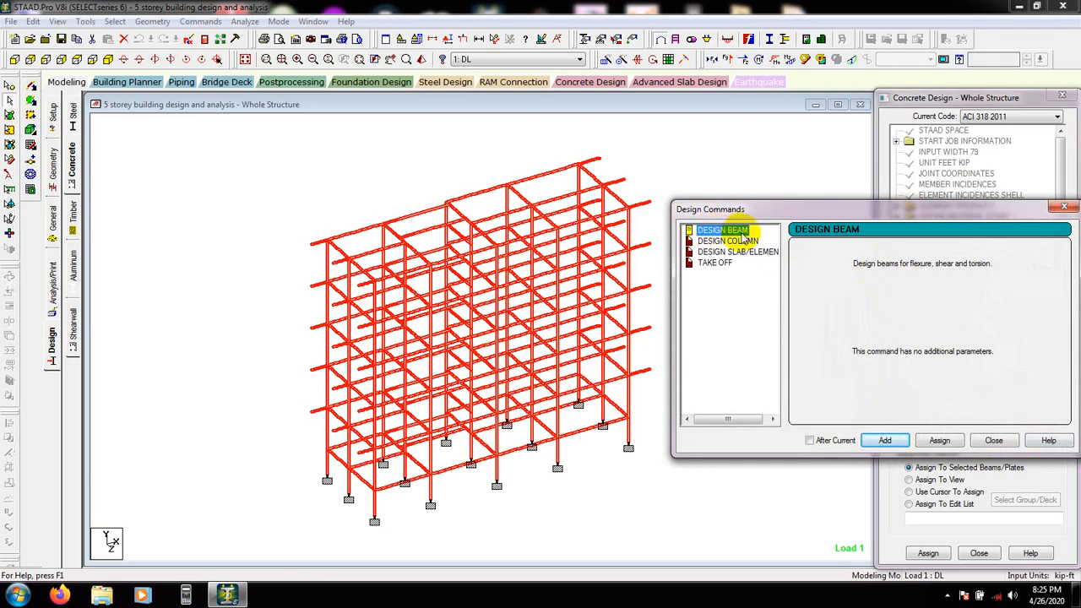
left_click(885, 440)
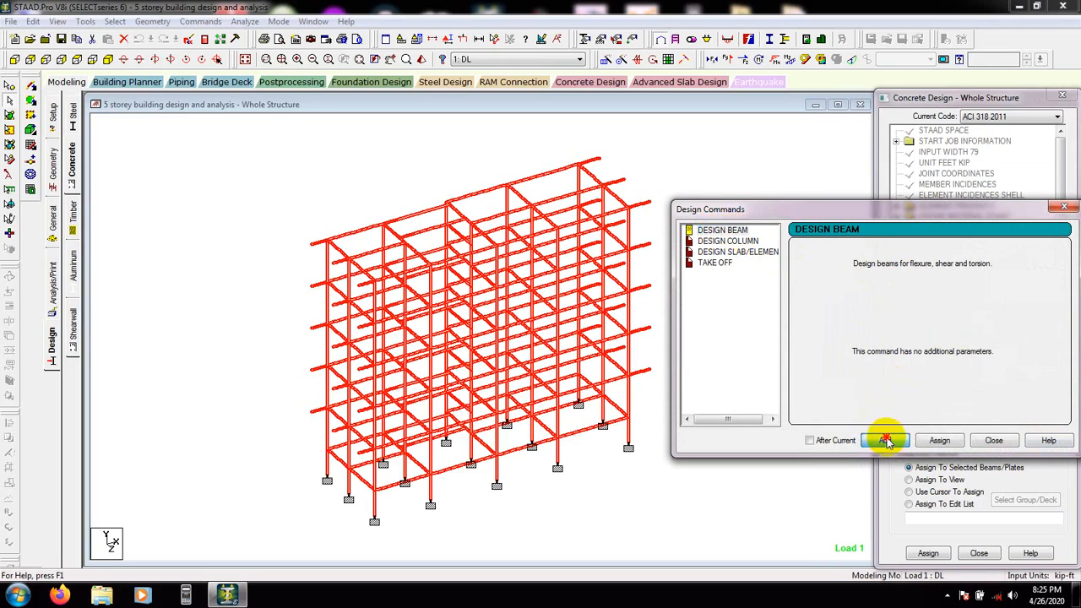
left_click(724, 242)
left_click(901, 441)
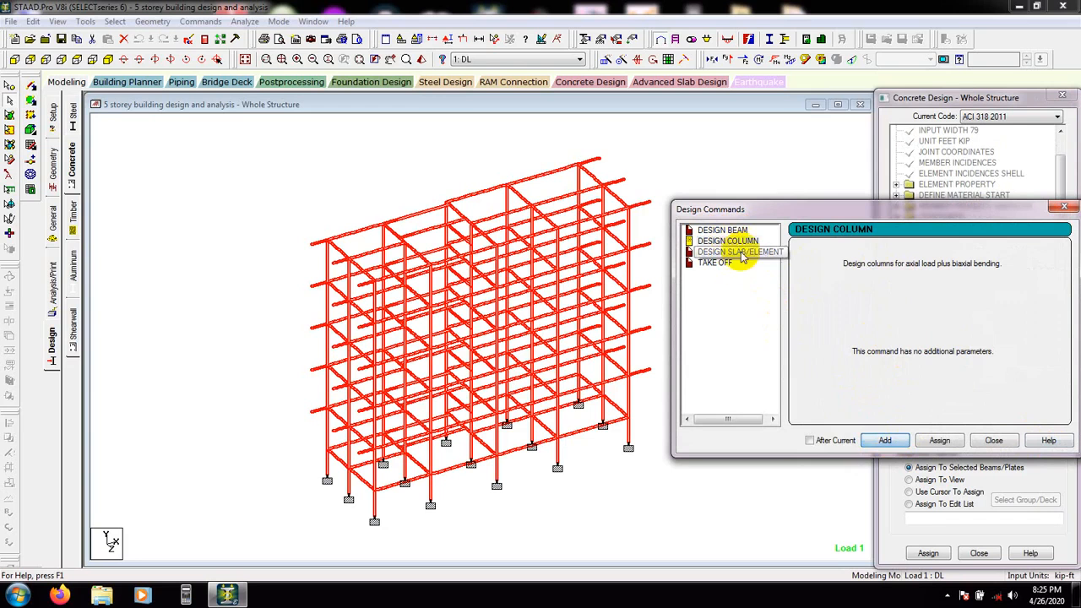
left_click(745, 252)
left_click(885, 441)
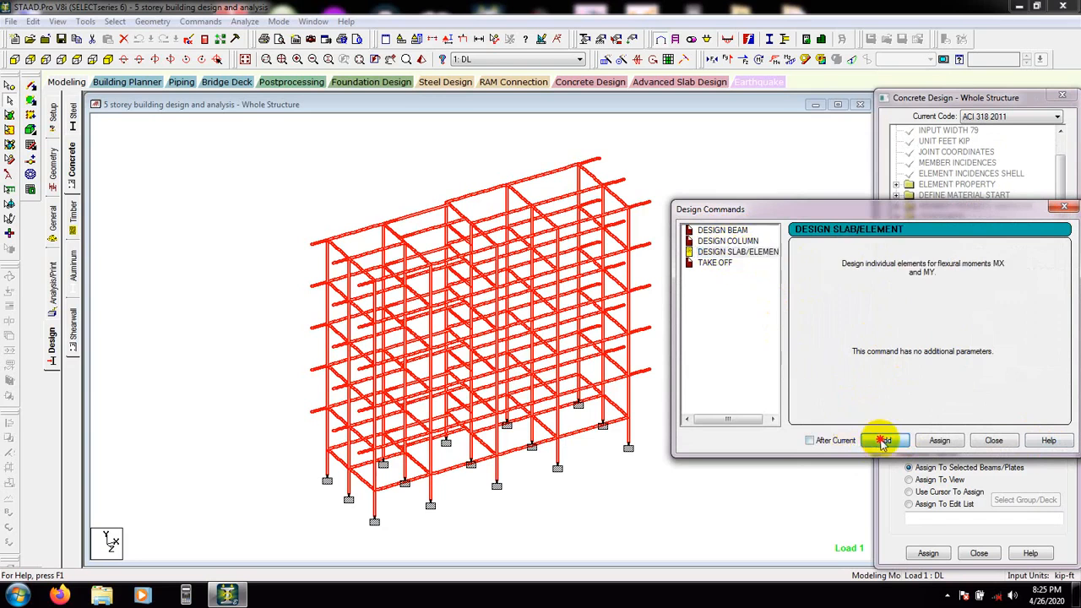
left_click(995, 441)
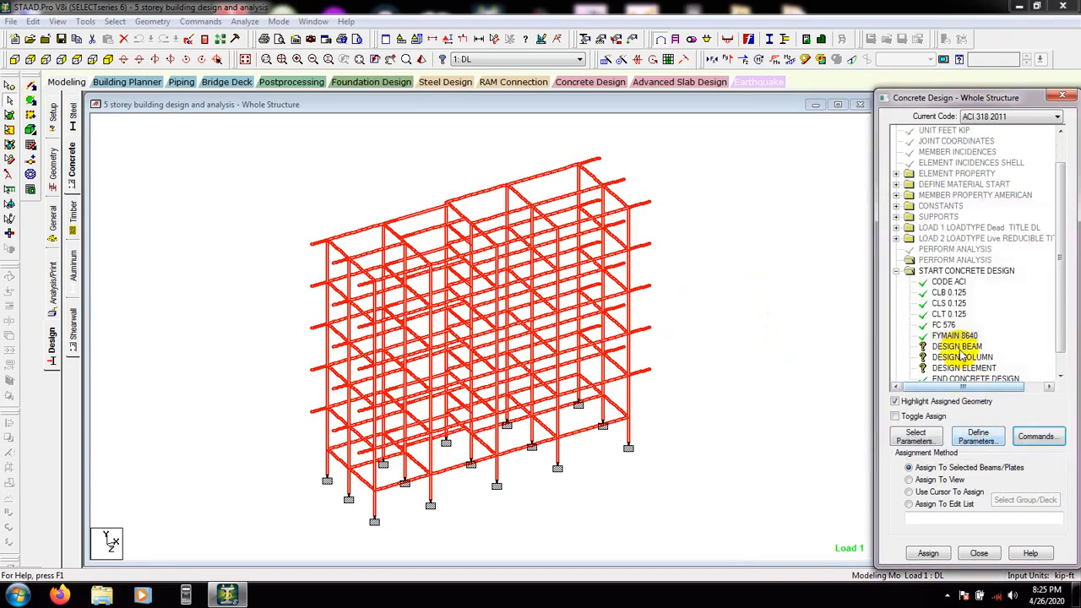
Turn off viewing selected objects only so the whole structure, including plates, is displayed
left_click(693, 331)
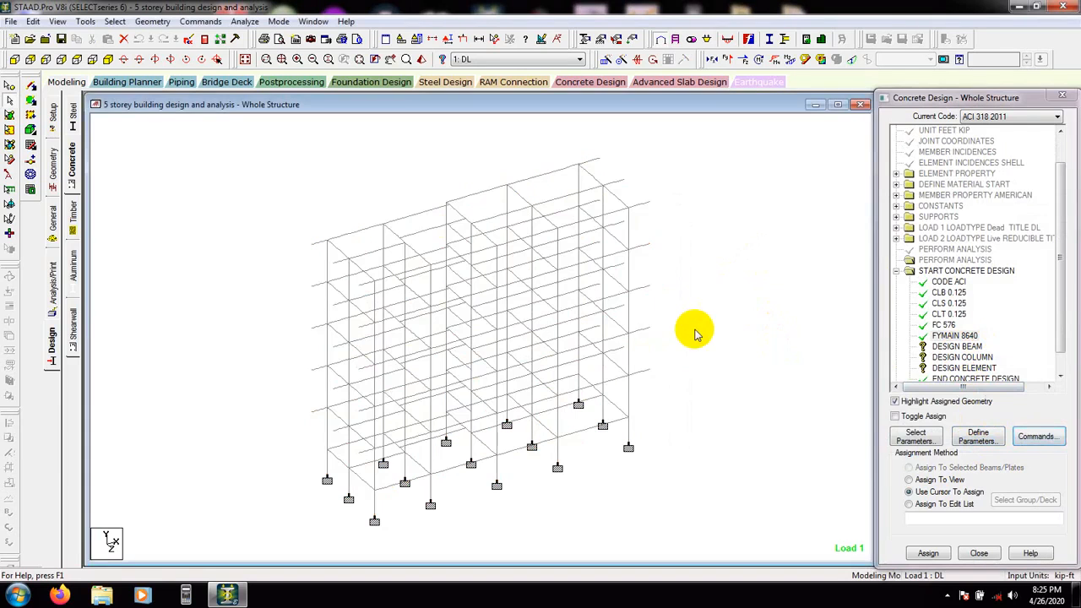
left_click(56, 21)
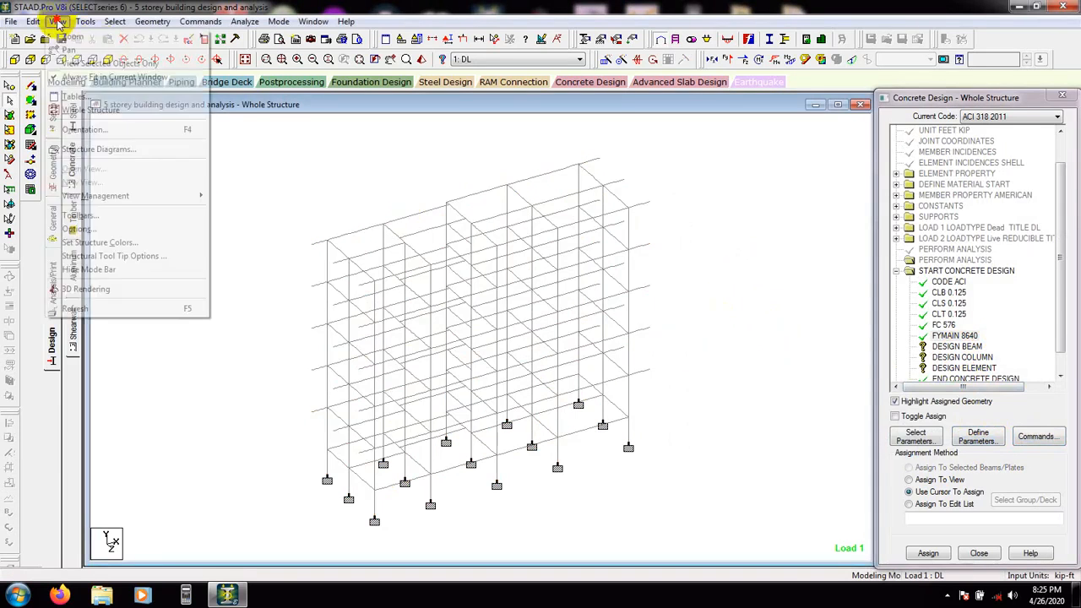
left_click(84, 64)
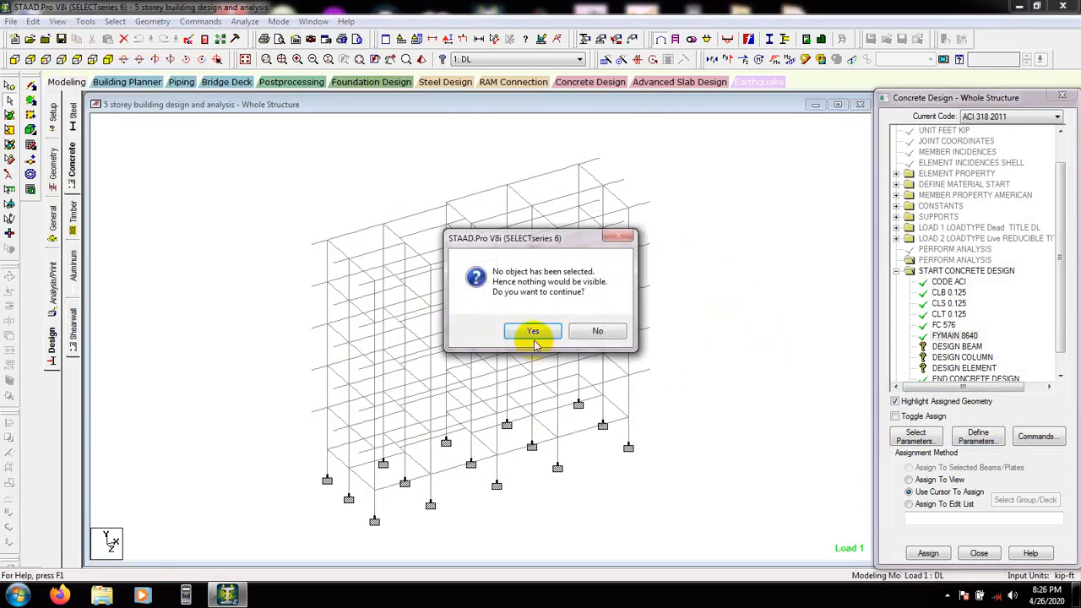
left_click(533, 336)
left_click(57, 21)
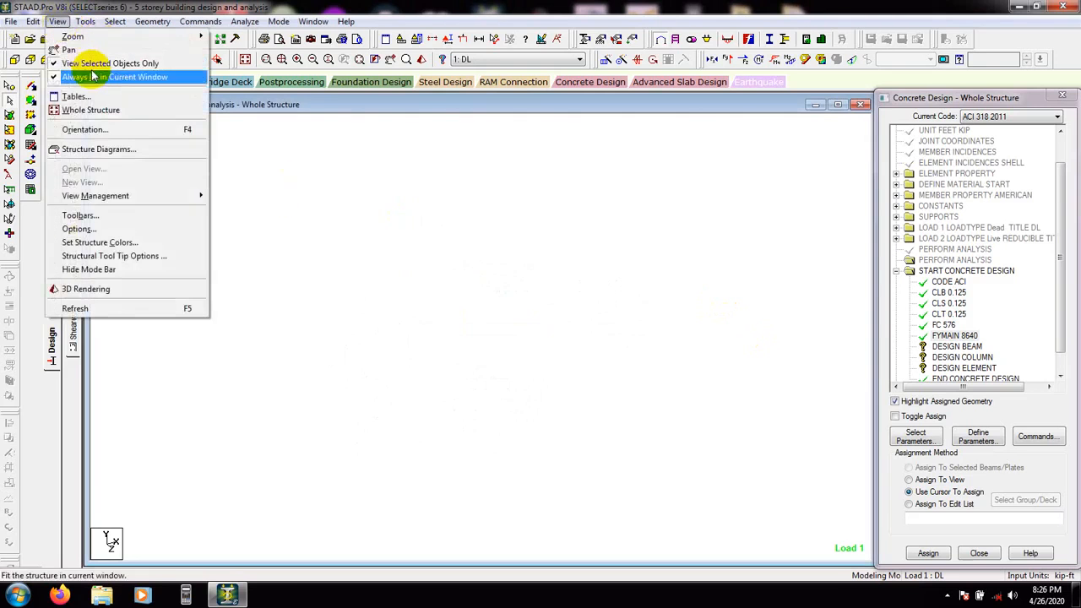
left_click(93, 63)
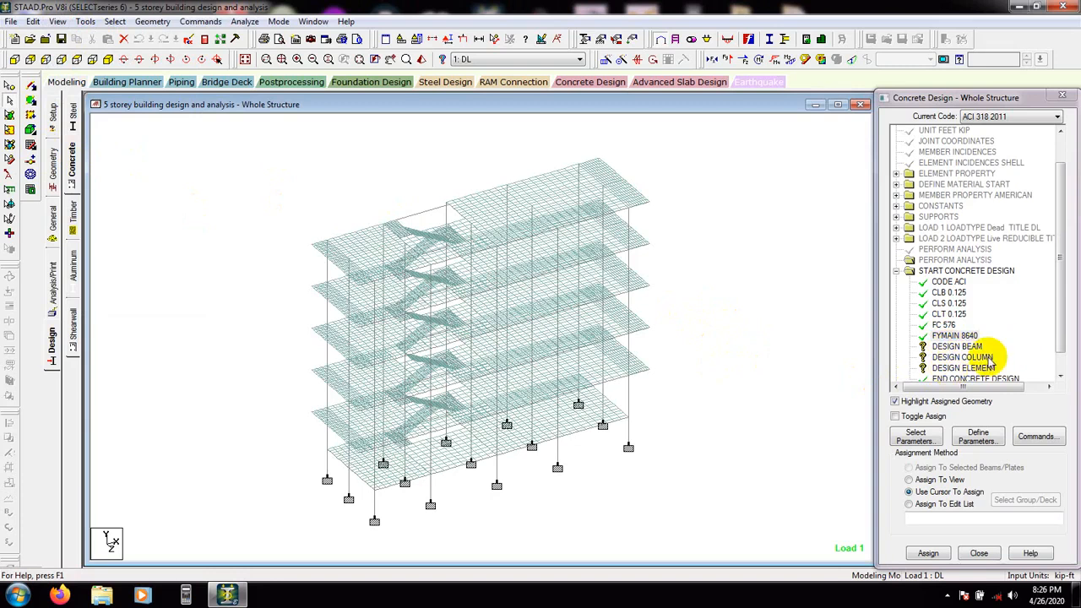
Assign the DESIGN BEAM command to all beams parallel to X and Z
left_click(957, 348)
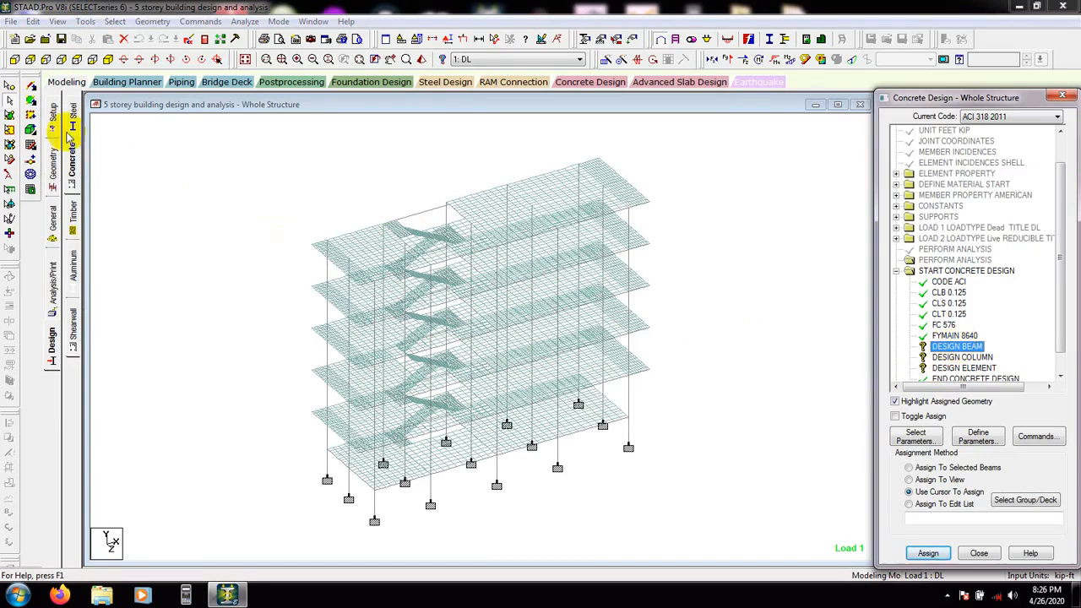
left_click(85, 22)
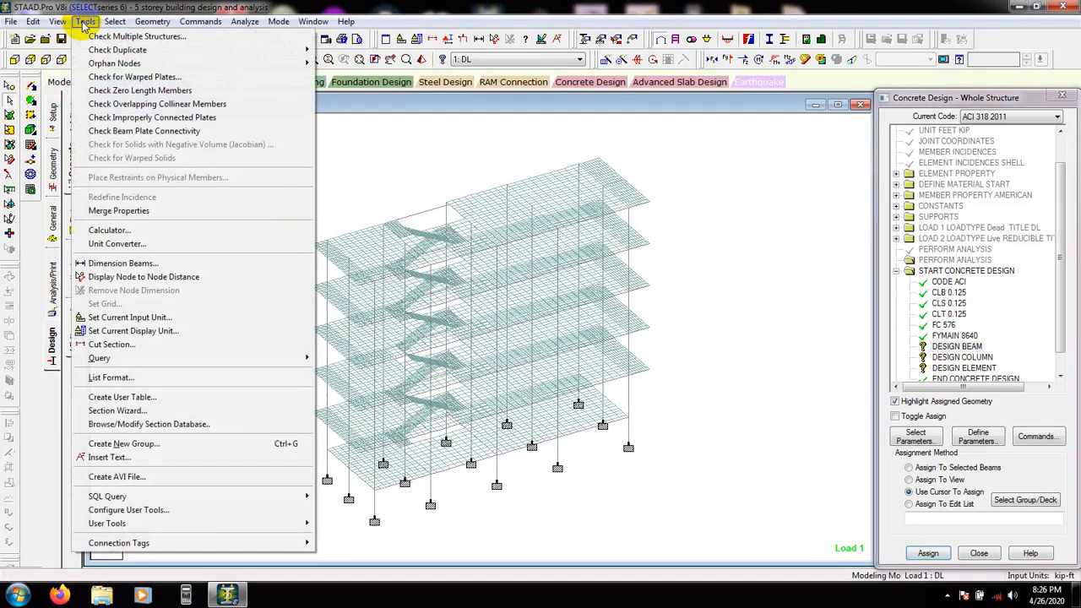
mouse_move(115, 21)
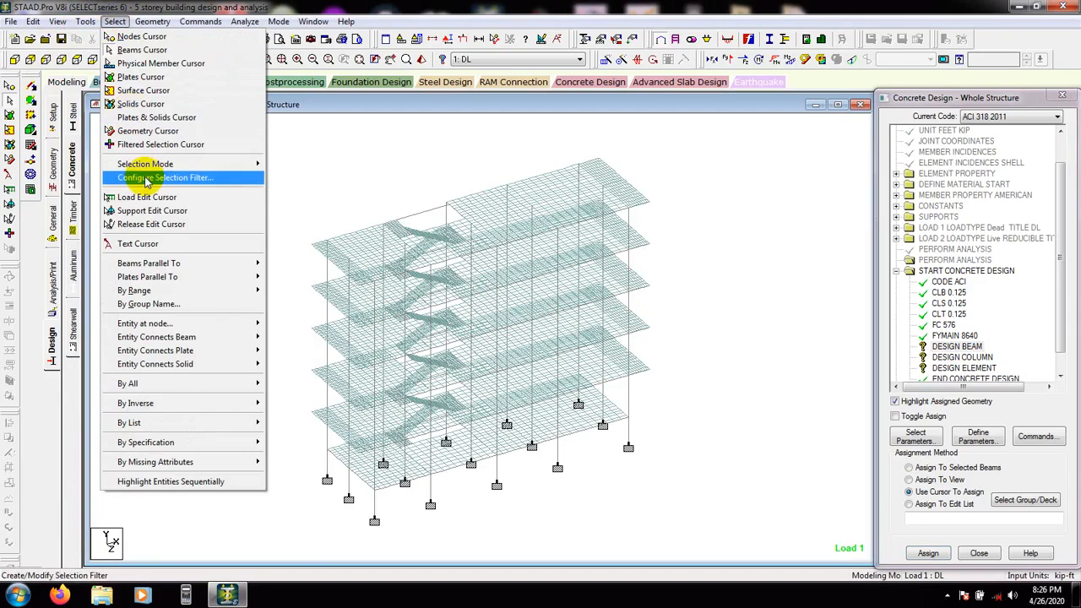
mouse_move(177, 264)
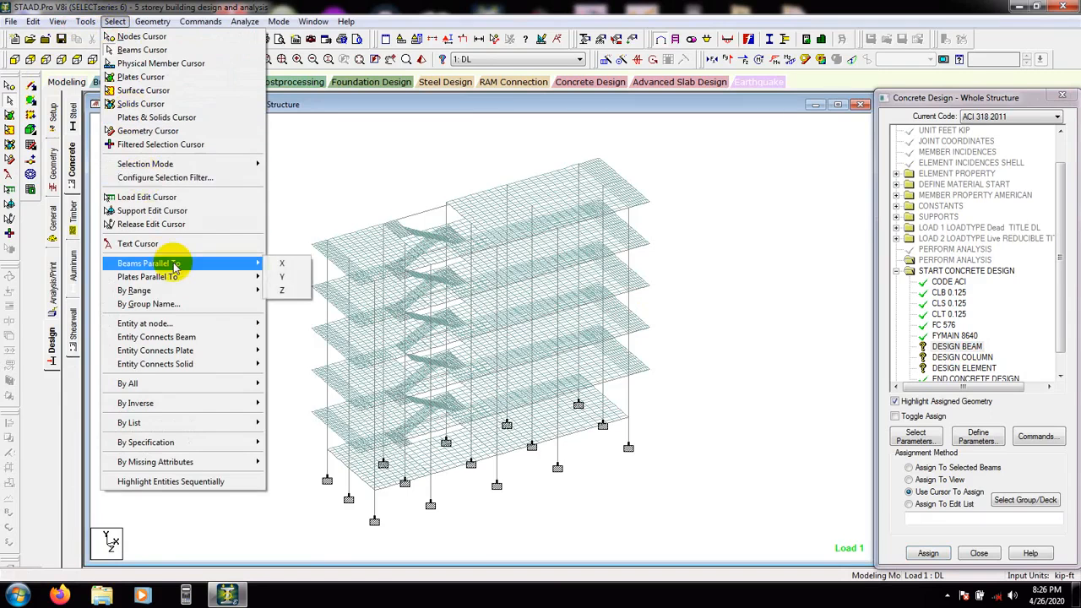
left_click(286, 265)
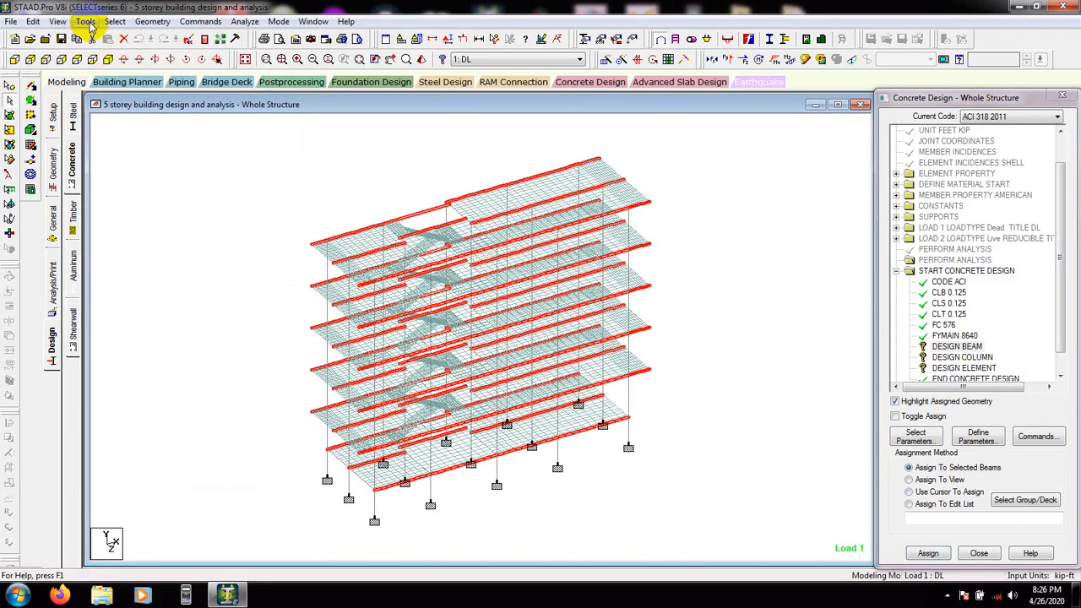
left_click(115, 21)
mouse_move(235, 267)
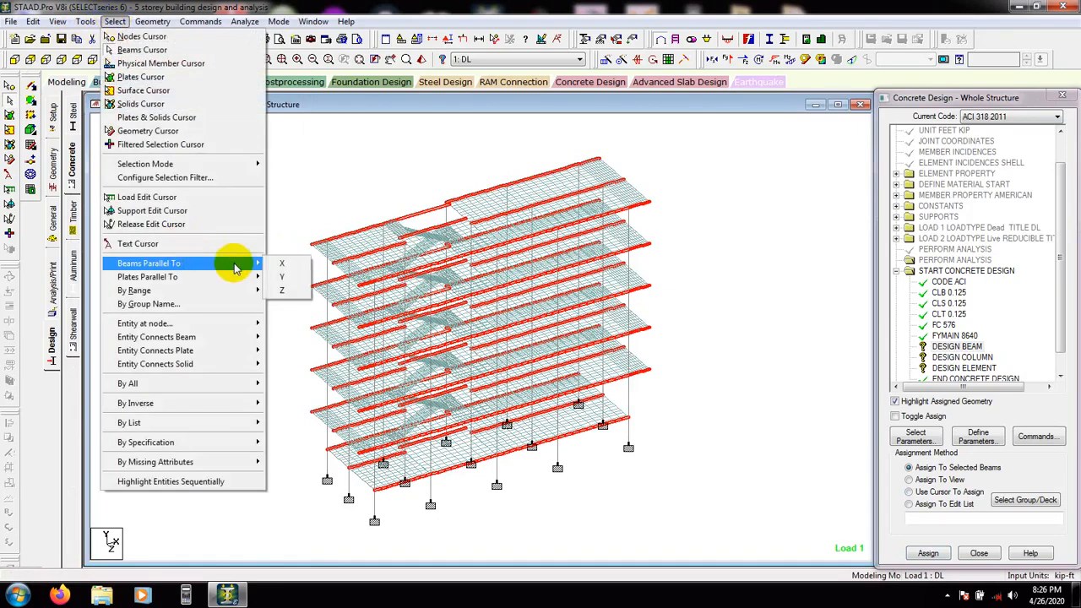
left_click(283, 290)
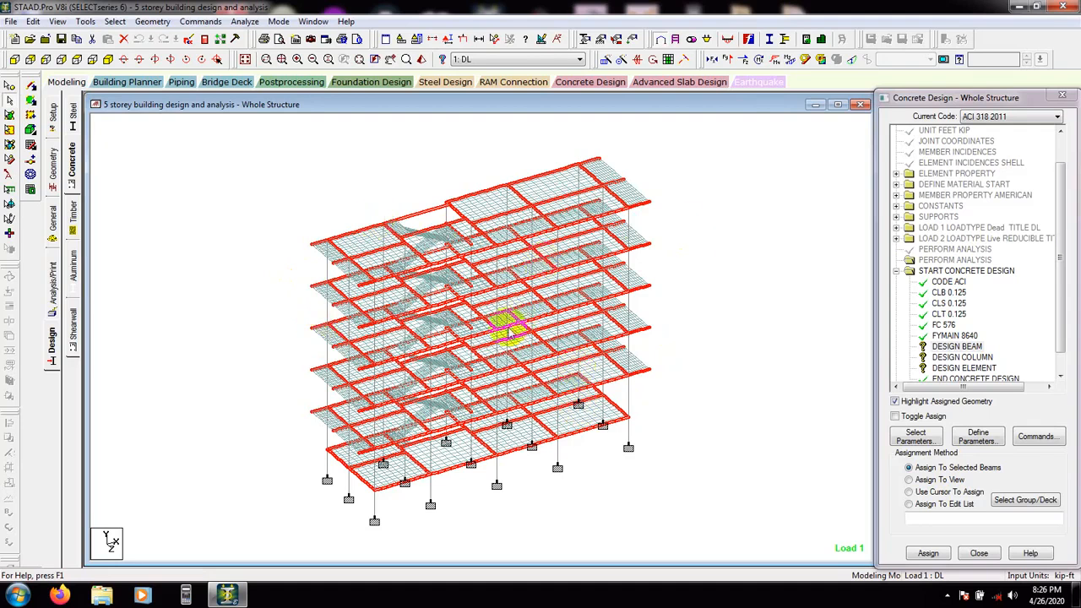
left_click(954, 347)
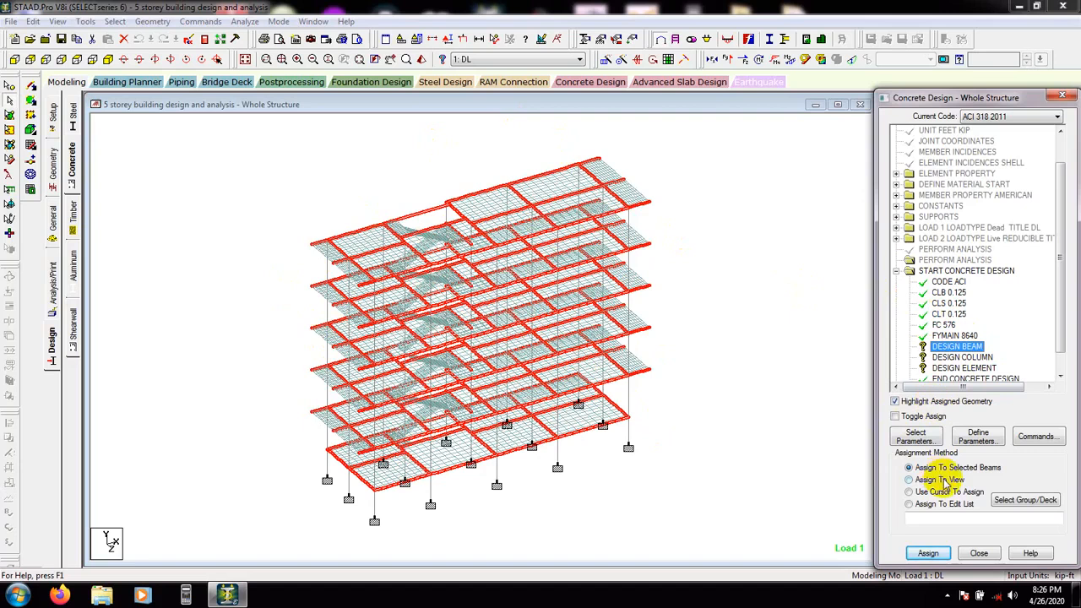
left_click(929, 554)
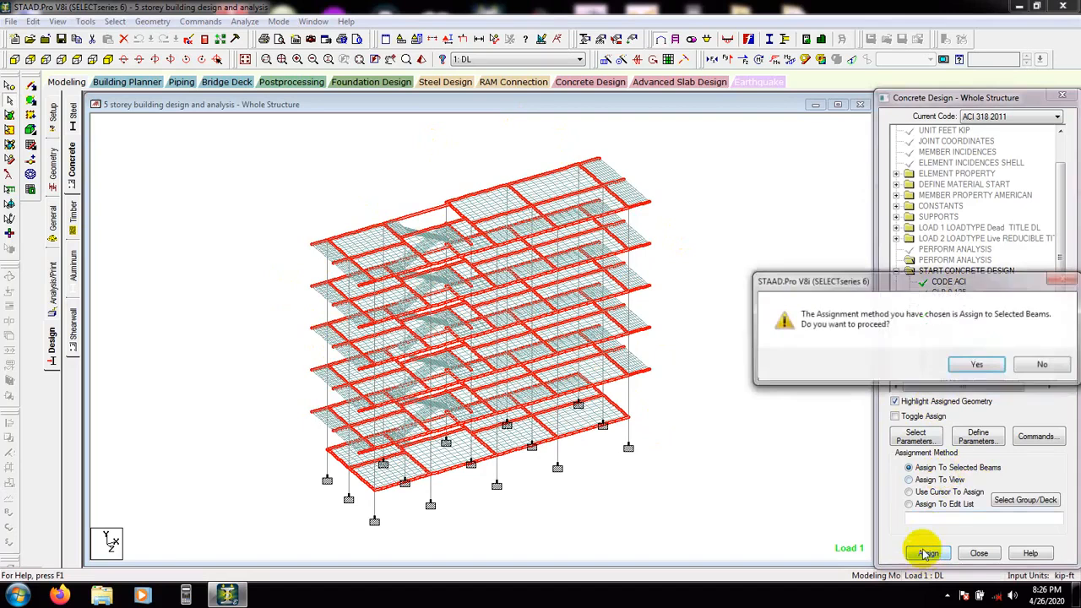
left_click(976, 368)
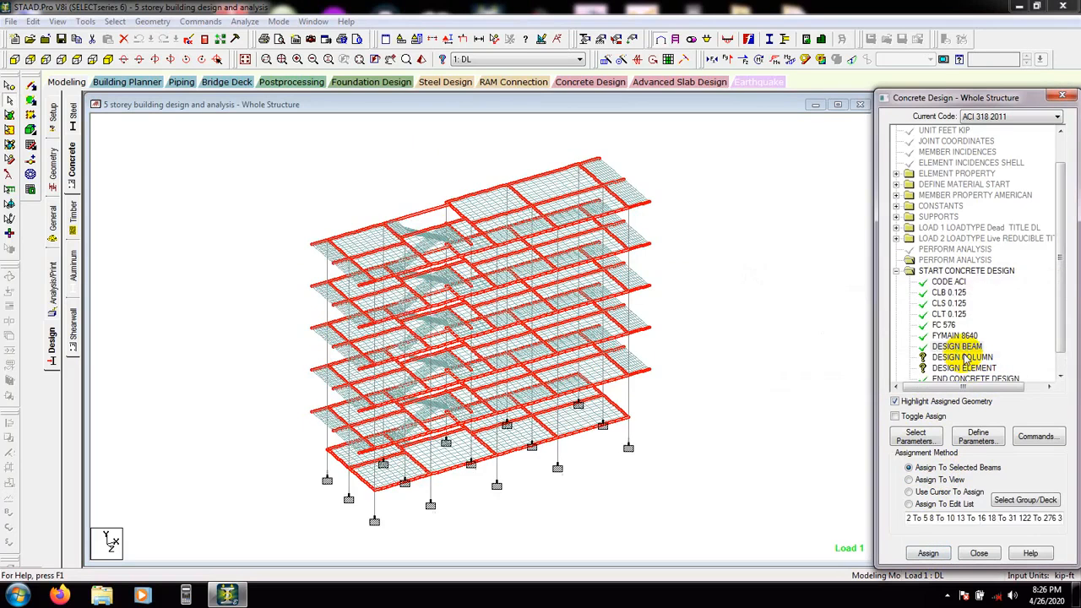
left_click(767, 293)
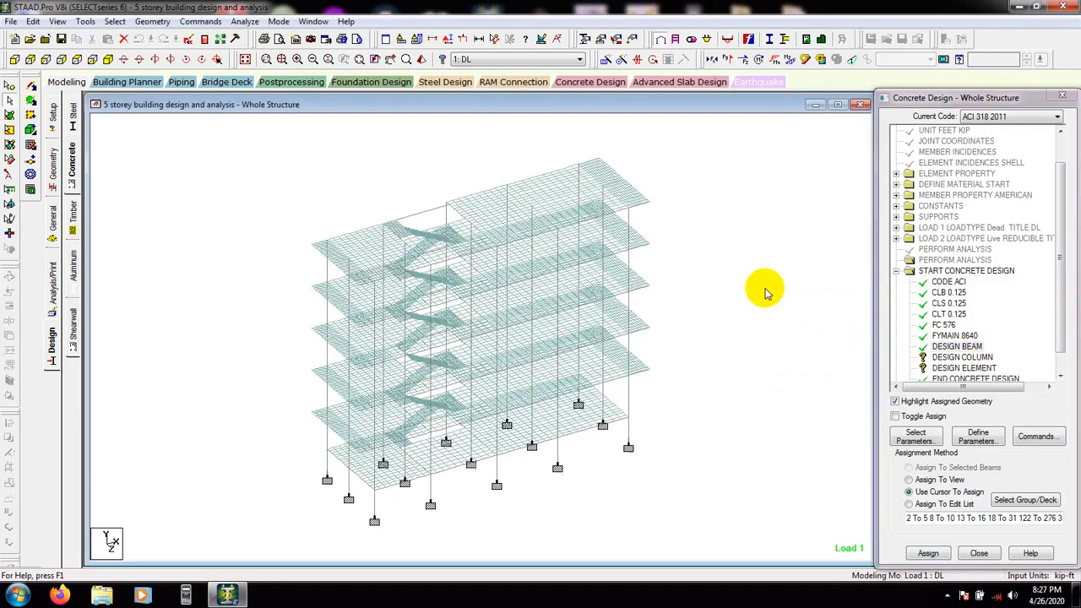
left_click(114, 21)
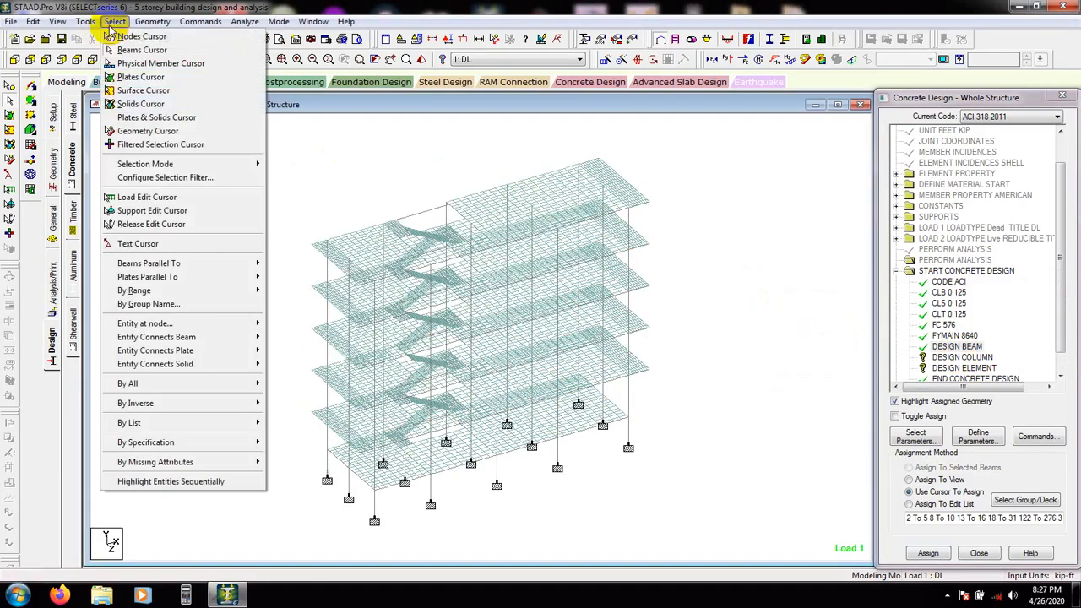
mouse_move(194, 269)
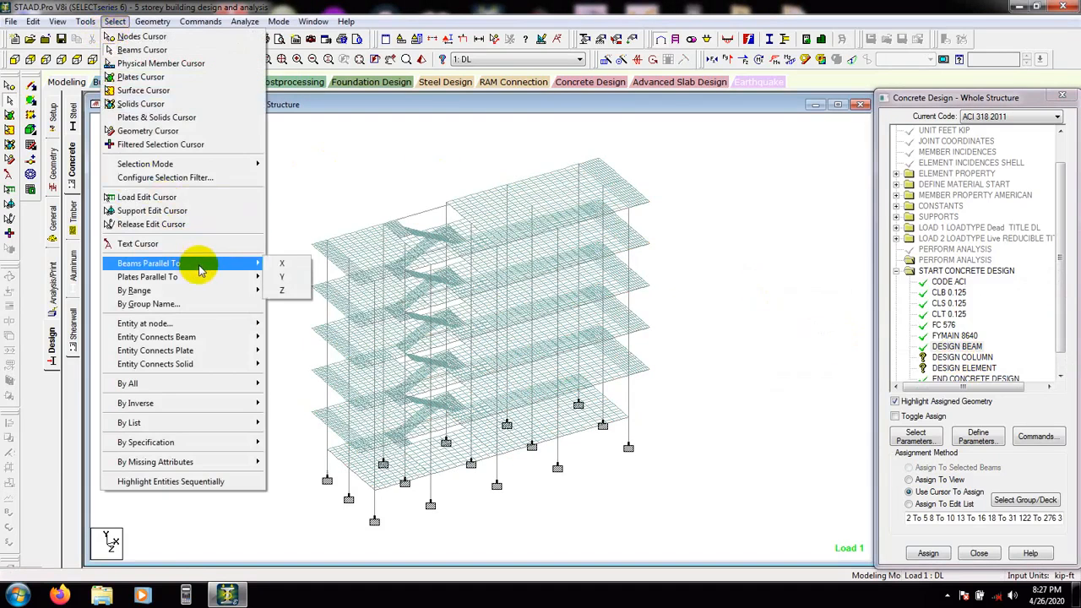
left_click(285, 277)
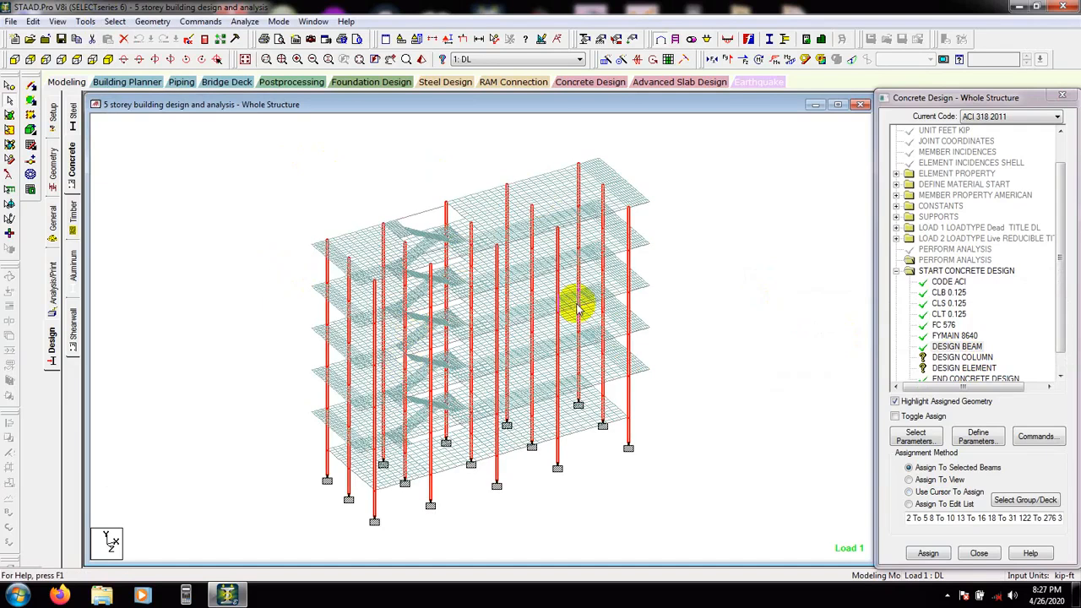
left_click(910, 492)
Assign the DESIGN COLUMN command to all beams parallel to Y
left_click(959, 358)
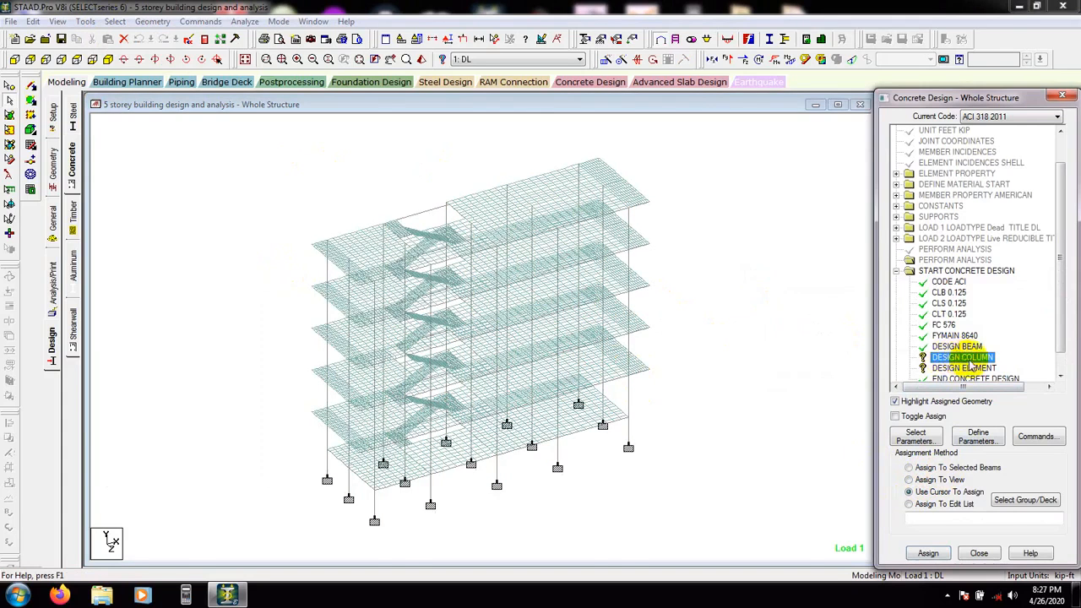
left_click(115, 21)
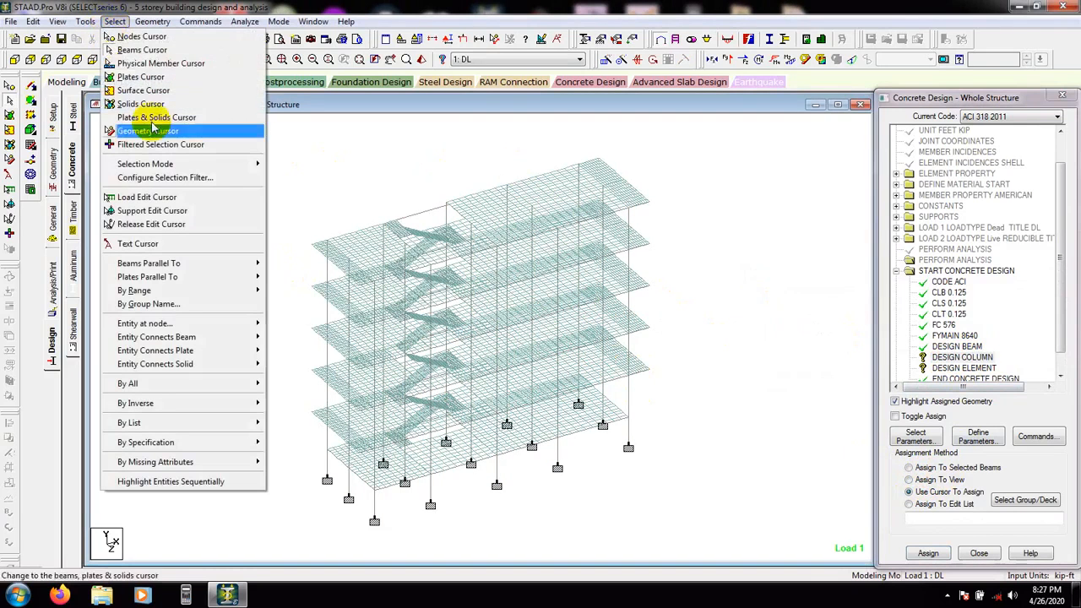
mouse_move(179, 267)
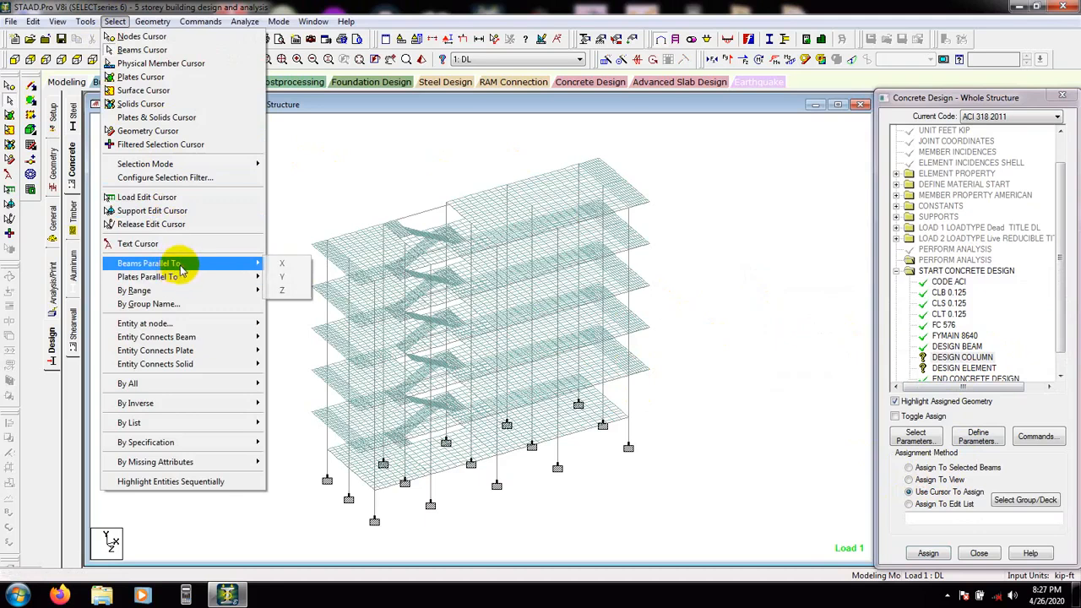
left_click(283, 277)
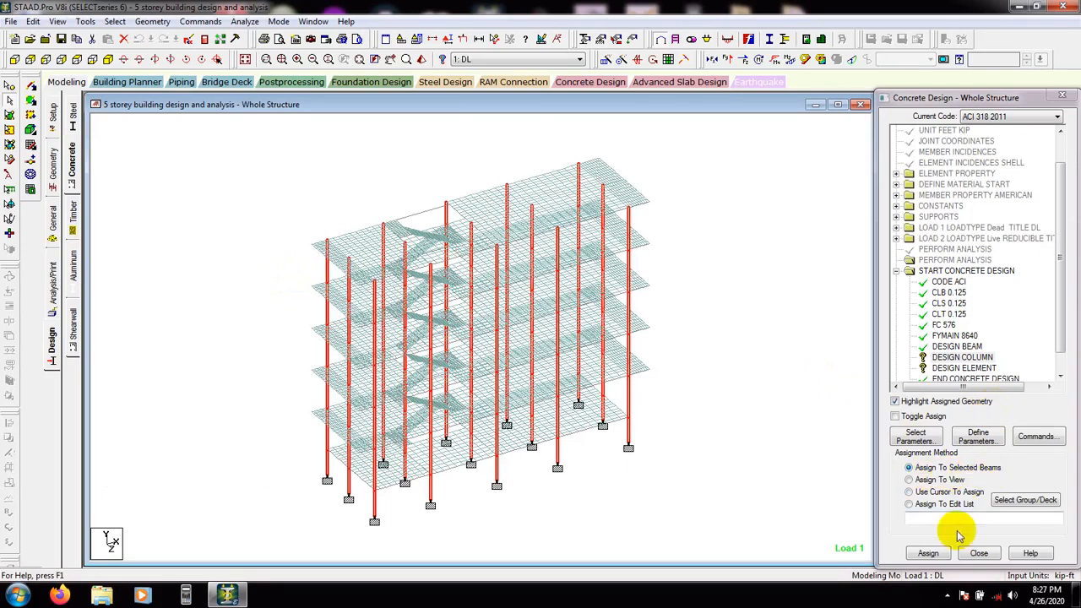
left_click(929, 554)
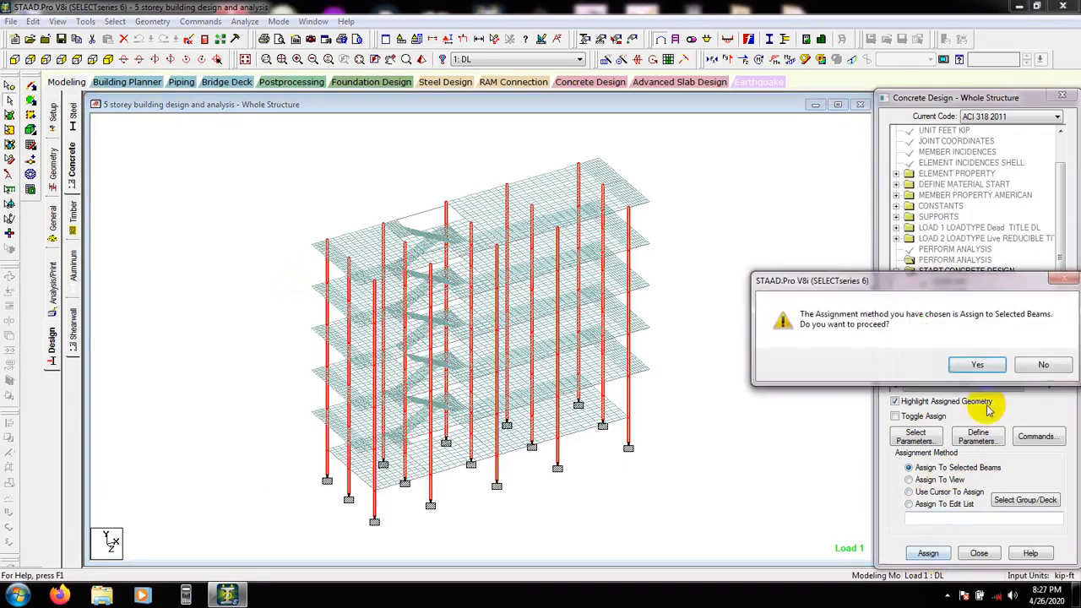
left_click(913, 362)
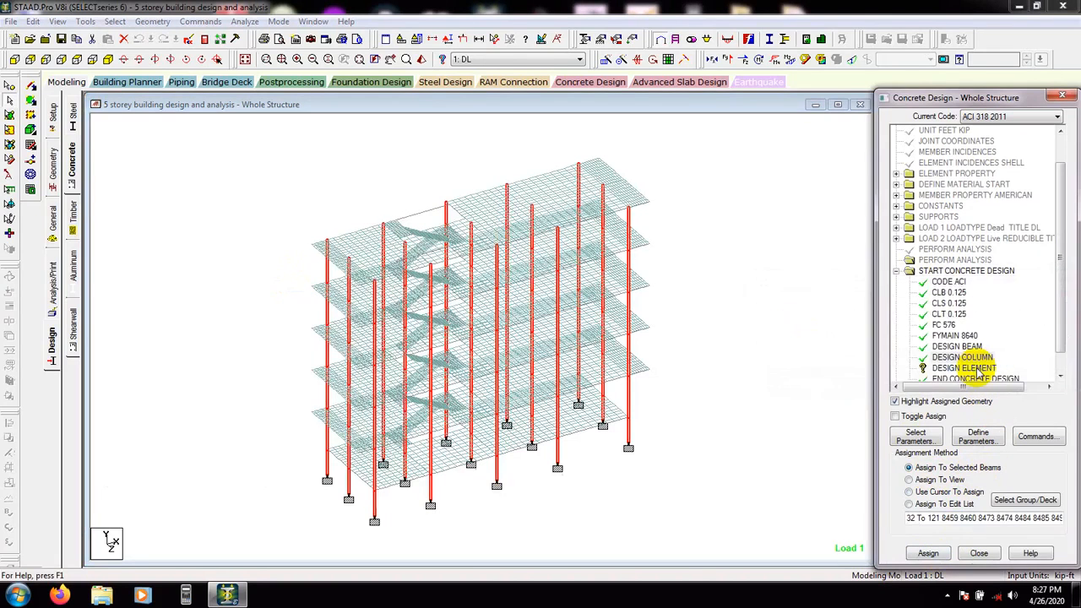
Assign the DESIGN ELEMENT command to all plates parallel to XZ
left_click(772, 349)
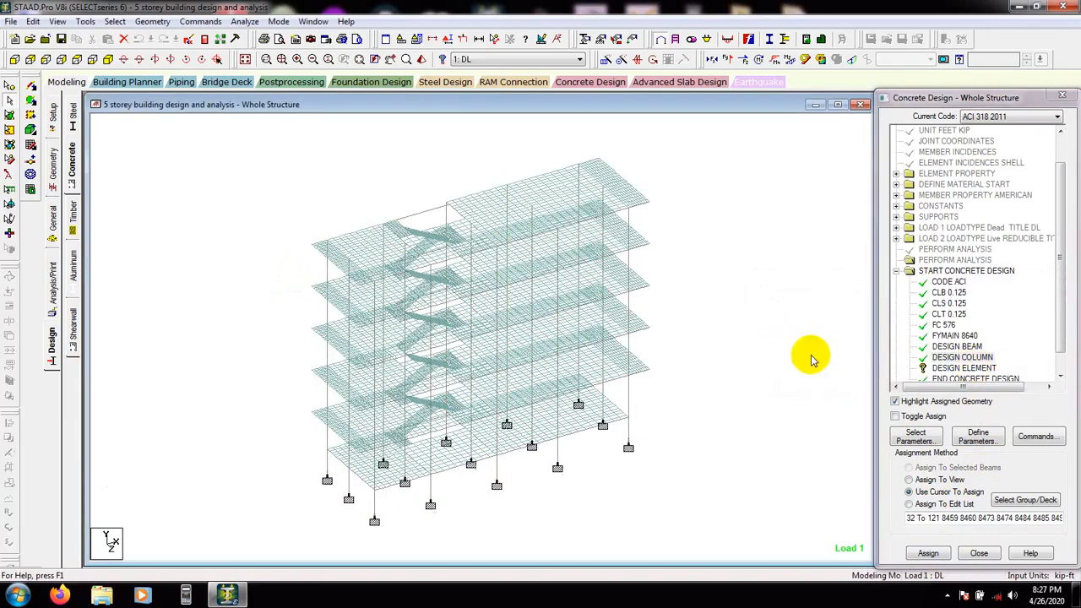
left_click(963, 369)
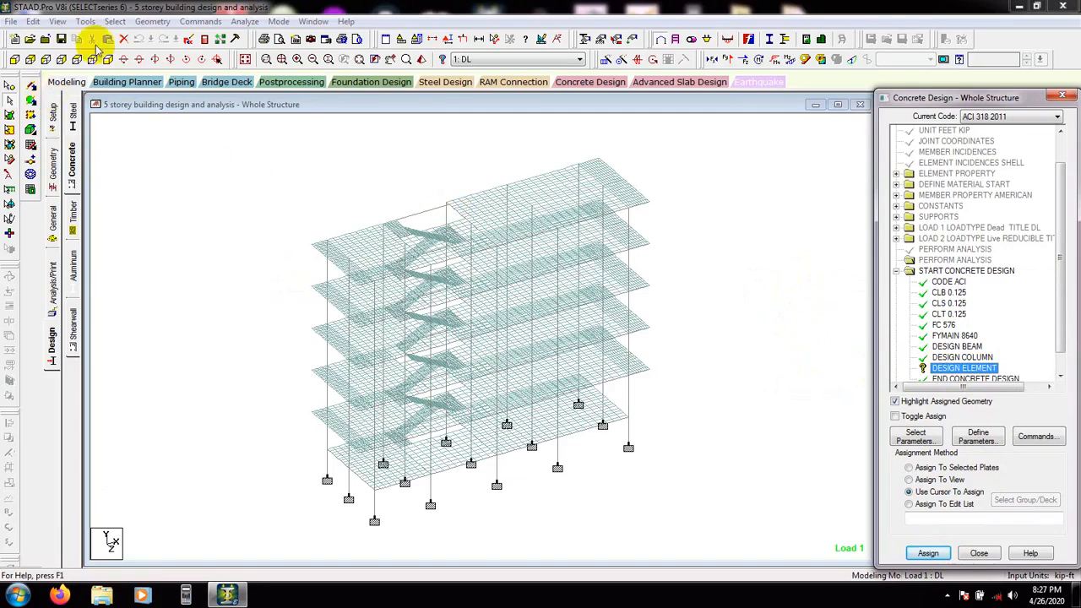
left_click(114, 21)
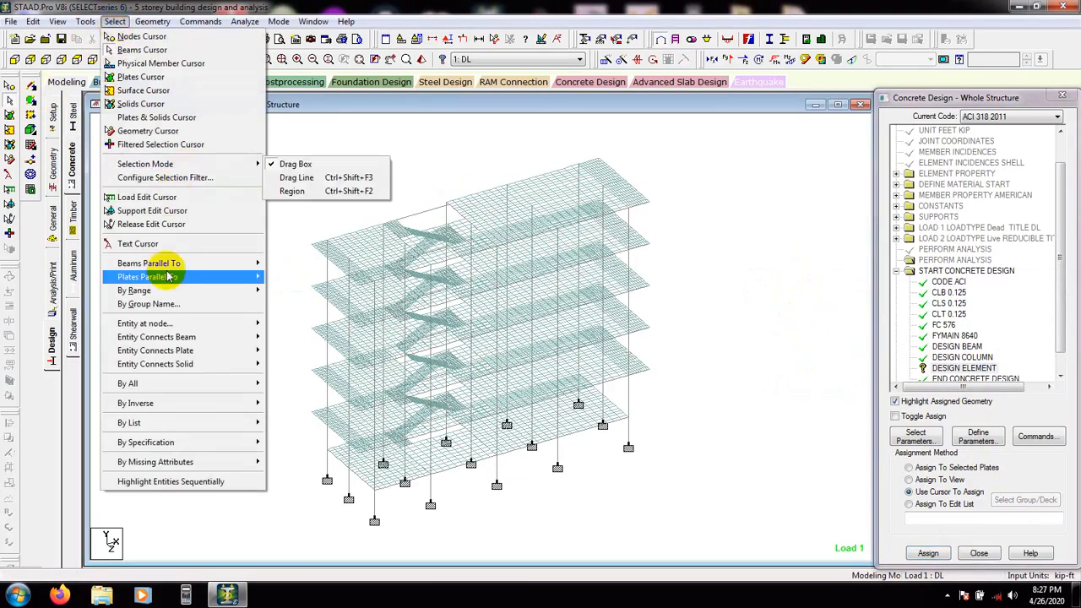
mouse_move(169, 281)
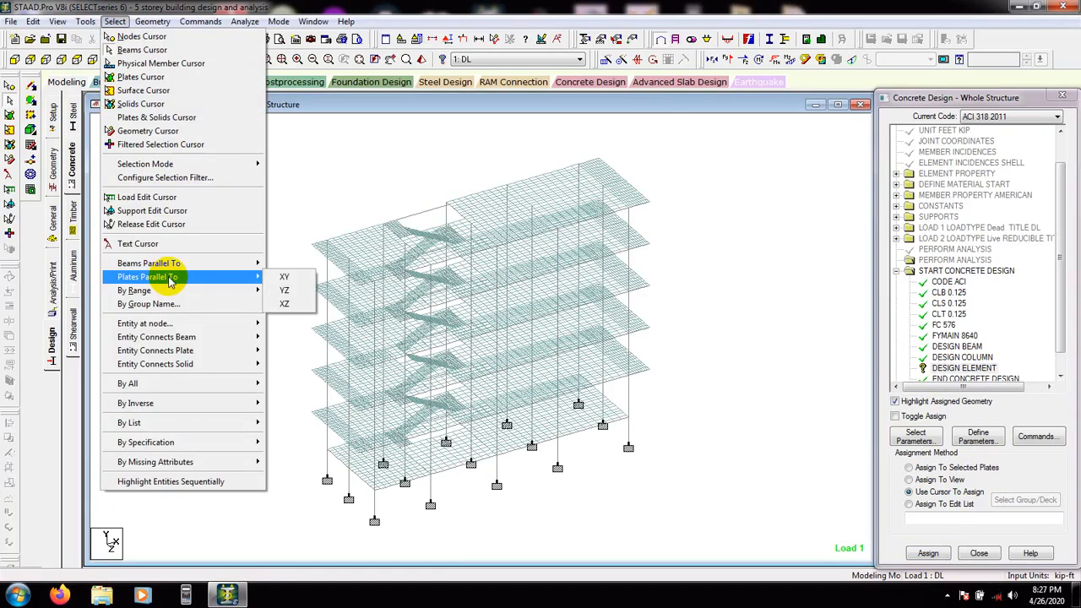
left_click(284, 304)
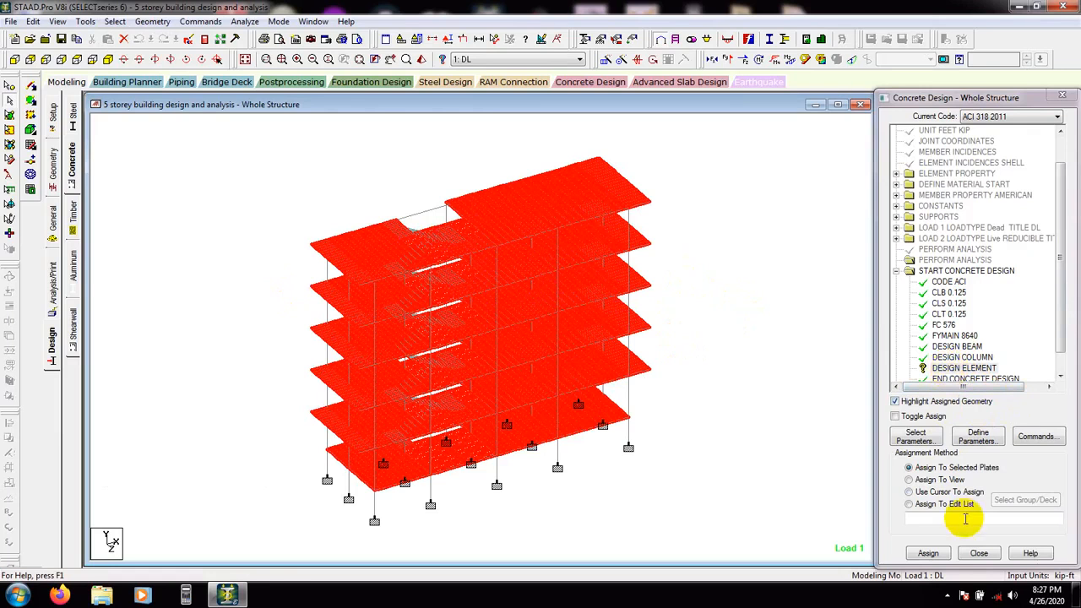
left_click(932, 553)
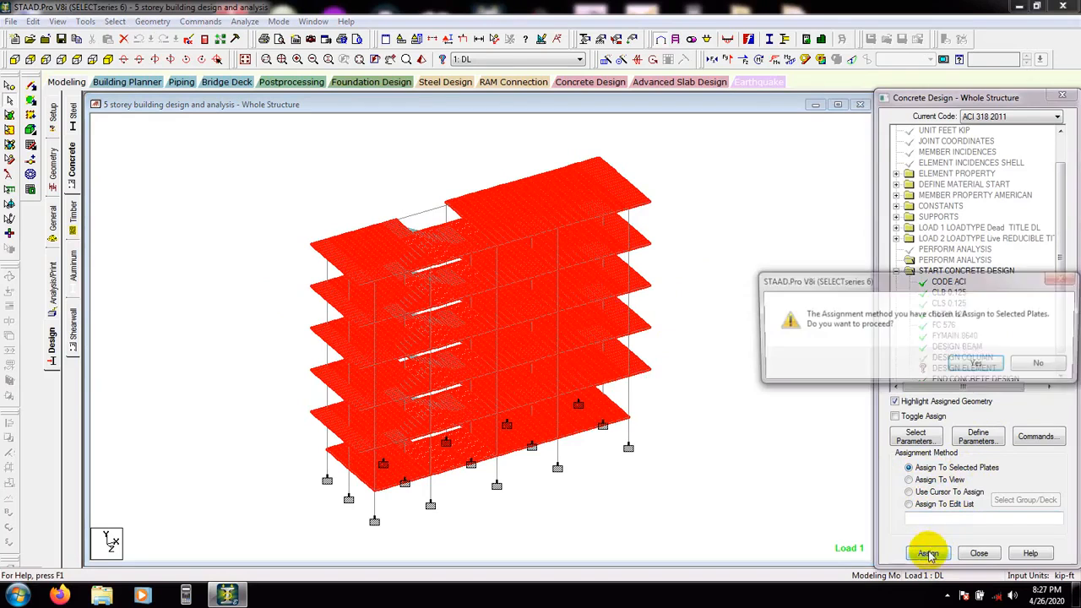
left_click(938, 362)
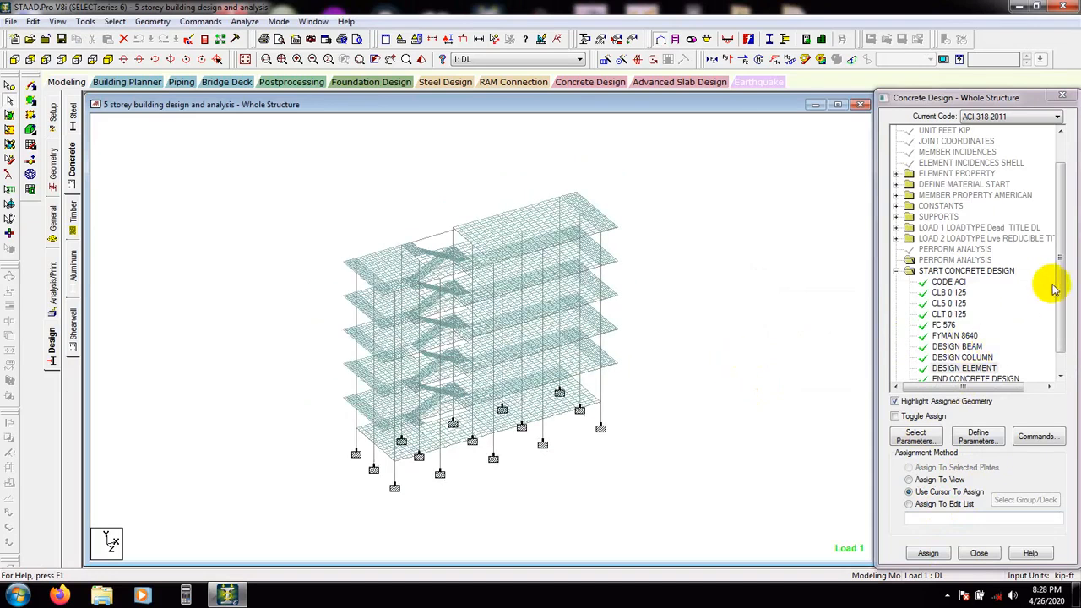
Run the analysis, saving the modified structure, and choose to view the output file
left_click_drag(1054, 282, 1063, 314)
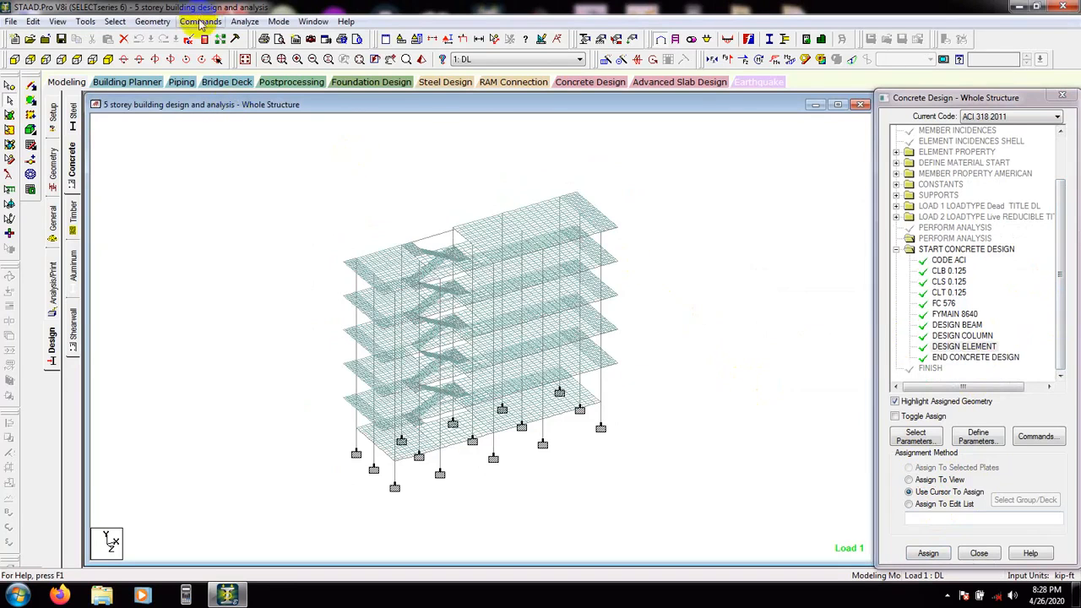
left_click(245, 21)
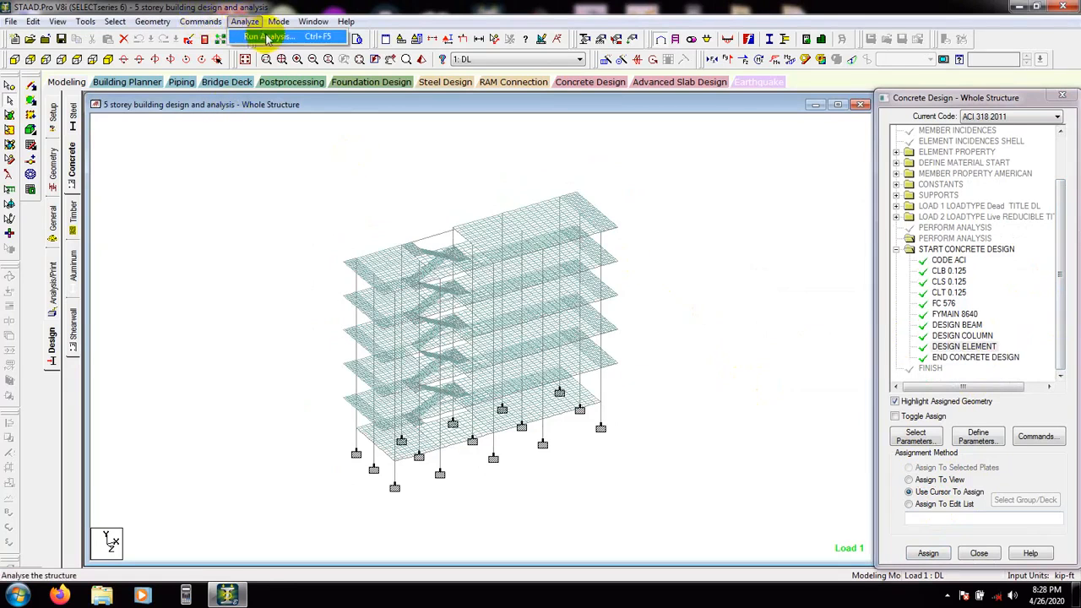
left_click(267, 38)
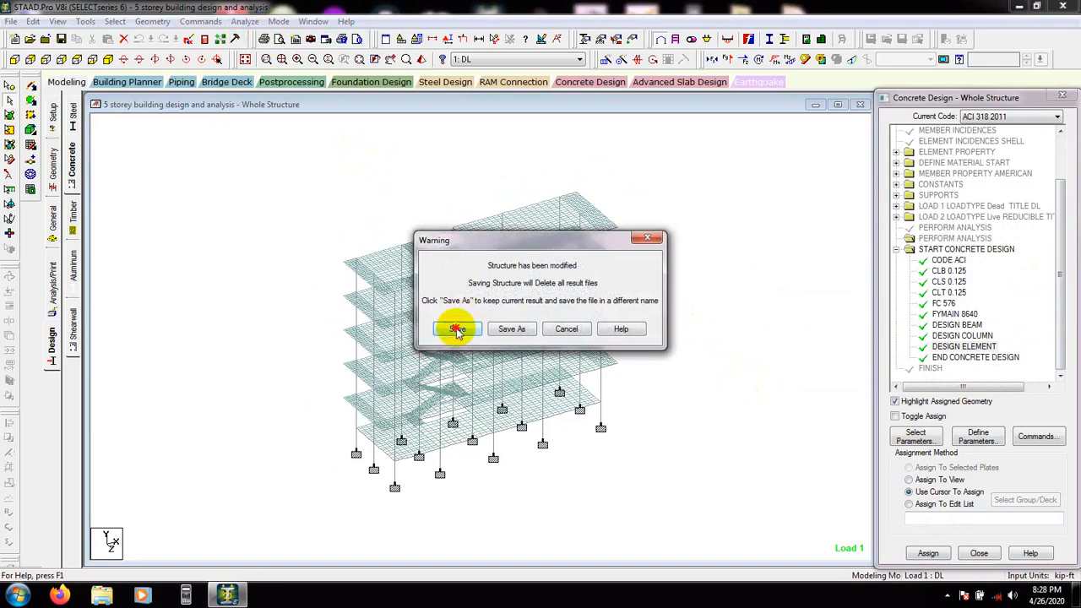
left_click(451, 396)
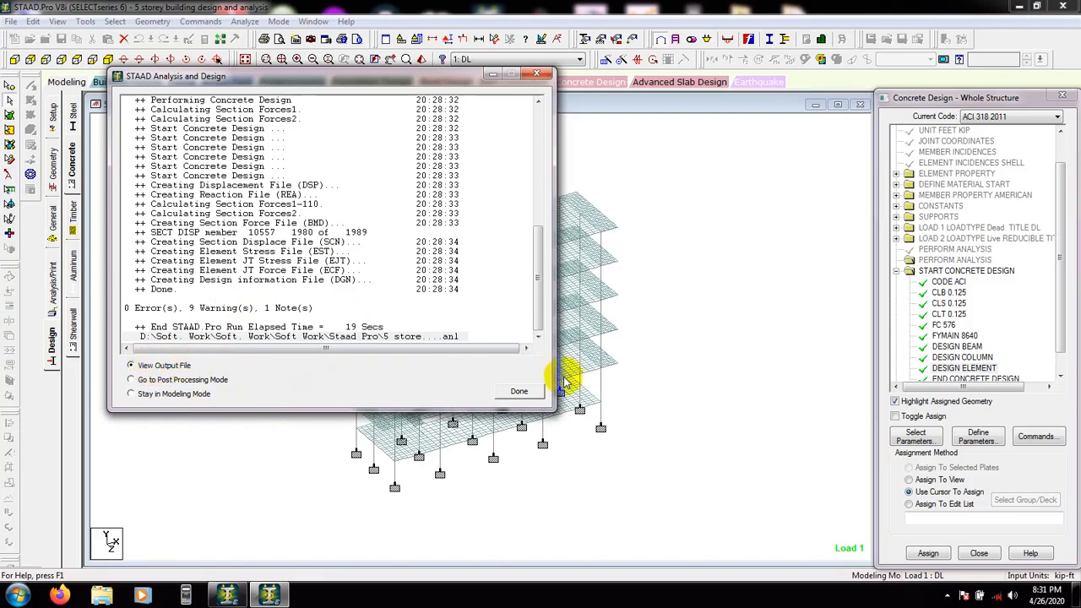
left_click(517, 391)
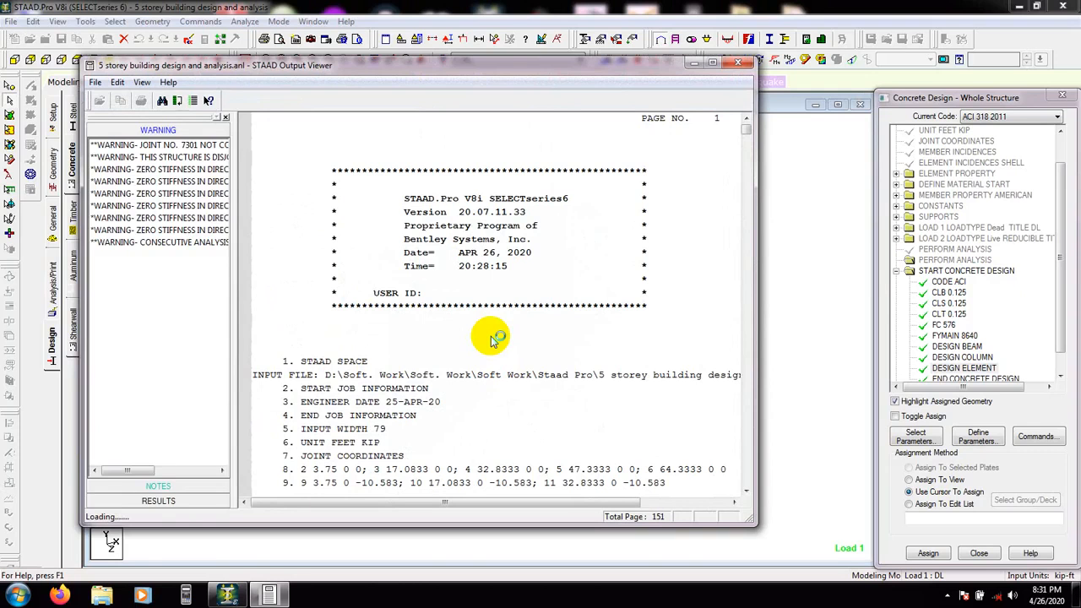
Open the concrete design results in the output viewer and examine the beam design results
scroll(494, 338, "down", 18)
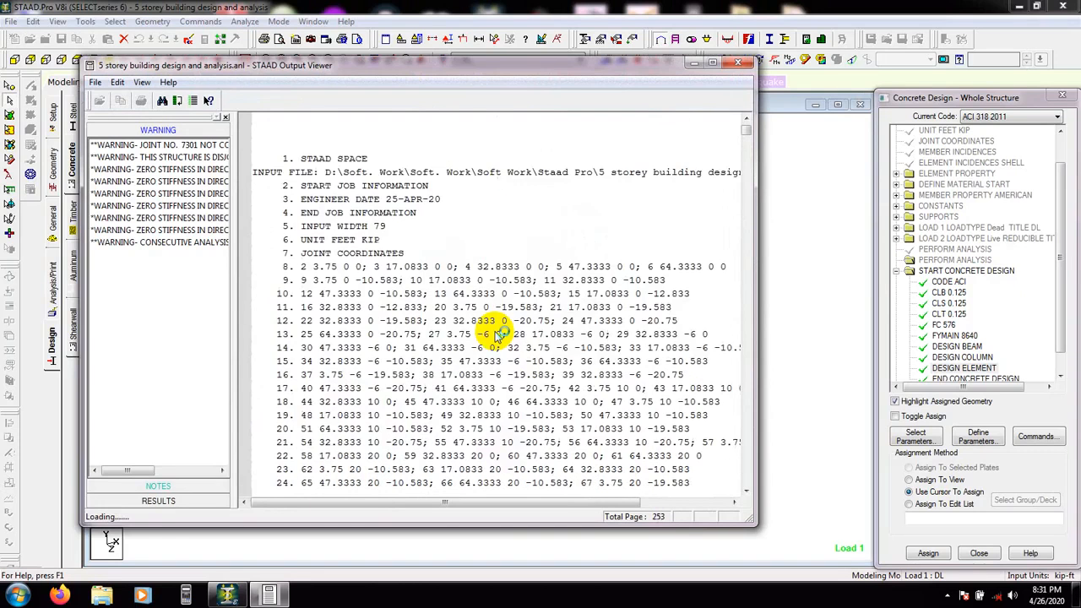
scroll(494, 336, "down", 20)
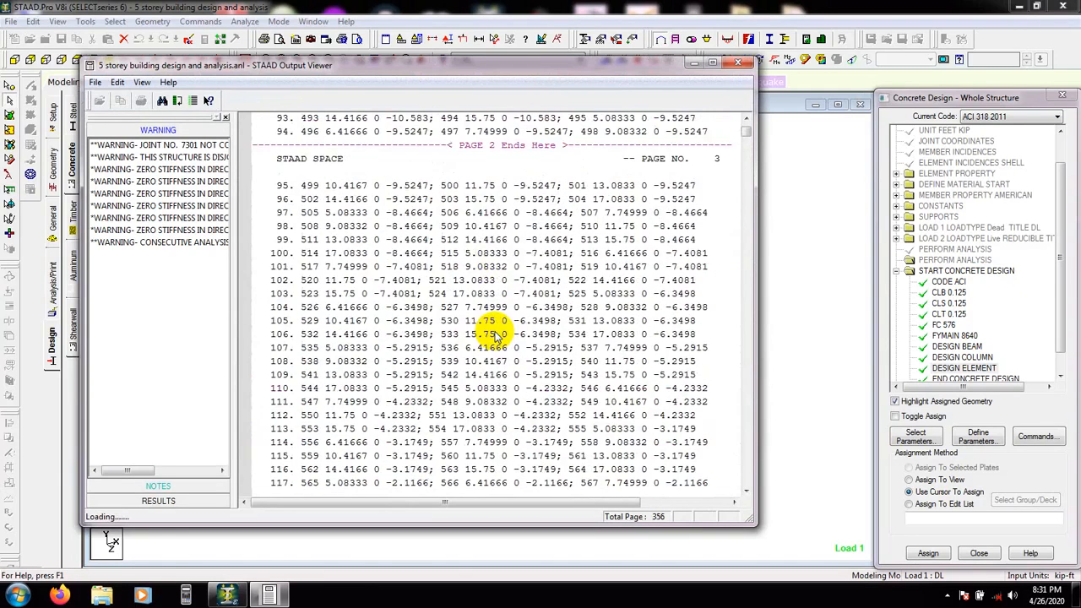
scroll(495, 336, "down", 4)
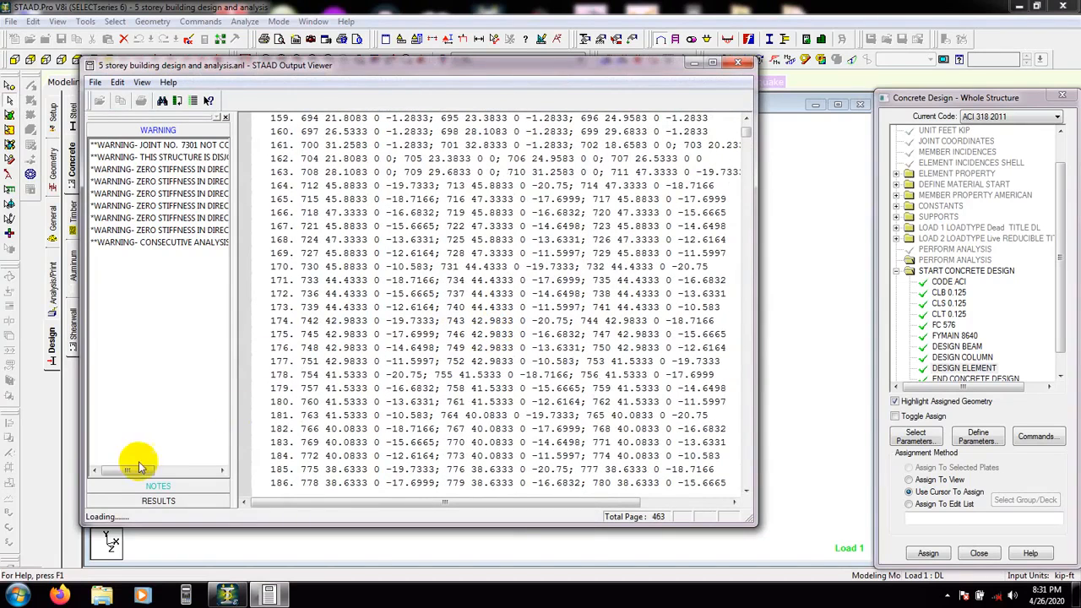
left_click(163, 504)
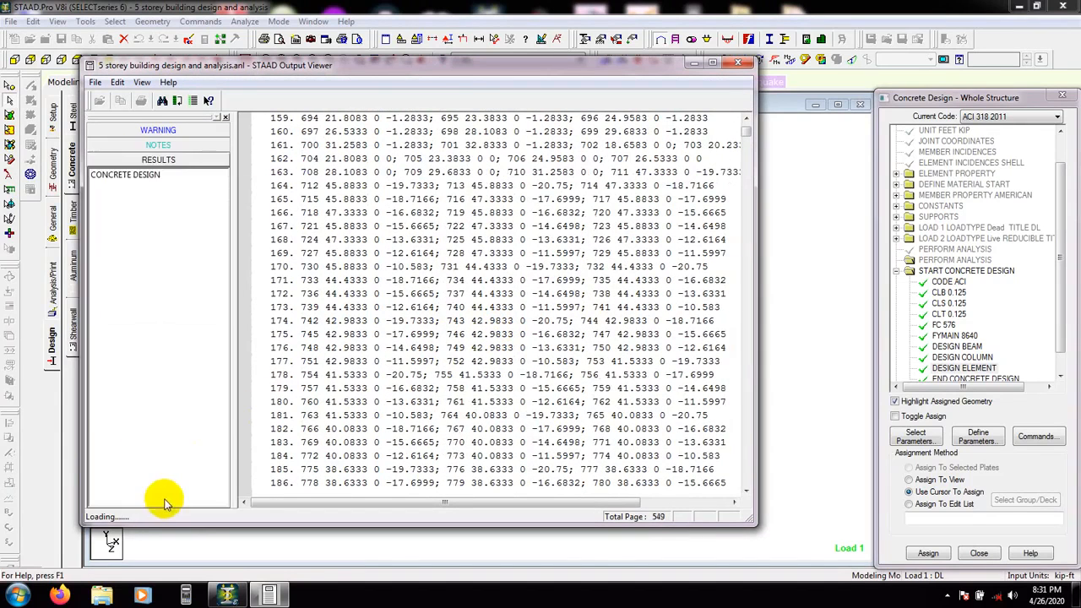
left_click(131, 175)
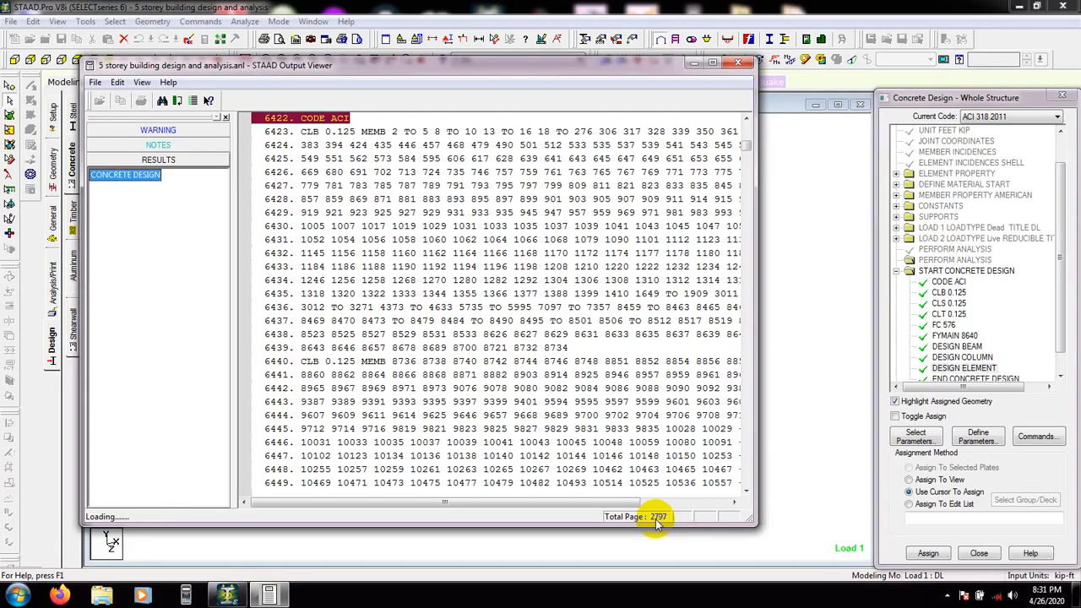
left_click_drag(448, 67, 999, 116)
left_click_drag(827, 115, 825, 121)
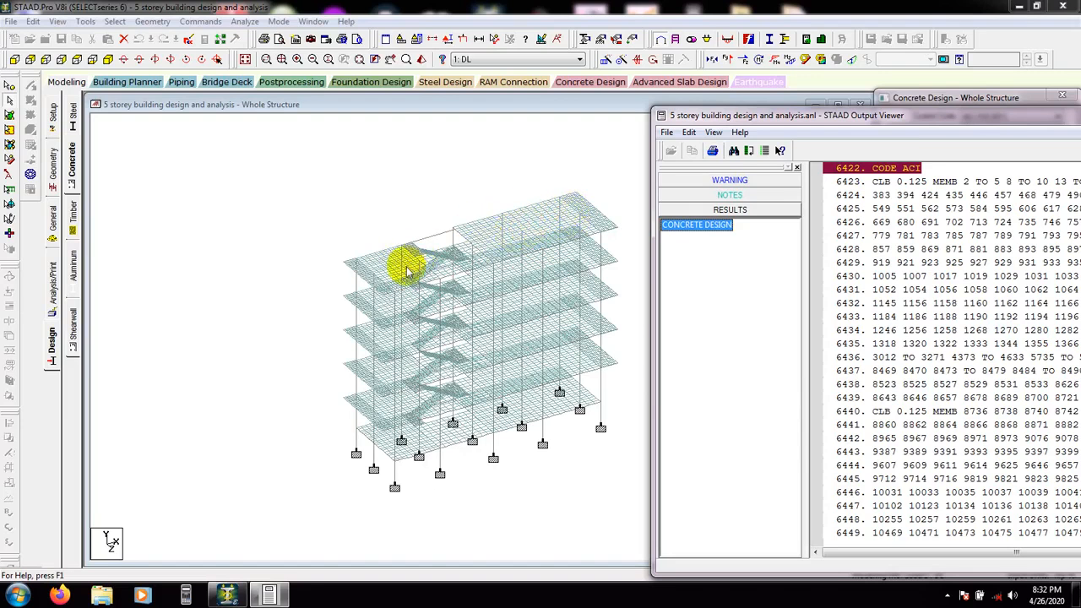
mouse_move(542, 233)
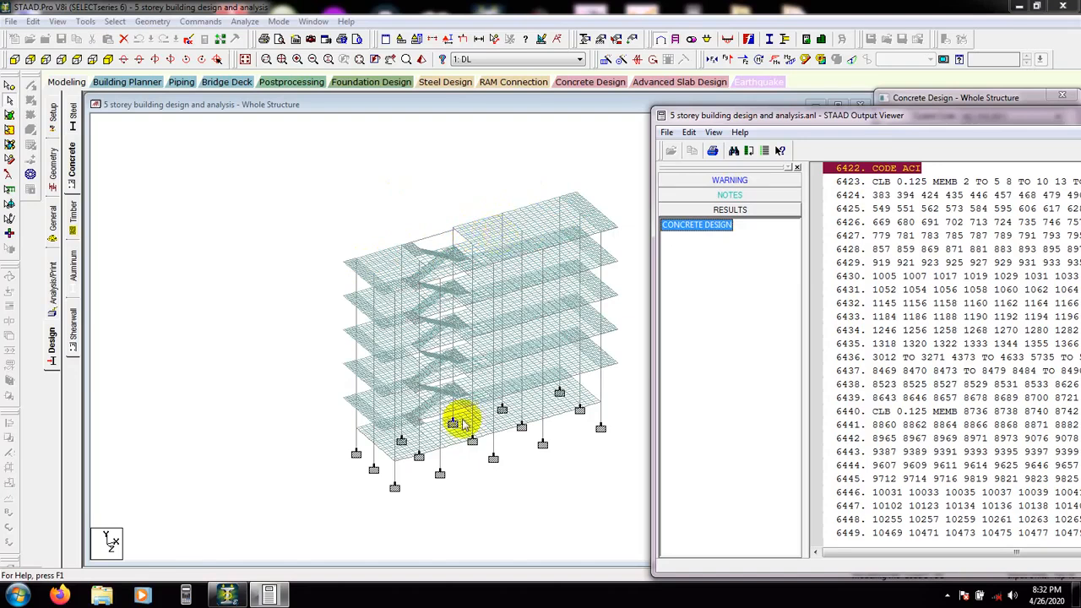
left_click_drag(854, 118, 448, 125)
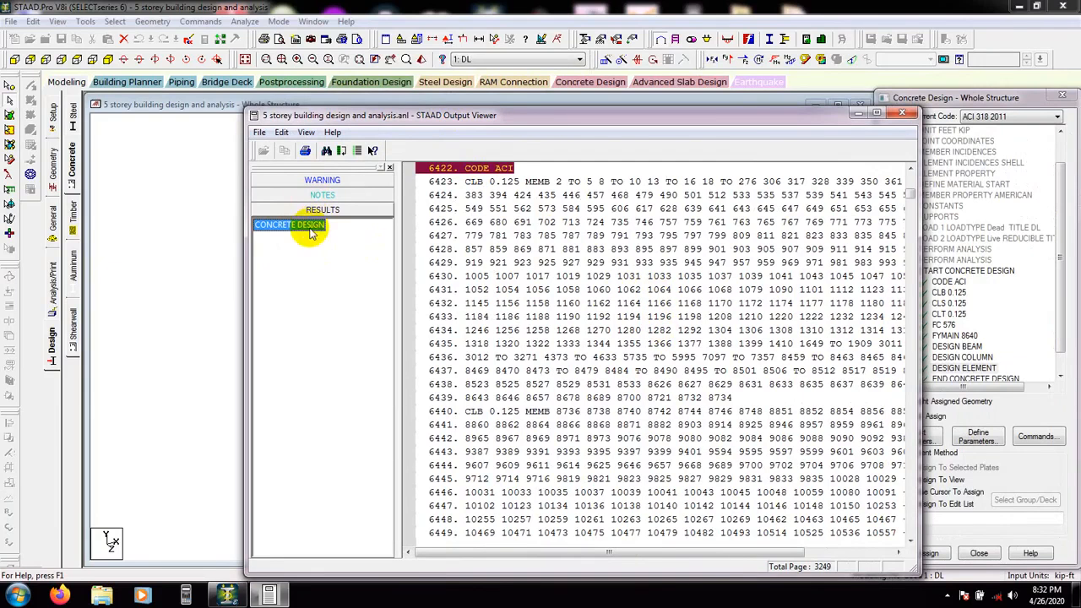
left_click_drag(910, 177, 909, 211)
scroll(486, 405, "up", 3)
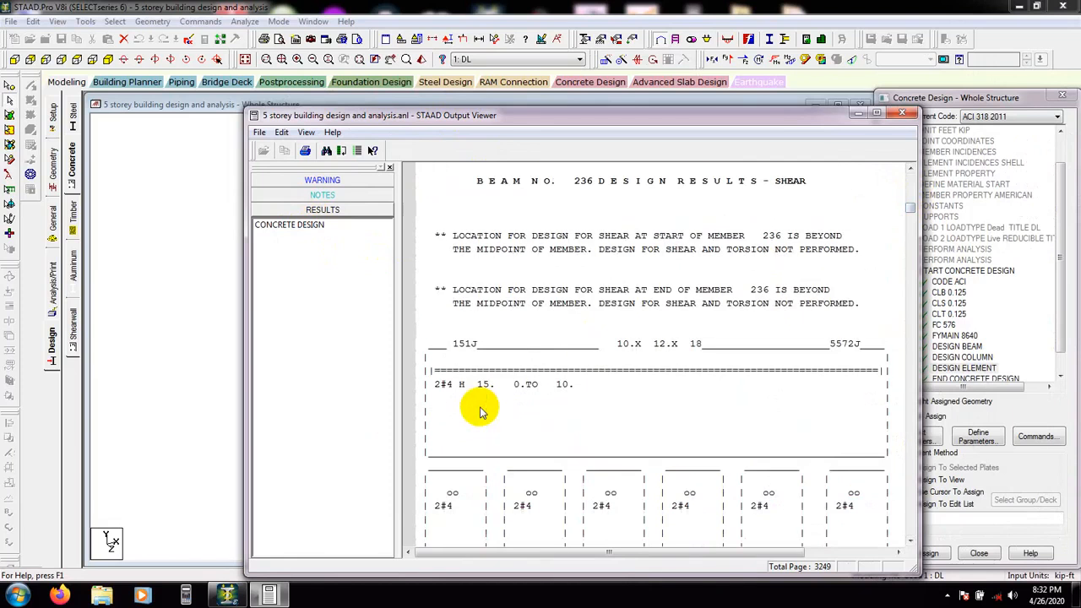
scroll(479, 412, "up", 20)
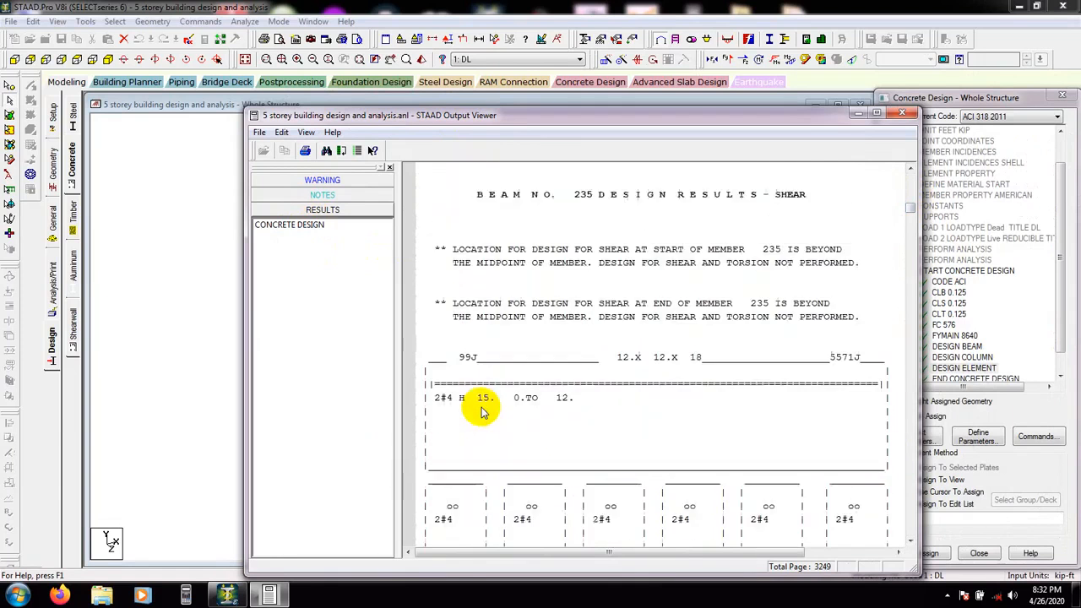
scroll(481, 411, "down", 5)
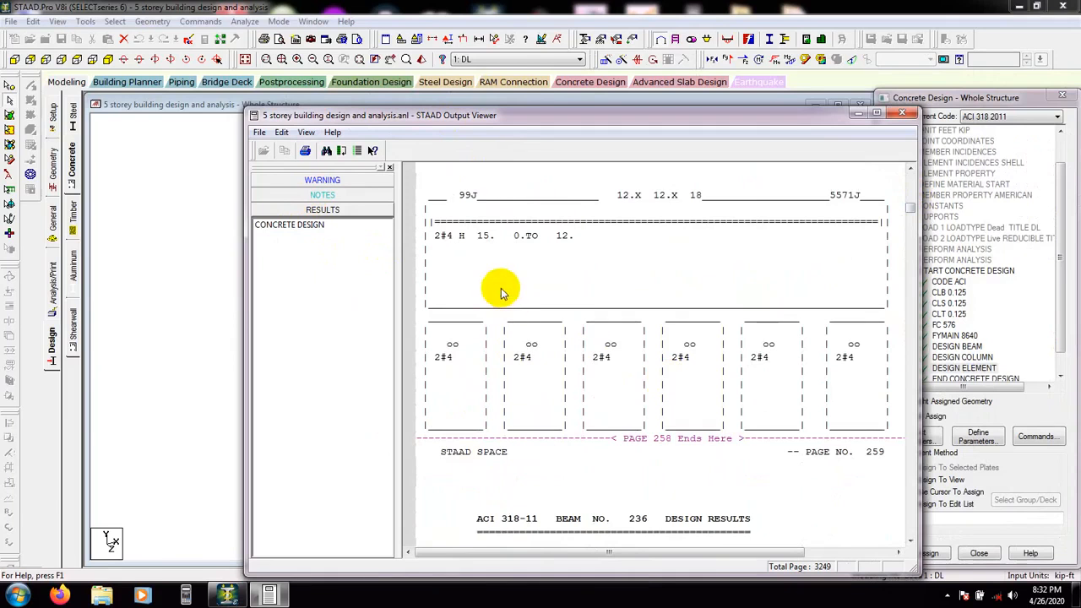
left_click(459, 357)
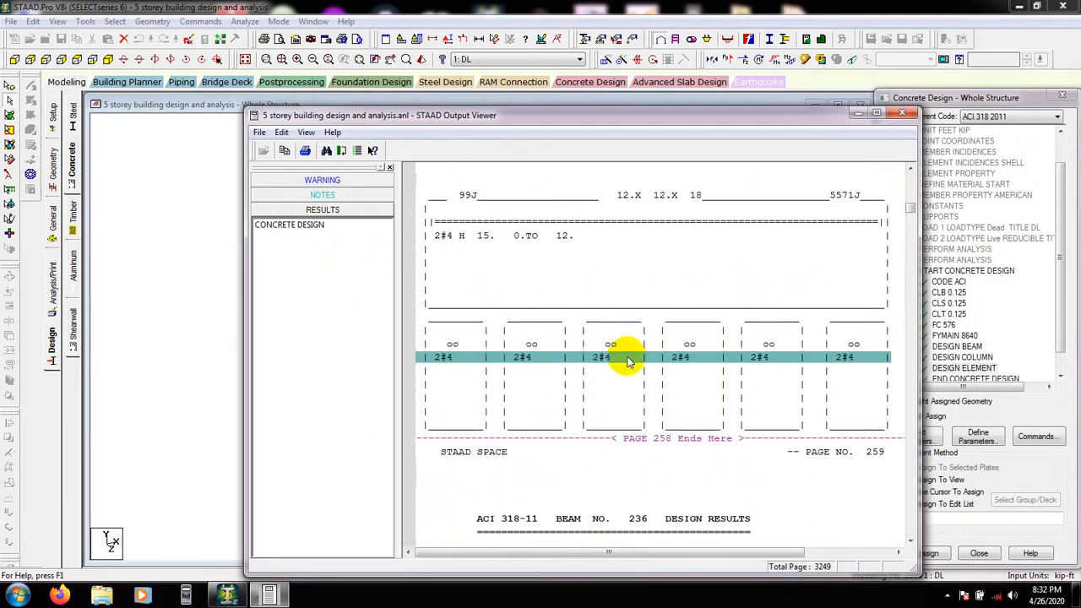
left_click(827, 370)
Scroll through the beam and element design results to the end of the output, then close the viewer
scroll(834, 365, "down", 20)
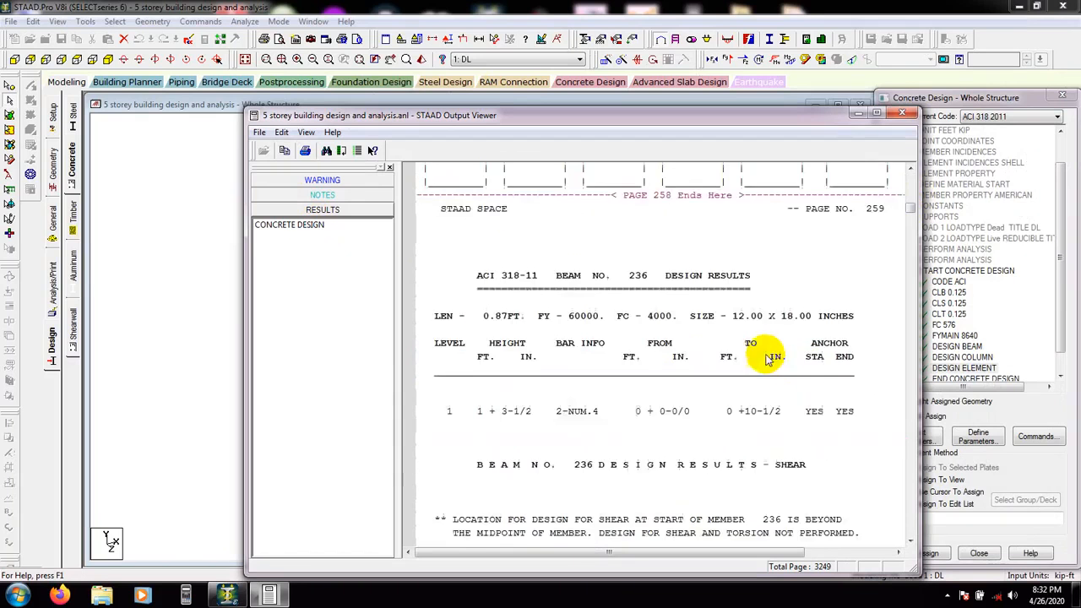
scroll(621, 330, "down", 3)
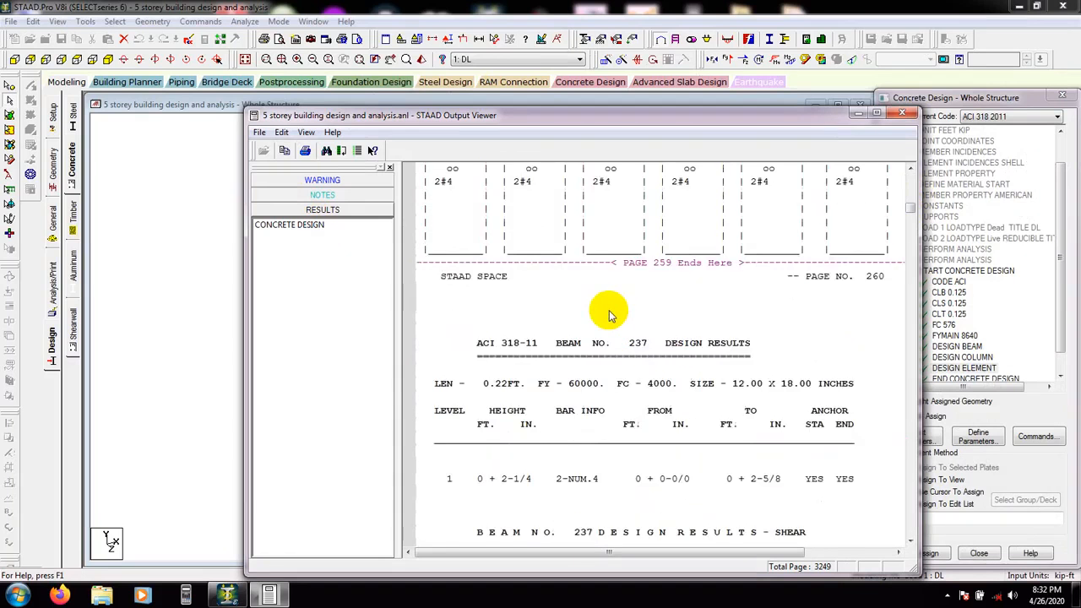
scroll(621, 329, "up", 4)
scroll(616, 327, "down", 12)
scroll(620, 327, "down", 20)
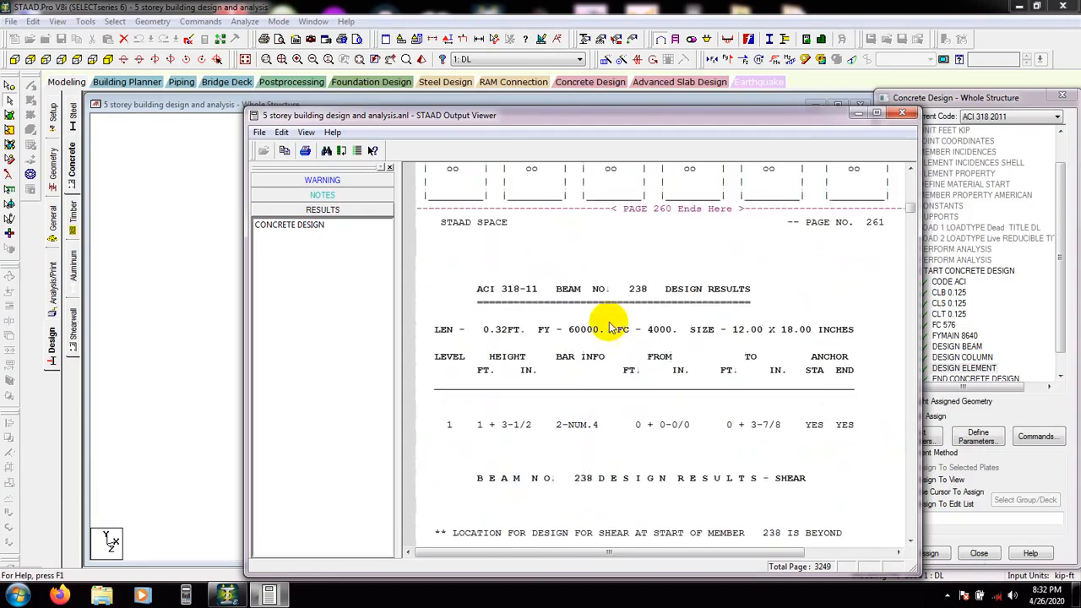
scroll(635, 326, "down", 3)
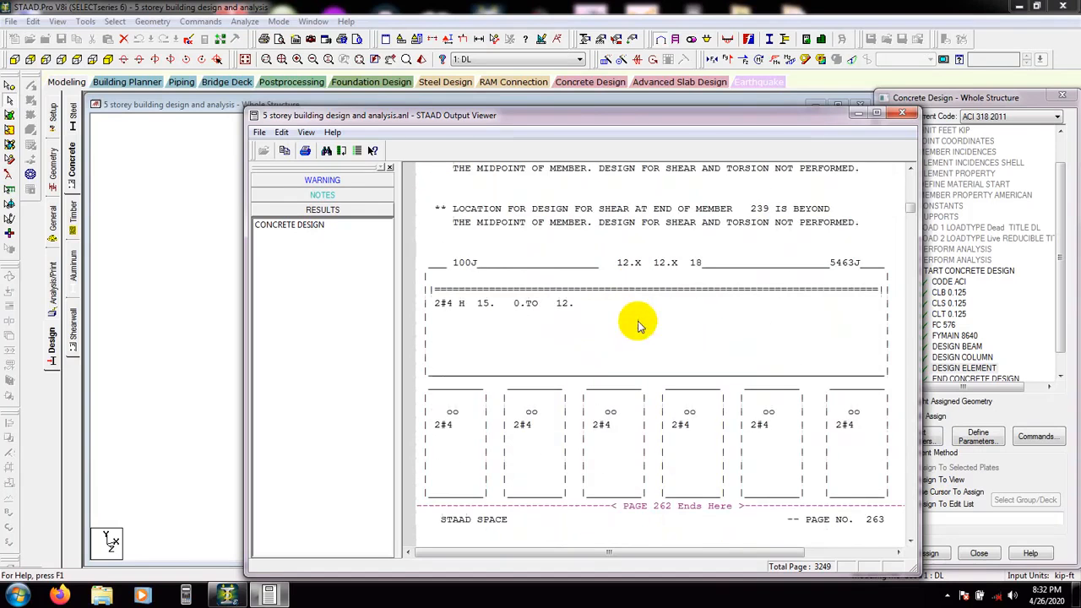
left_click_drag(910, 206, 916, 531)
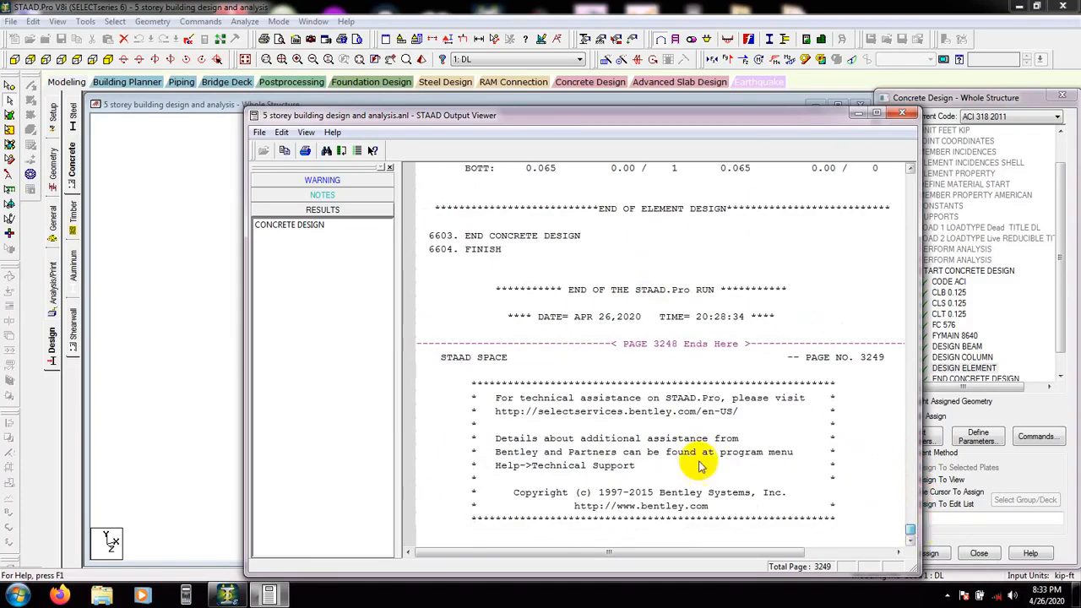
scroll(642, 397, "up", 9)
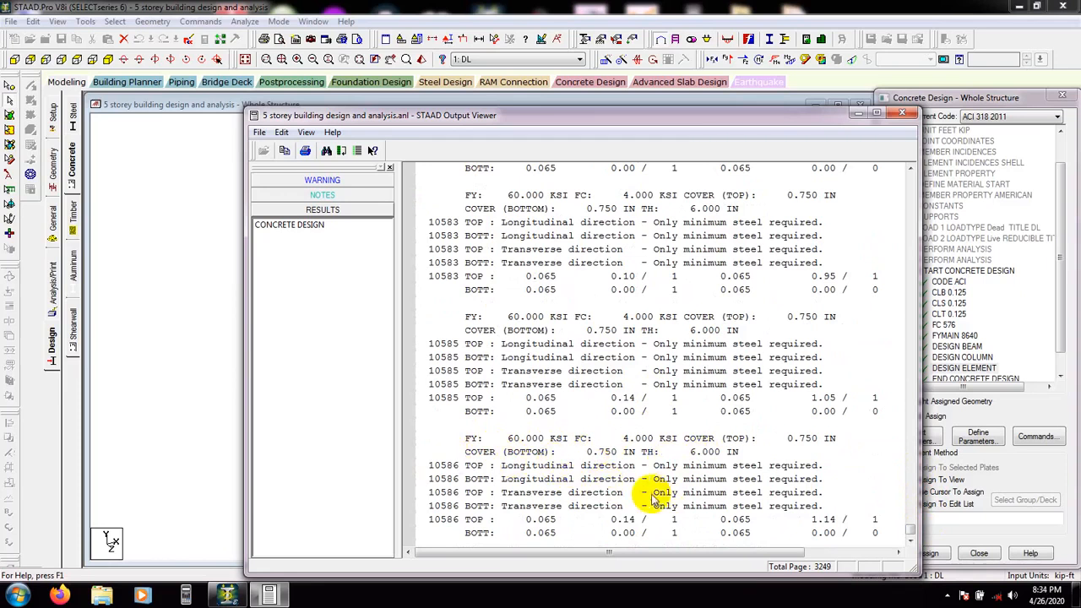
scroll(500, 416, "up", 20)
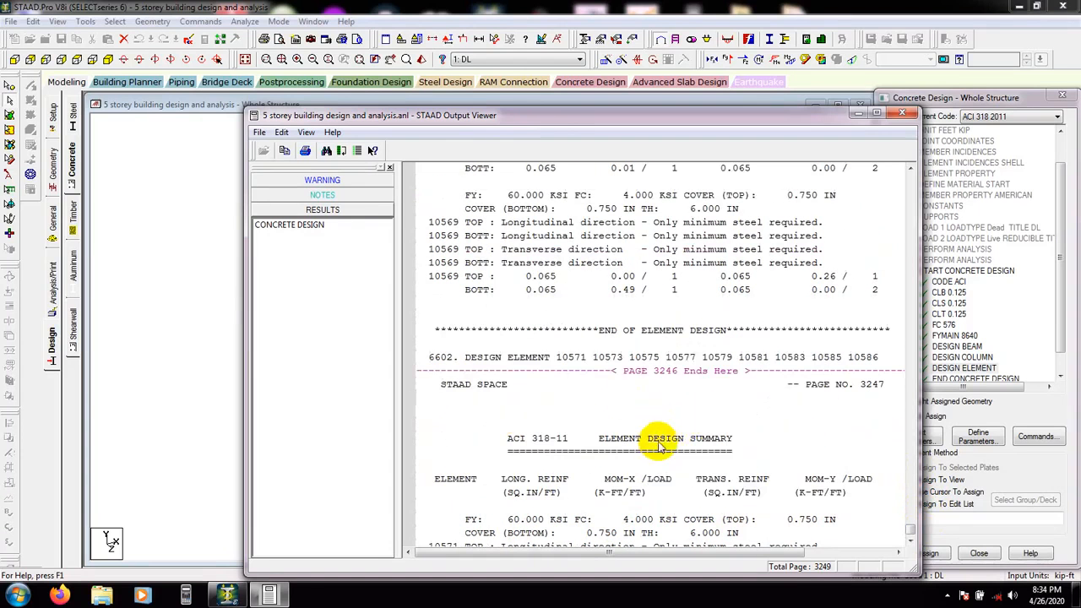
scroll(645, 445, "down", 8)
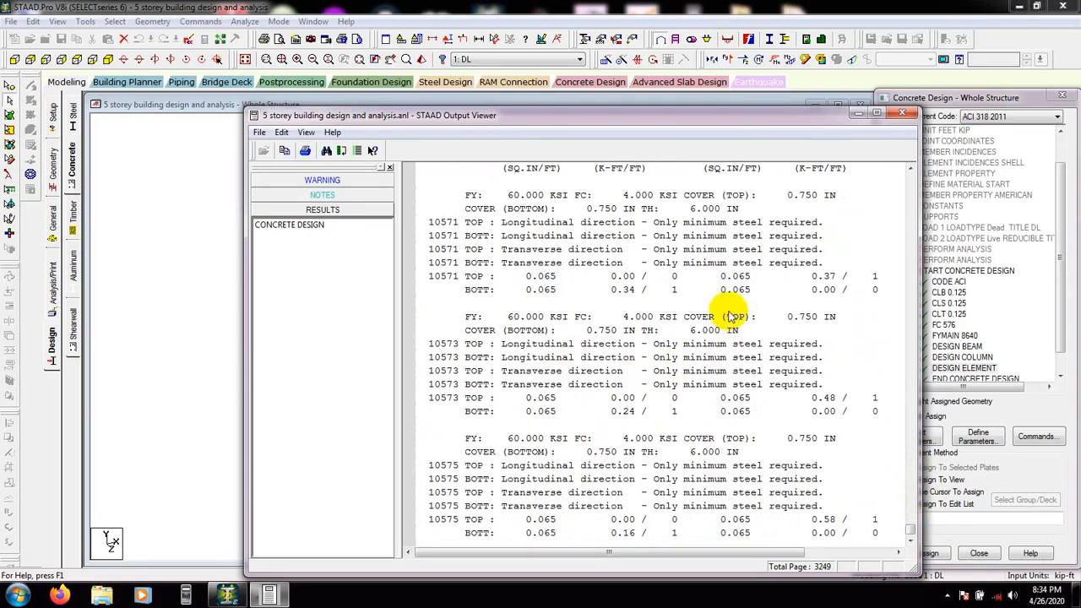
left_click_drag(771, 121, 676, 139)
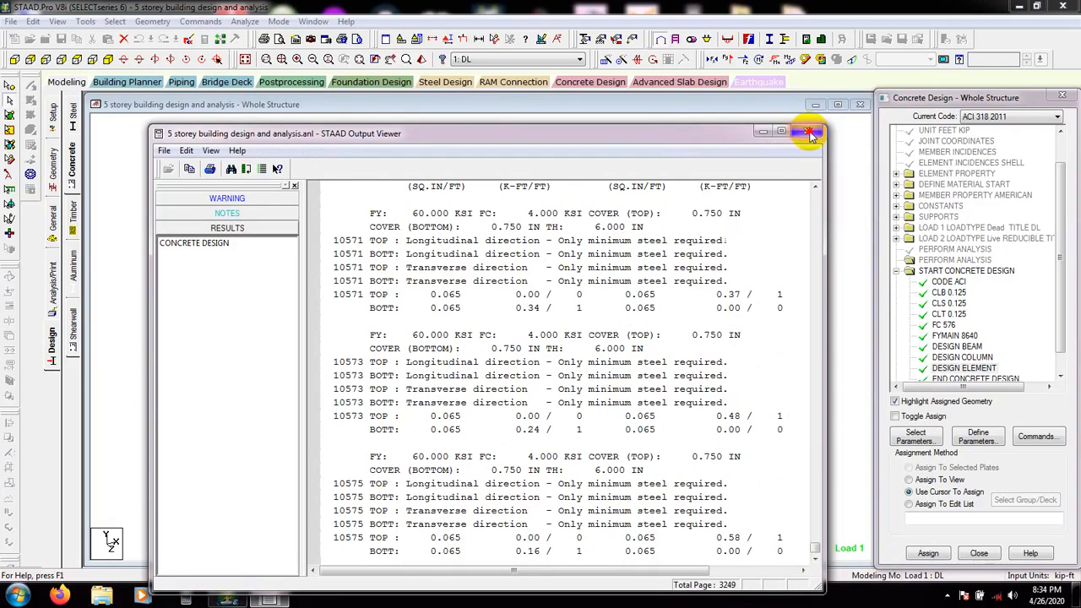
left_click(809, 132)
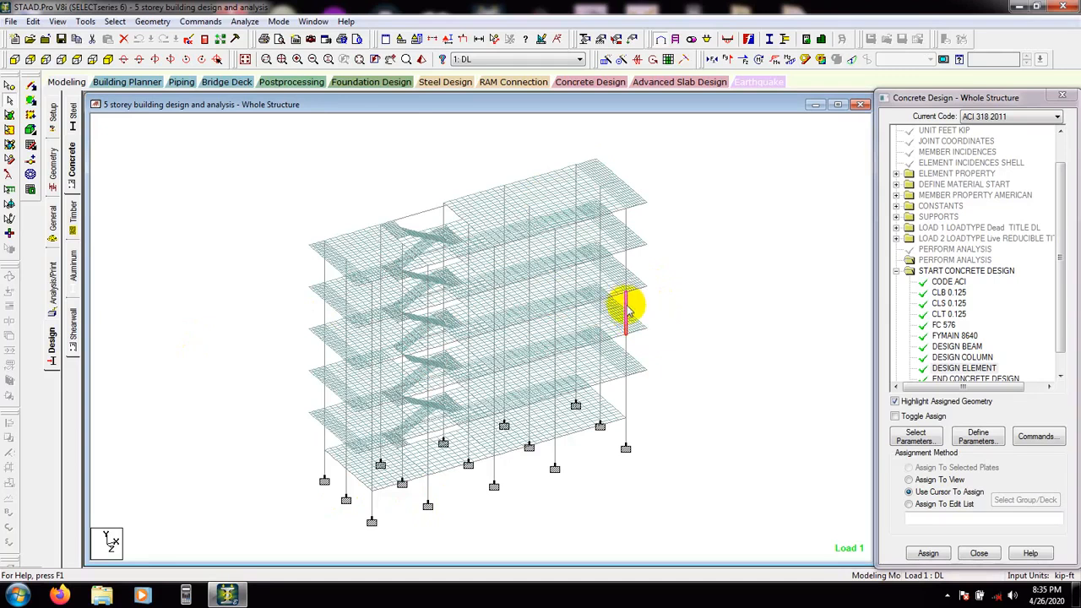
Open a column's properties and view its concrete design results
double_click(627, 312)
left_click(608, 163)
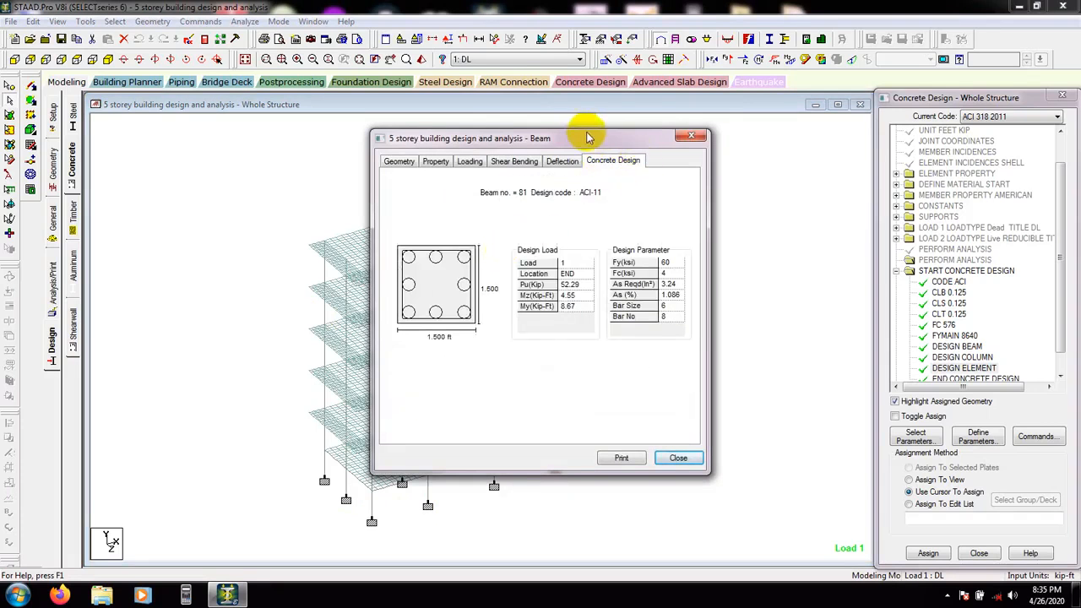
Close the current column's results and view the concrete design results of a ground-storey column
left_click_drag(589, 137, 704, 145)
left_click(836, 462)
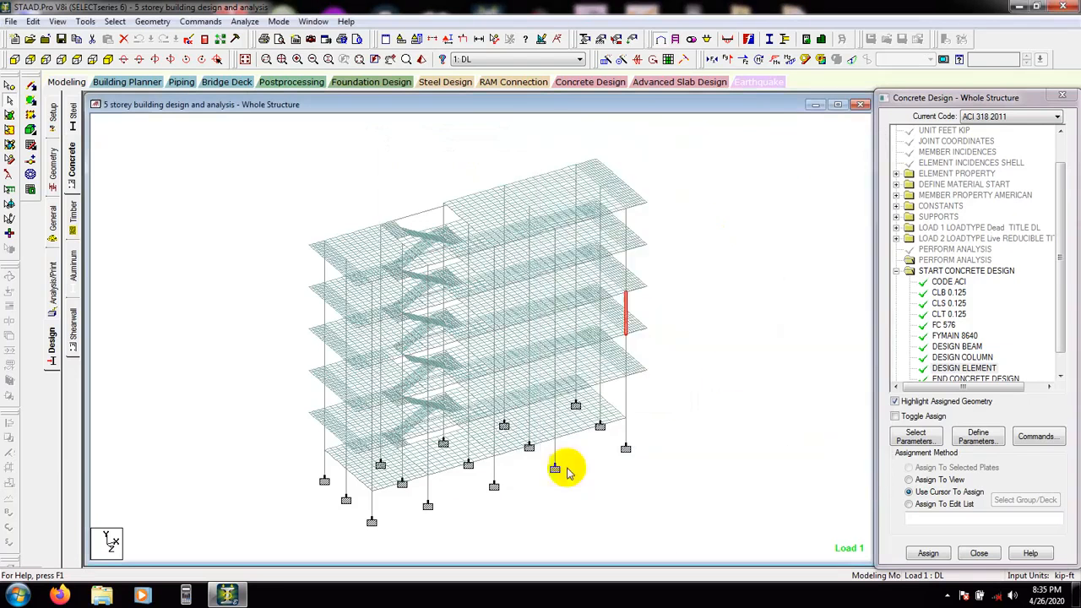
double_click(372, 509)
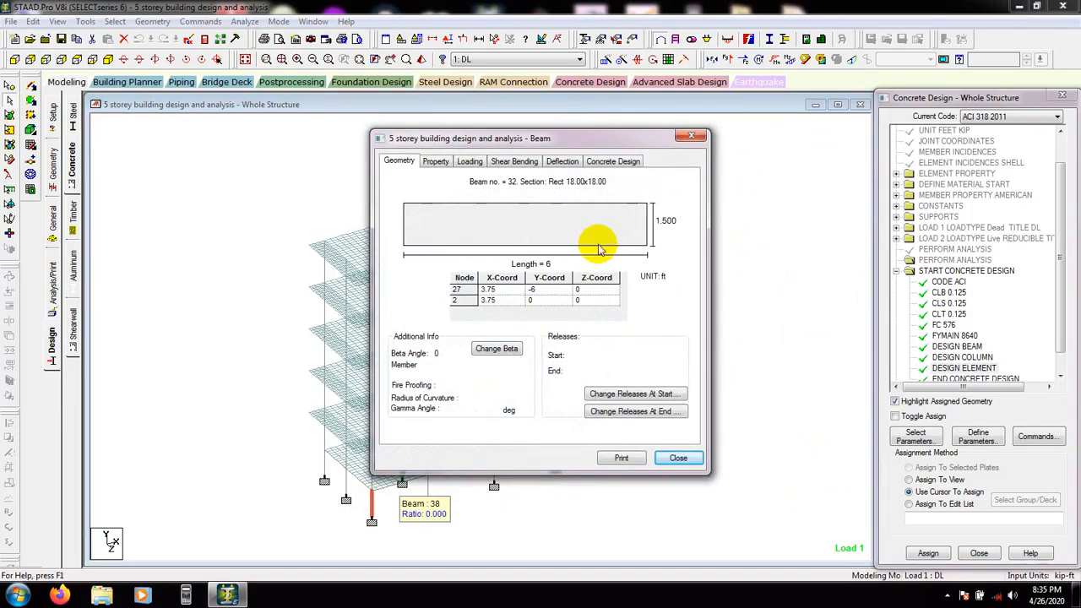
left_click(613, 161)
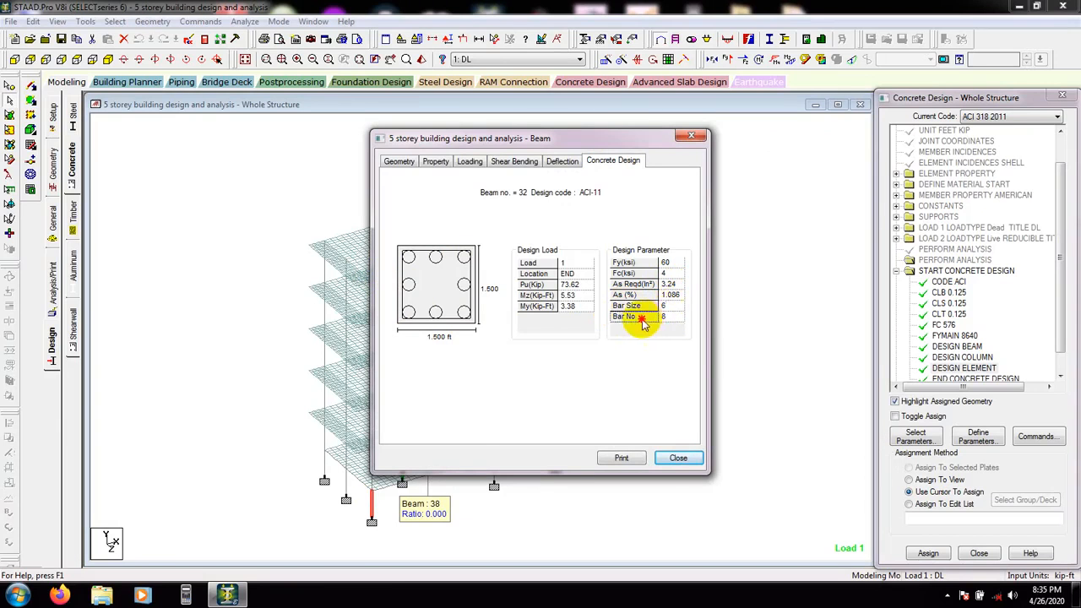
left_click(674, 317)
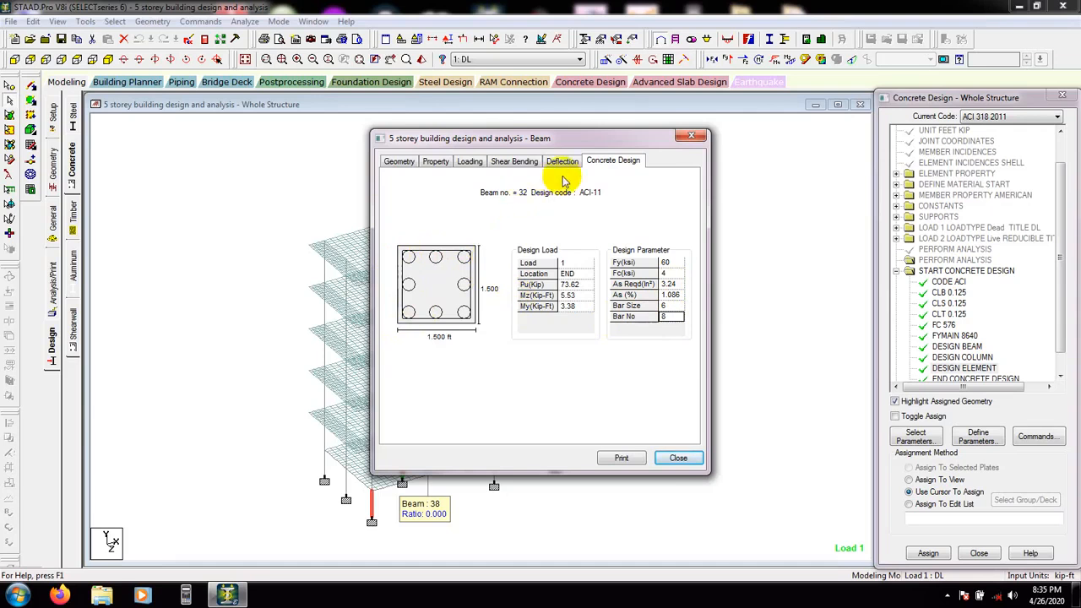
left_click(677, 460)
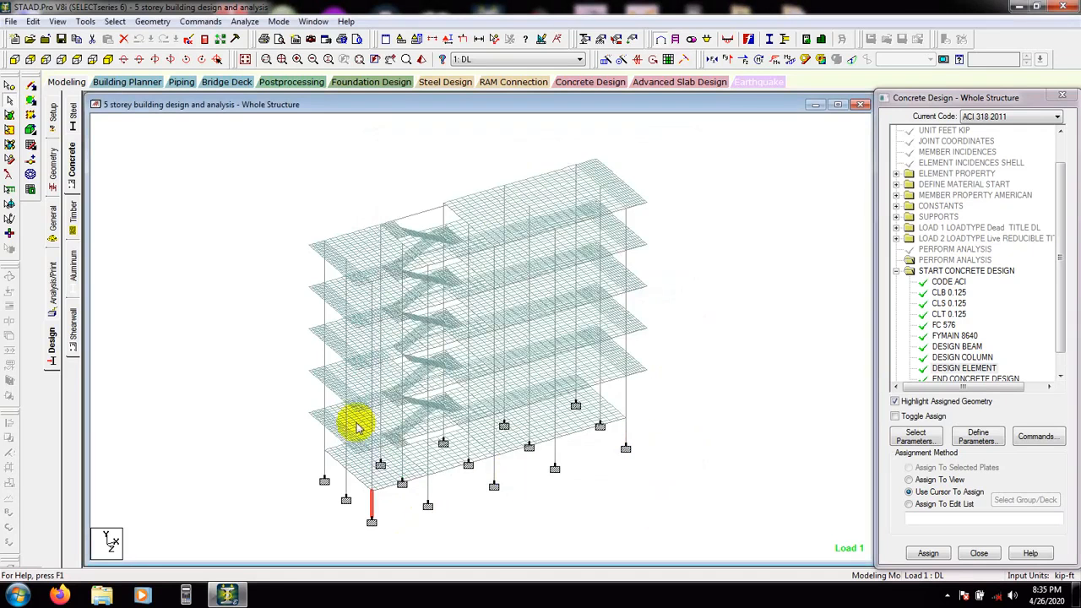
View the concrete design results of two top-storey corner columns and another ground-storey column
double_click(372, 298)
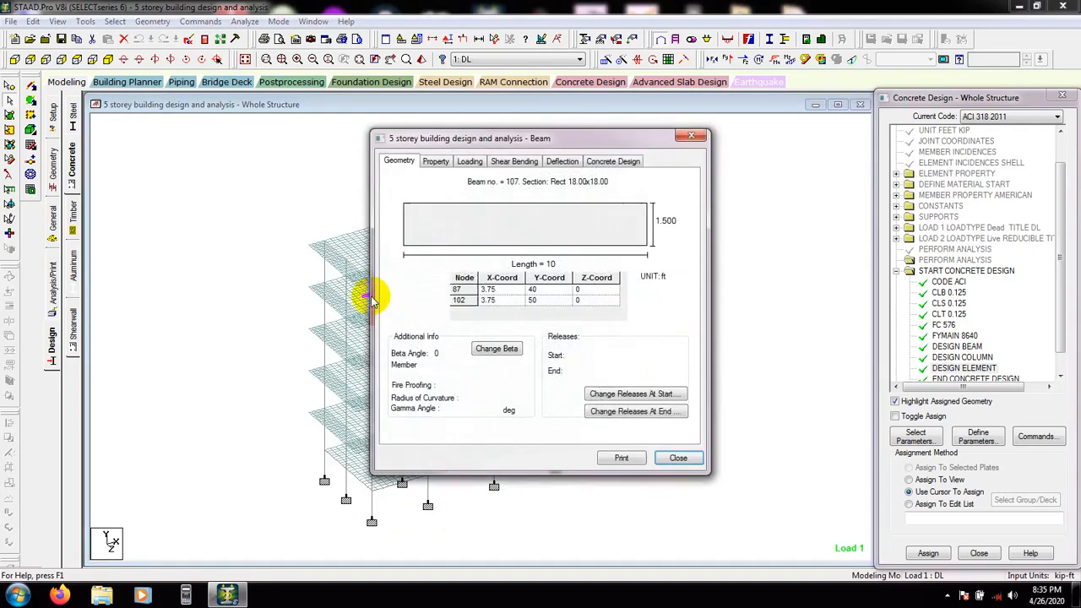
left_click(605, 165)
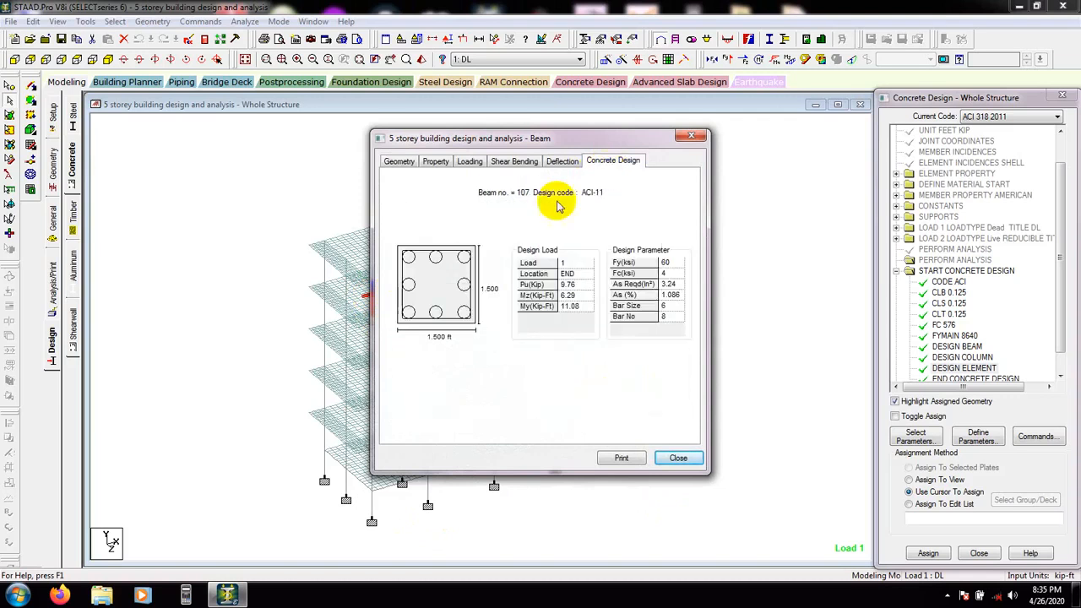
left_click(679, 458)
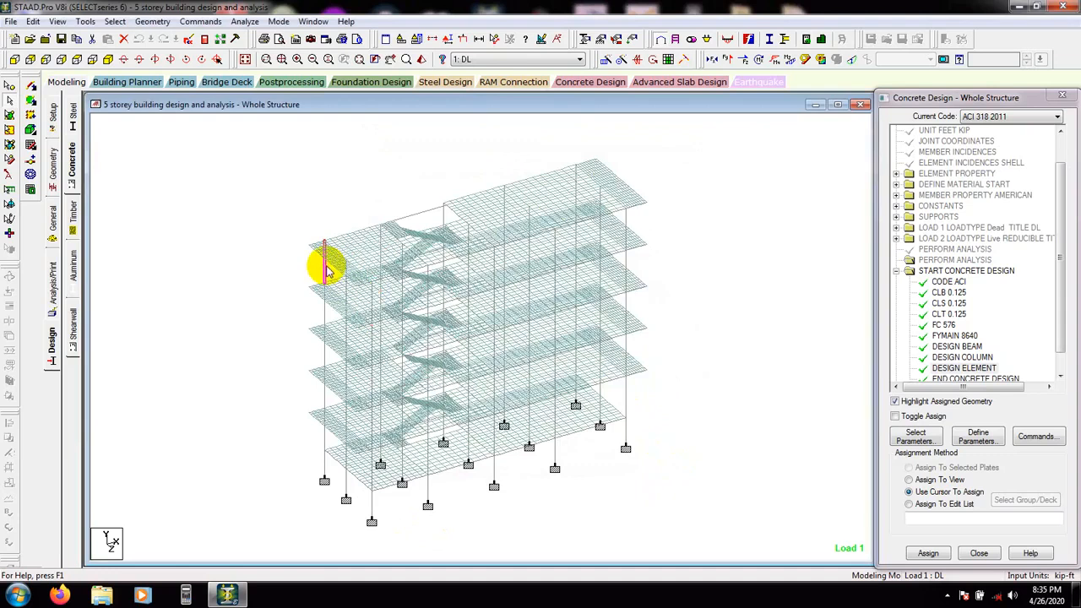
double_click(326, 267)
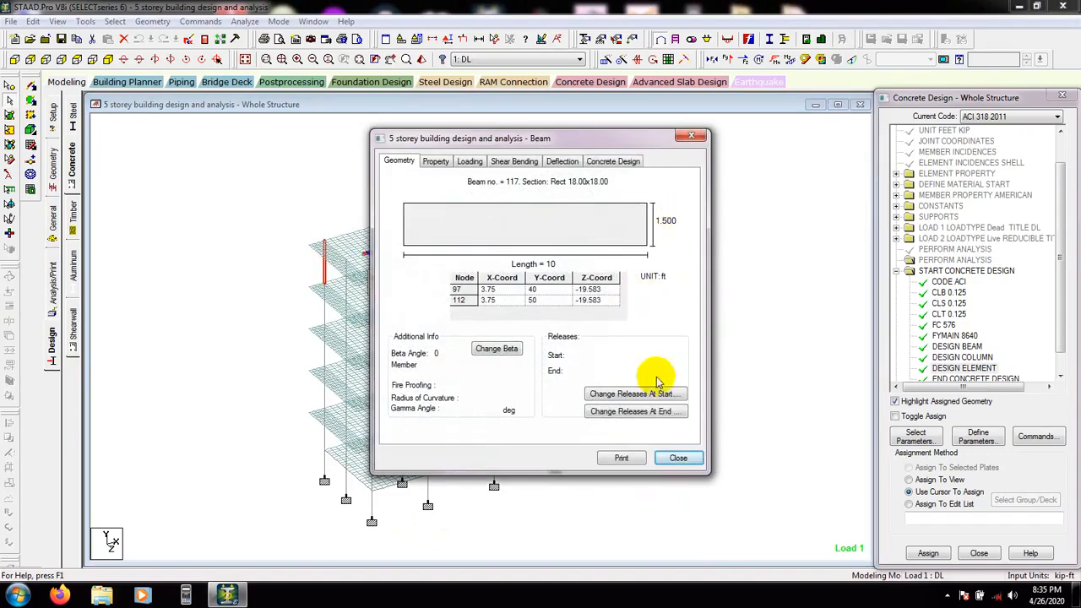
left_click(617, 161)
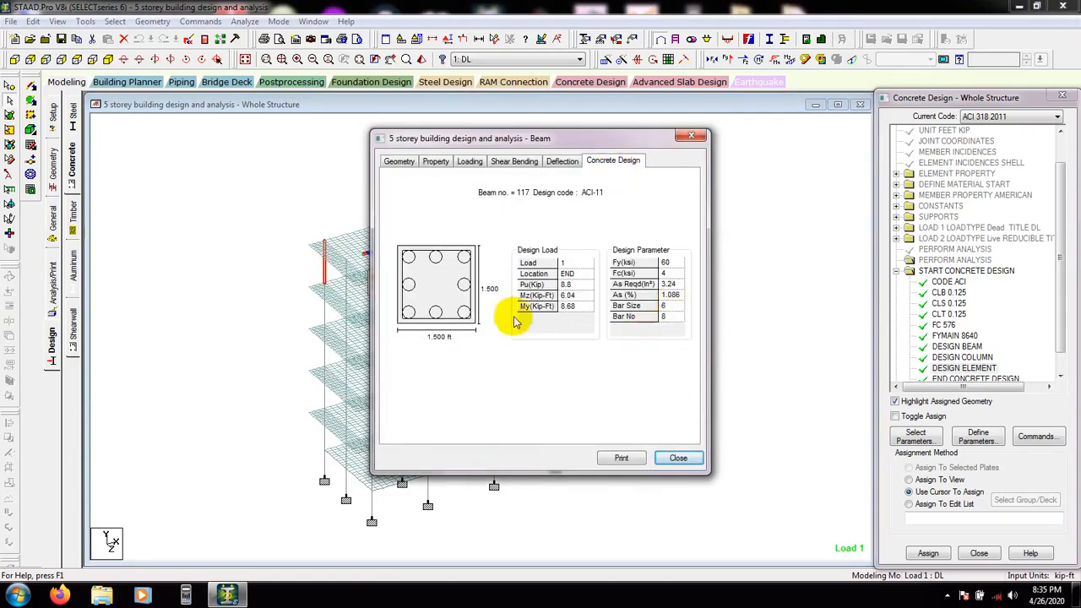
left_click(680, 459)
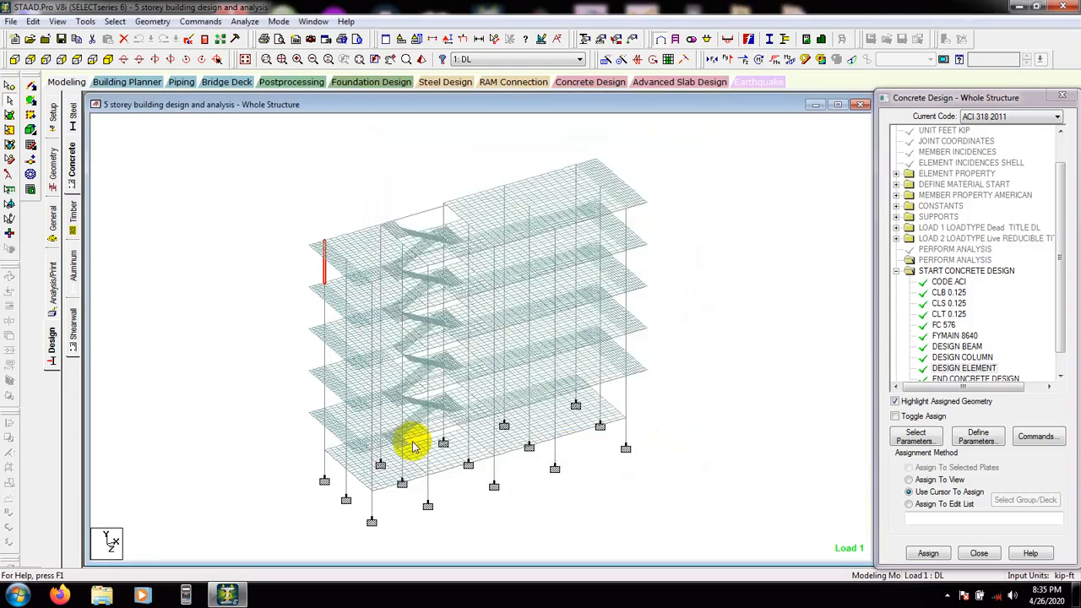
double_click(317, 464)
left_click(612, 161)
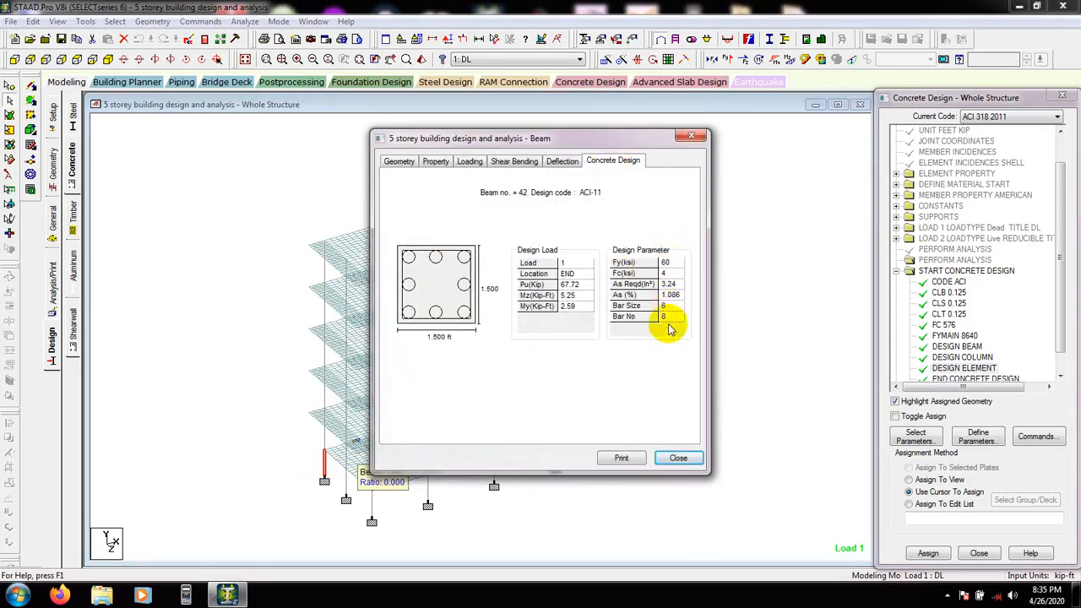
left_click(679, 457)
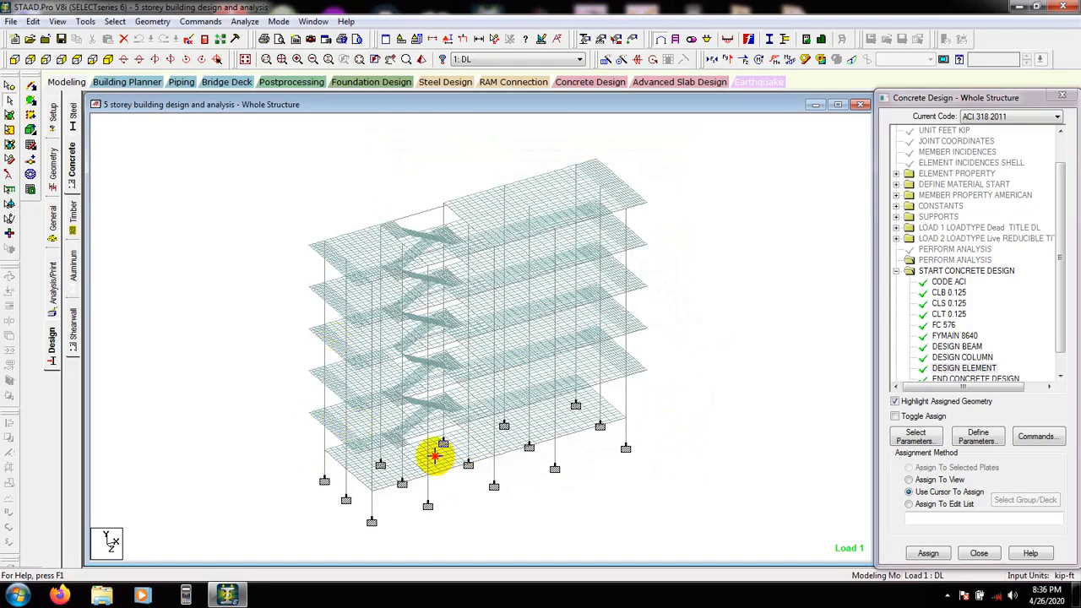
Open two roof-level beams' properties and review their concrete design reinforcement and design loads
left_click(479, 221)
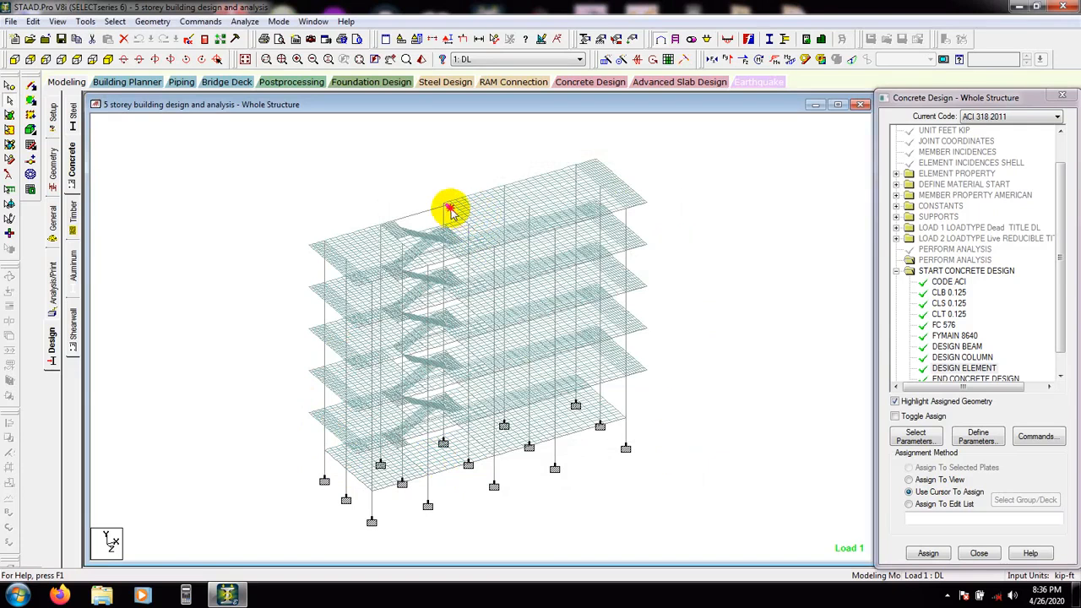
double_click(450, 210)
left_click(613, 163)
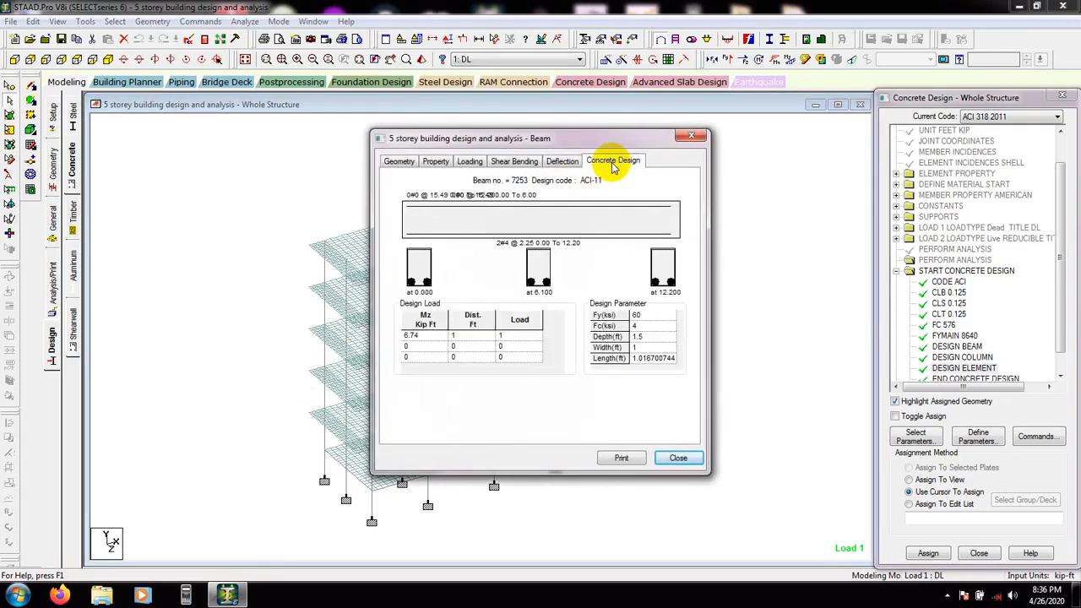
left_click_drag(601, 138, 773, 176)
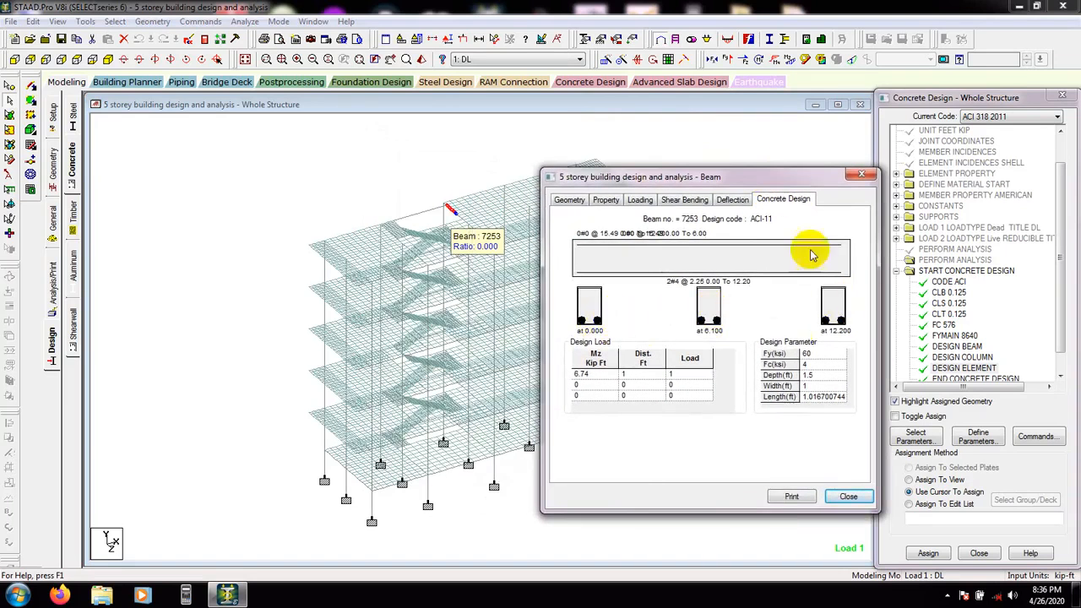
left_click(848, 496)
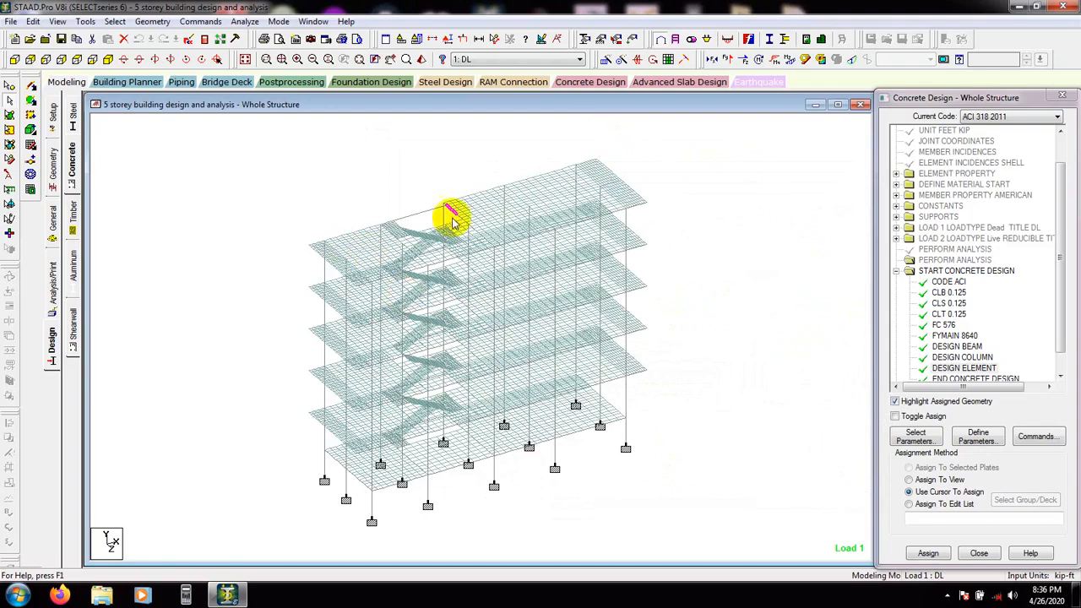
double_click(417, 213)
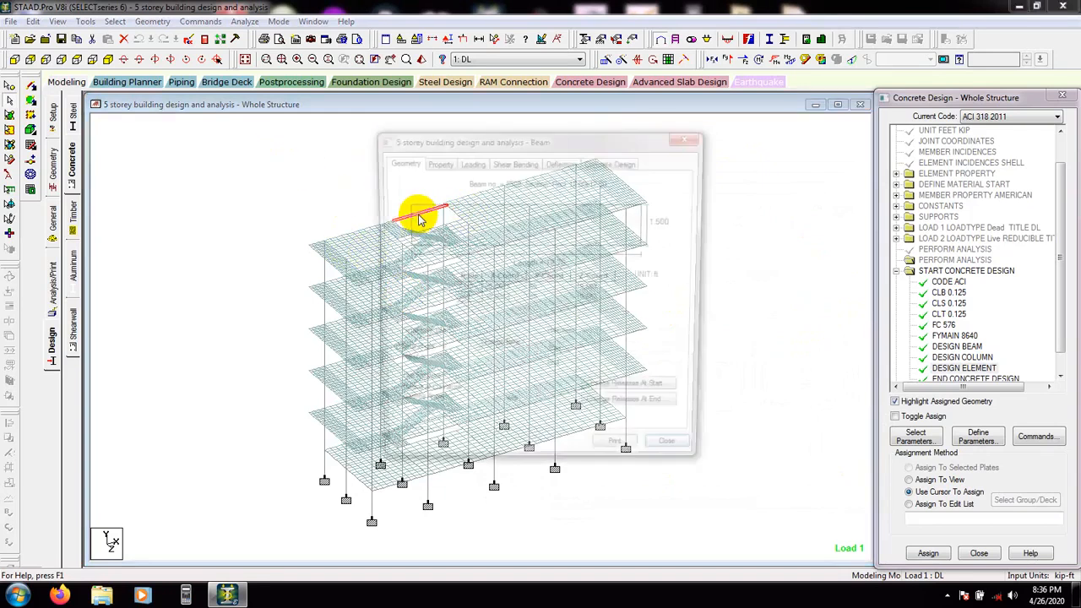
left_click(614, 161)
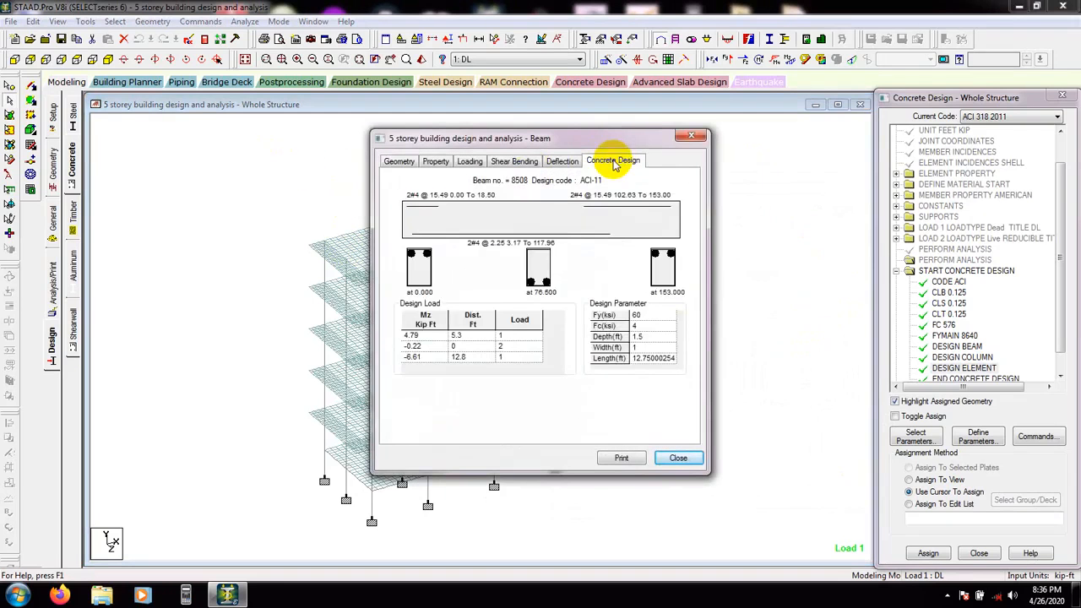
left_click_drag(594, 136, 831, 158)
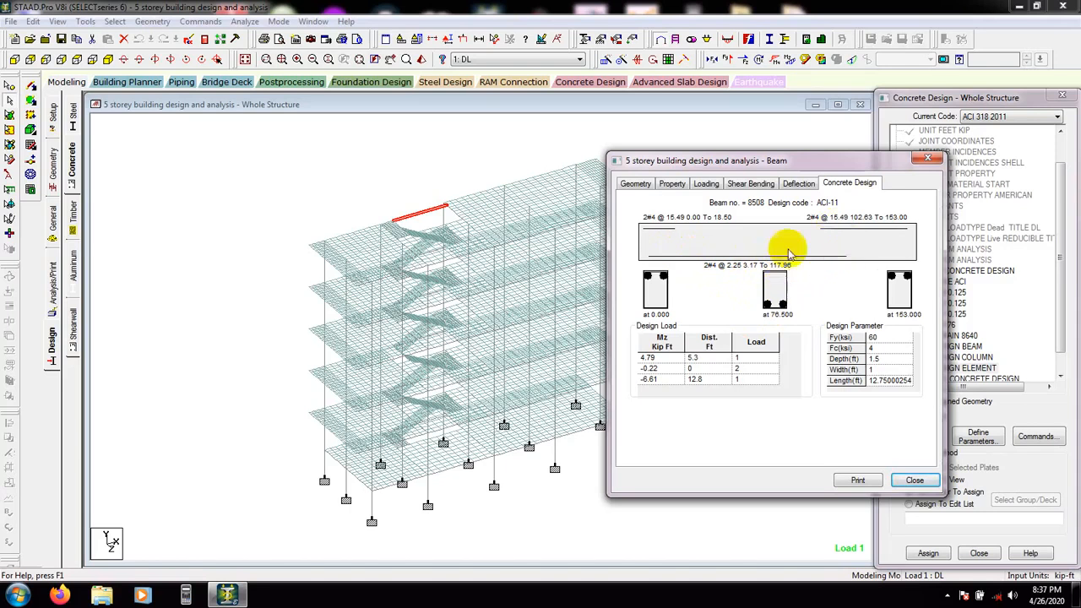
left_click(915, 482)
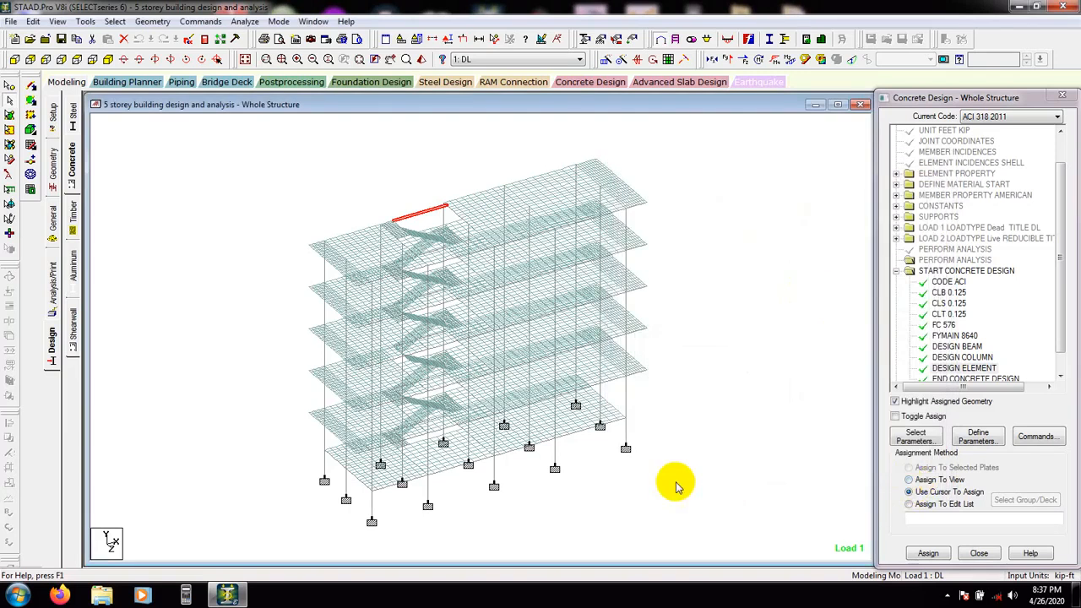
Review the concrete design results of two short ground-level beams near the front corner
double_click(583, 431)
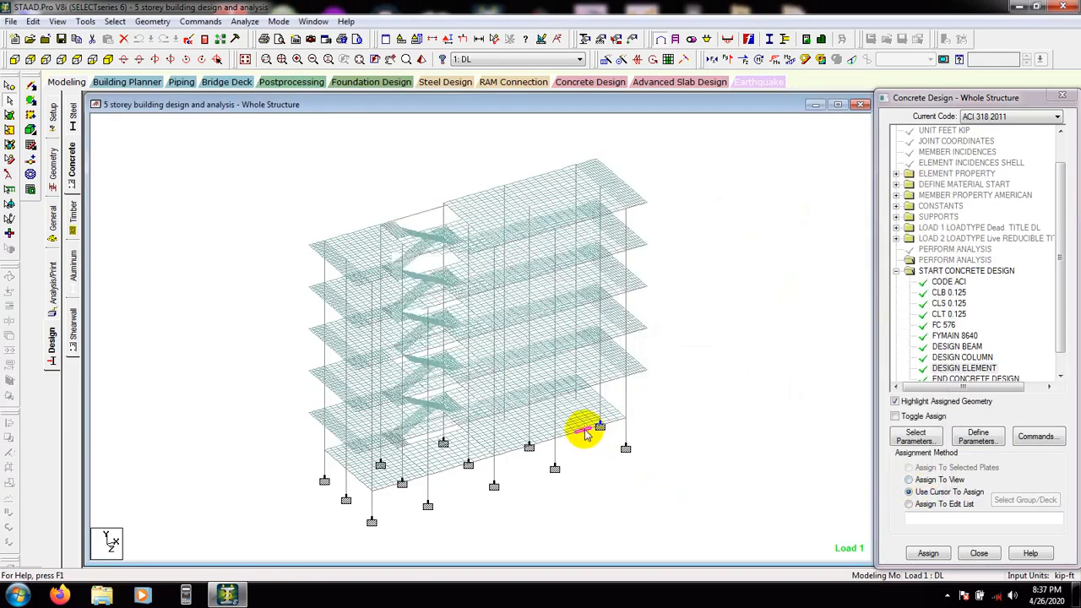
left_click(605, 163)
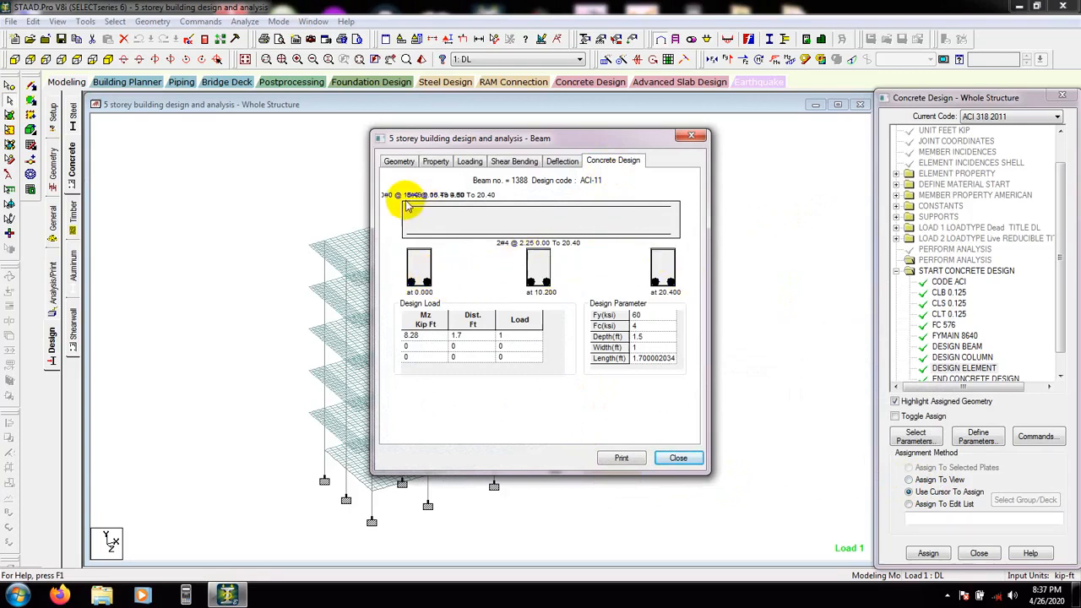
left_click(685, 457)
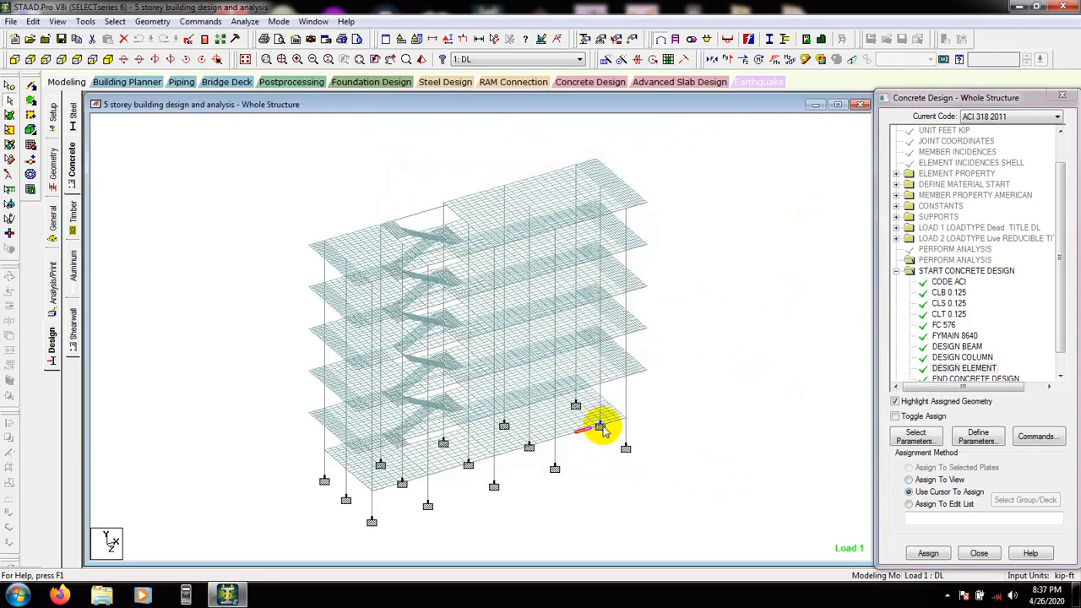
double_click(562, 441)
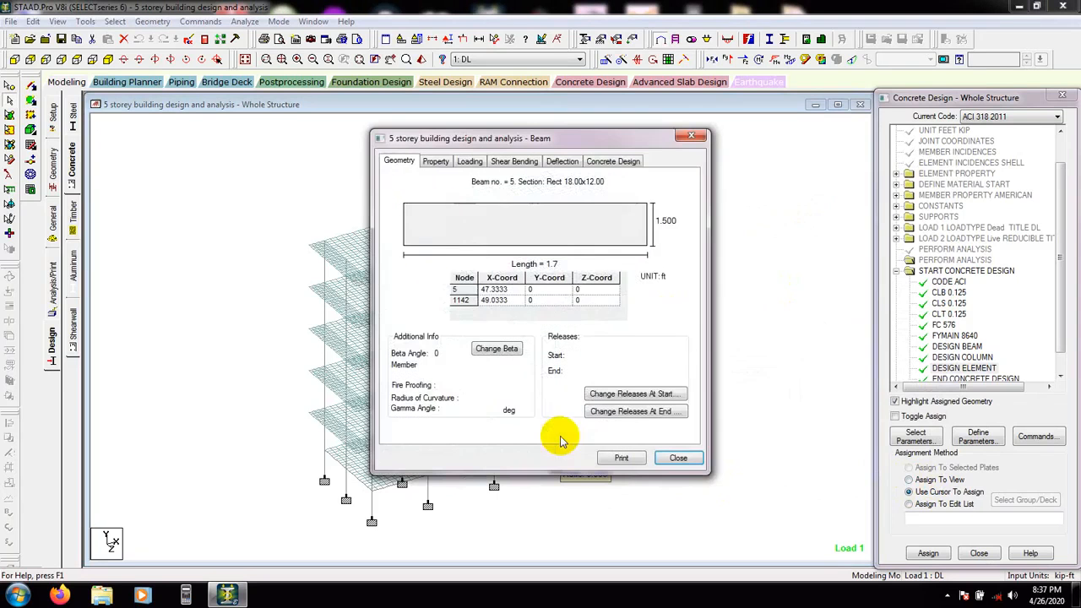
left_click(608, 162)
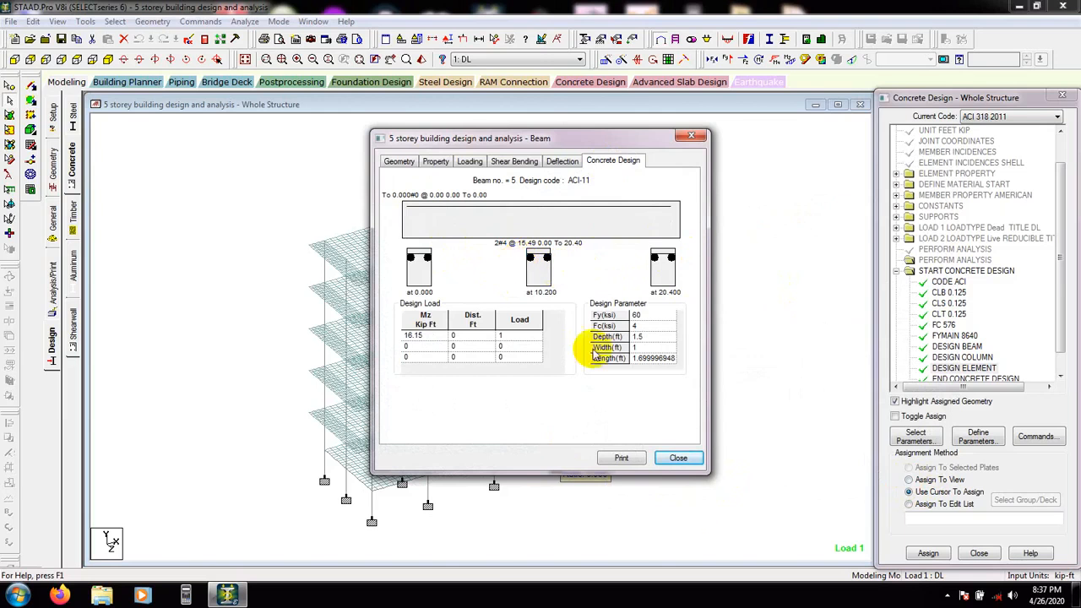
left_click(680, 458)
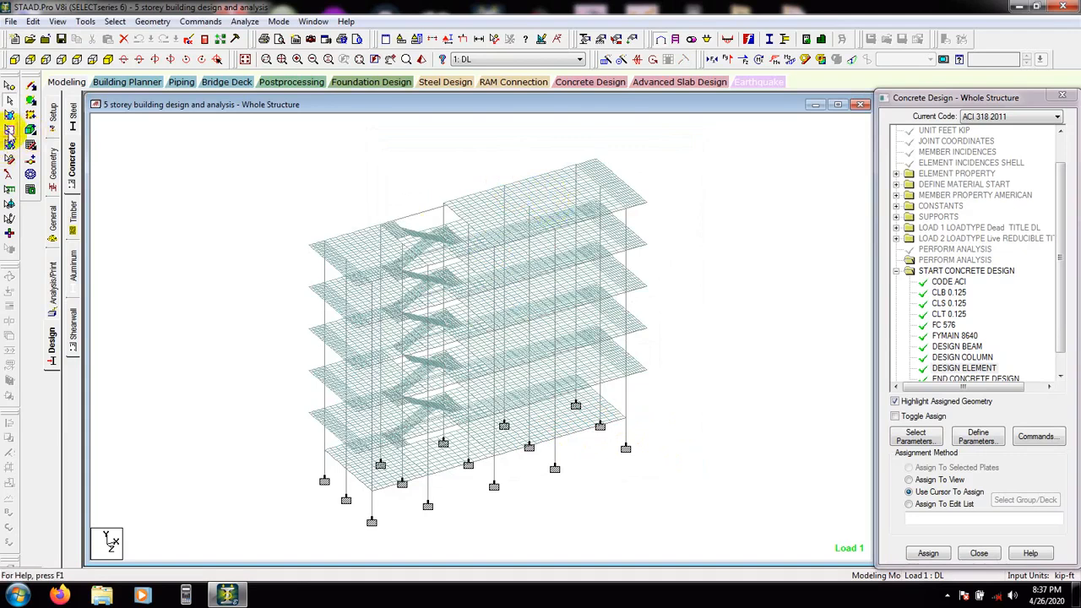
Switch to plate selection and examine a top slab plate's geometry, stresses, property constants and displacements
left_click(10, 118)
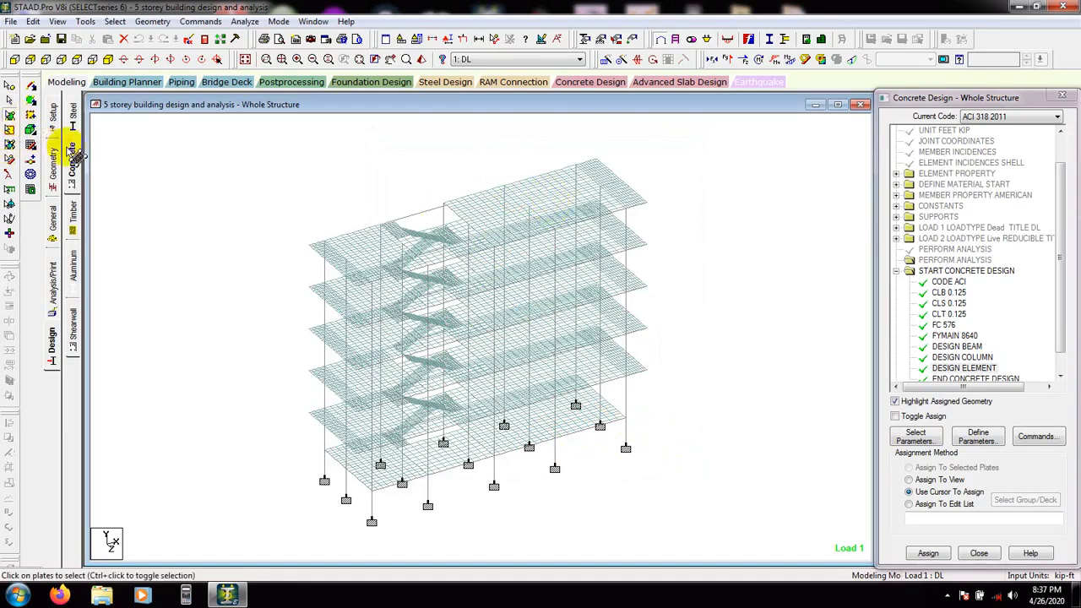
double_click(517, 222)
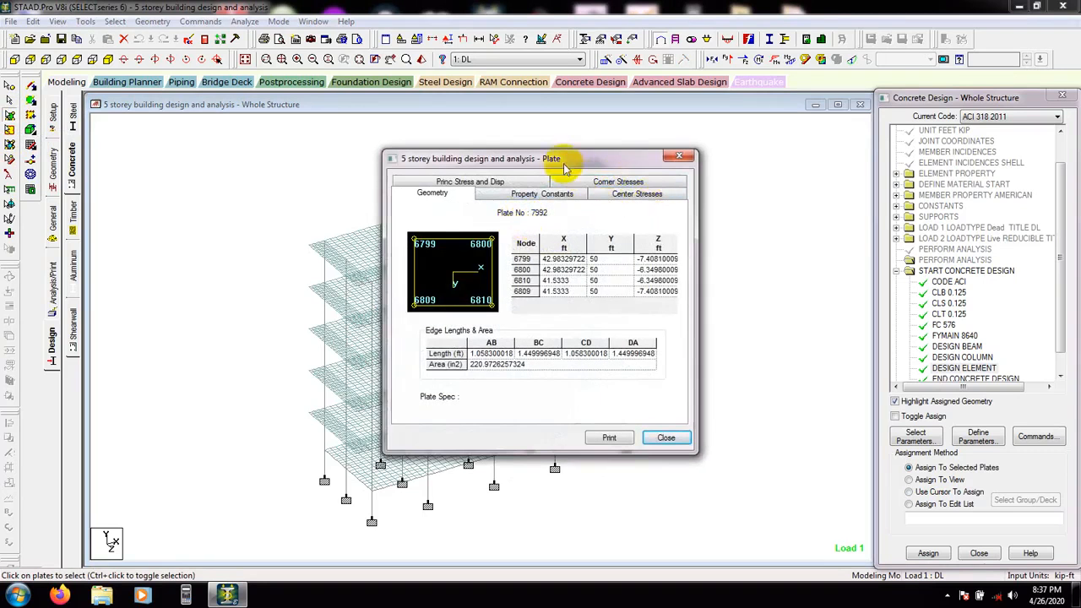
left_click_drag(558, 162, 570, 127)
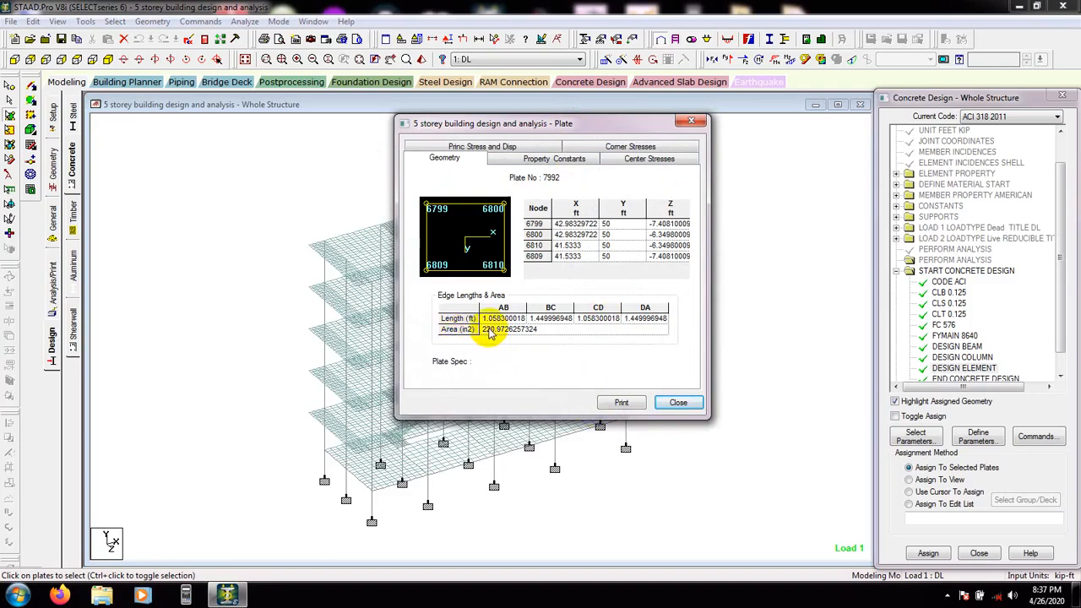
left_click(643, 161)
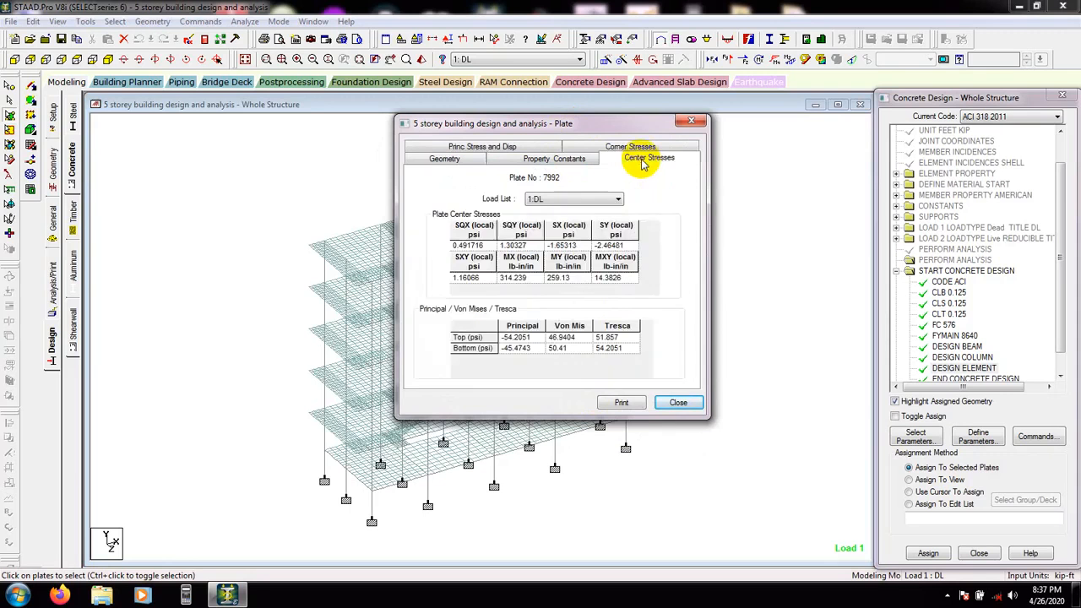
left_click(553, 162)
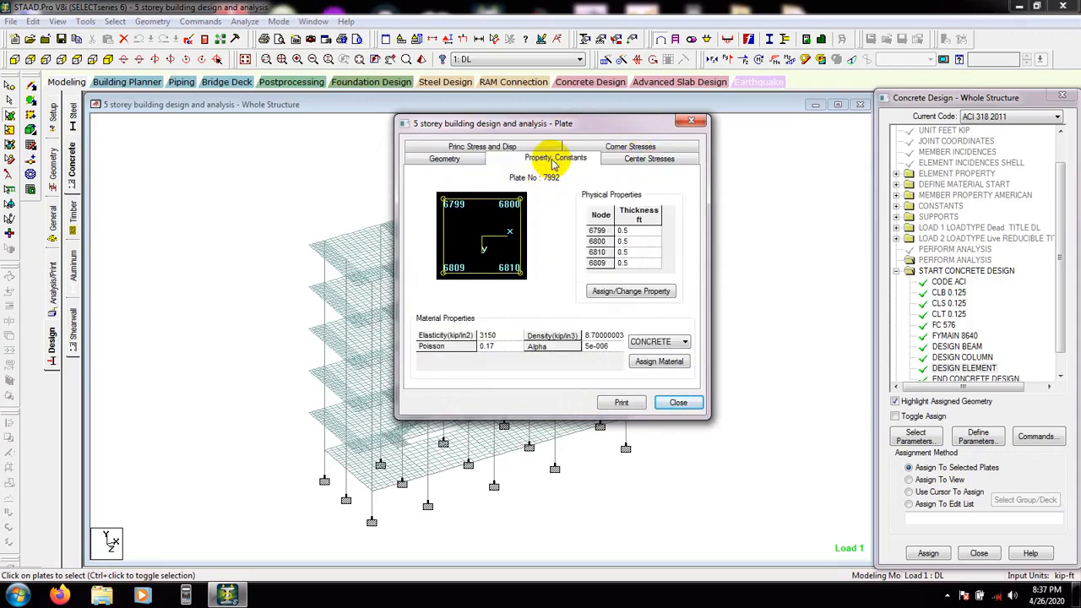
left_click(517, 146)
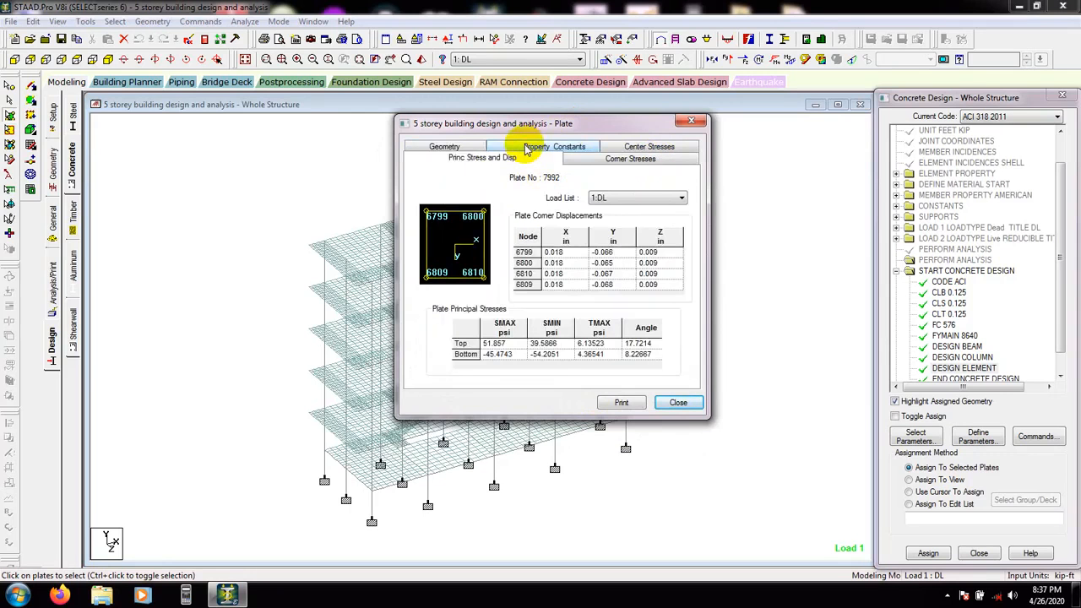
left_click(656, 150)
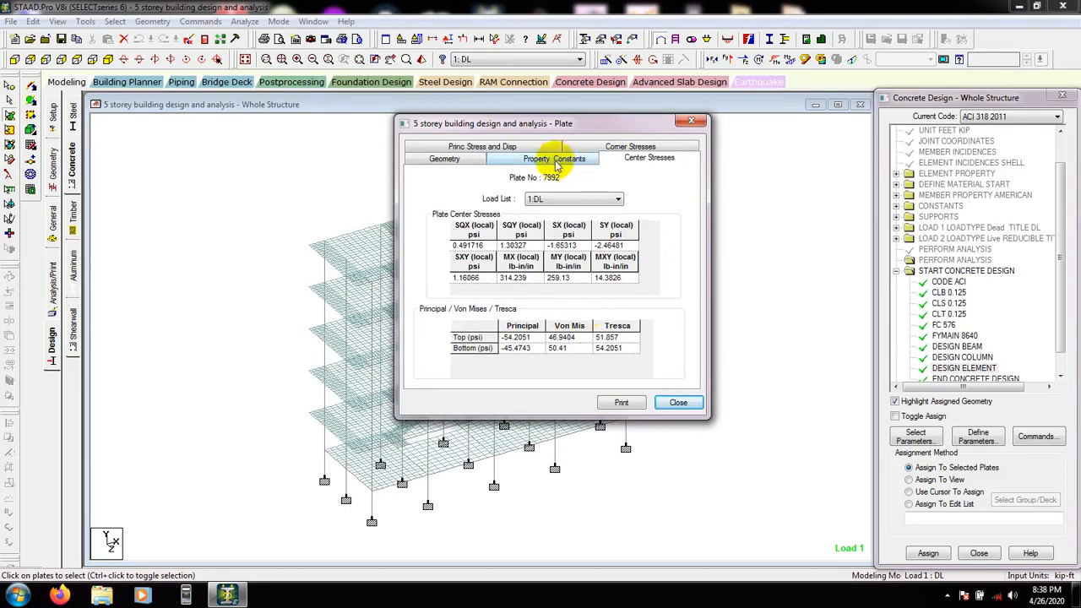
left_click(528, 147)
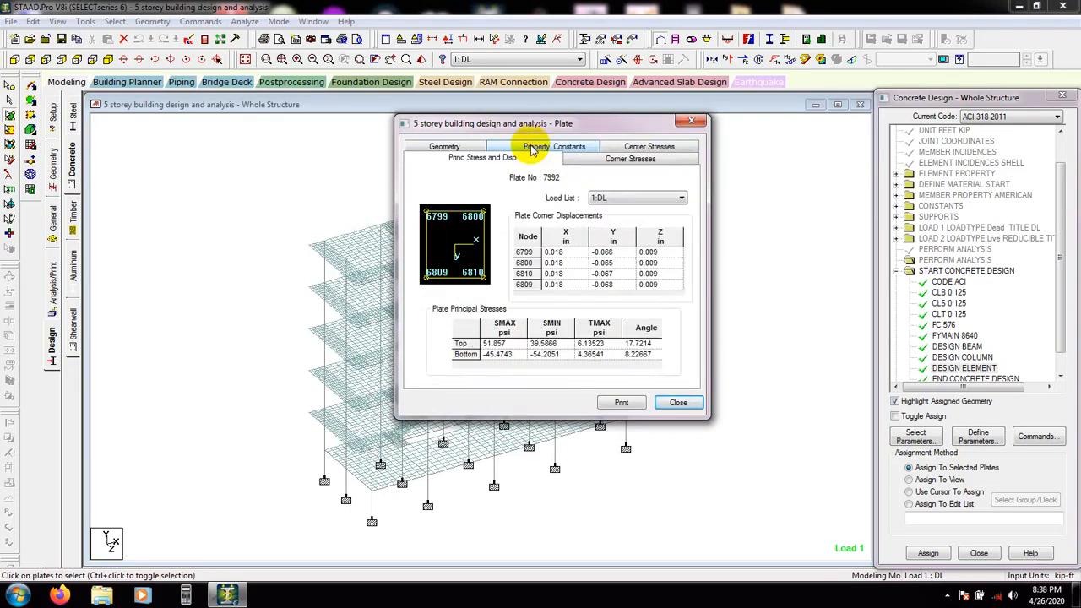
left_click(692, 123)
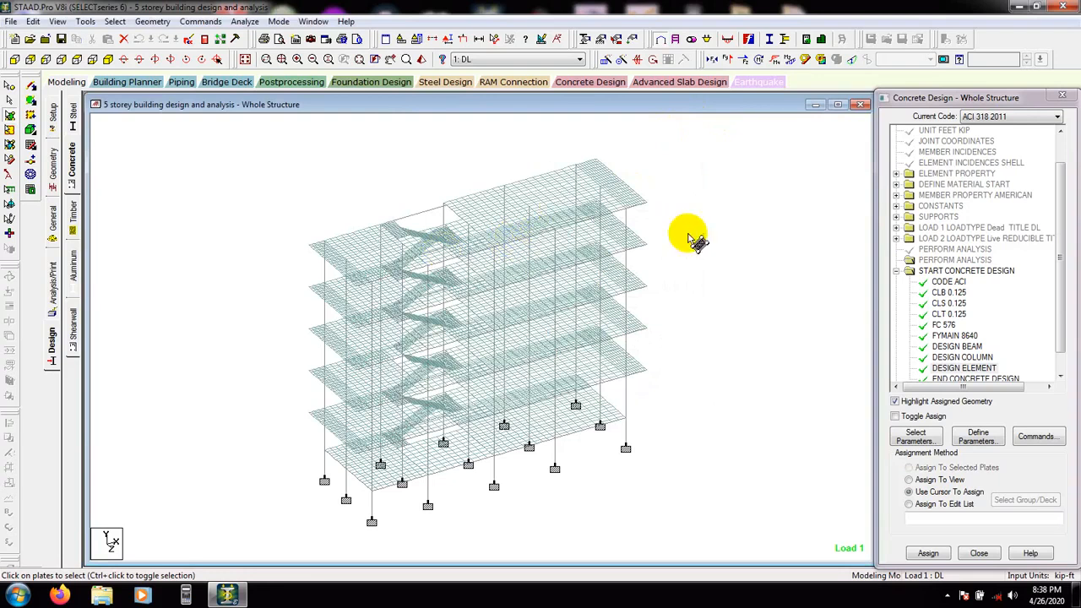